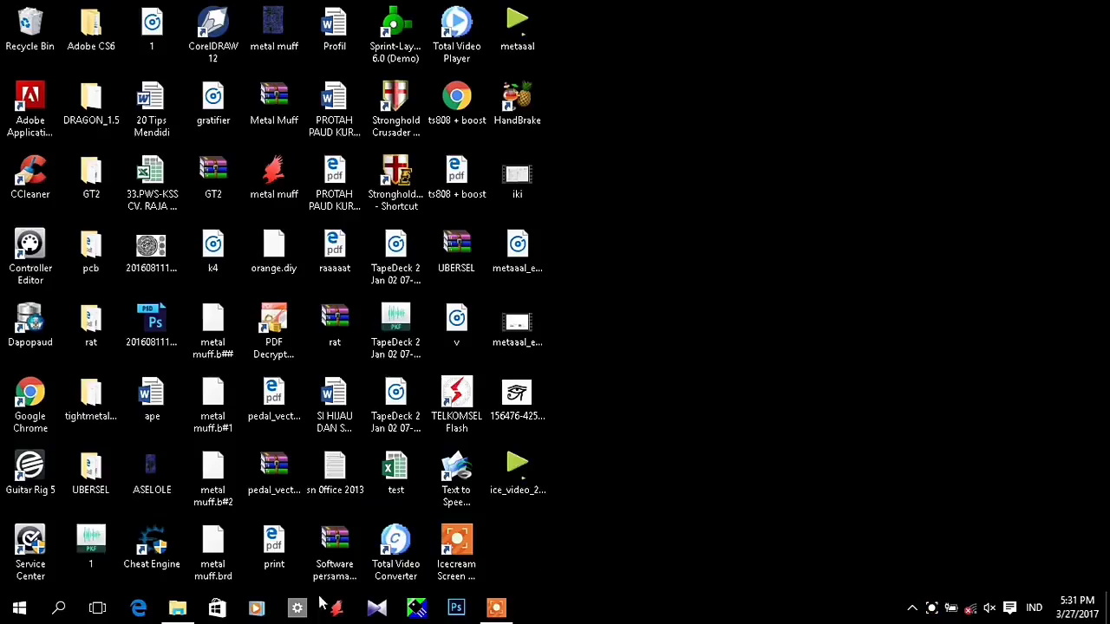
Open untitled.brd full-screen in EAGLE and run Ratsnest to pour the ground fill
click(335, 608)
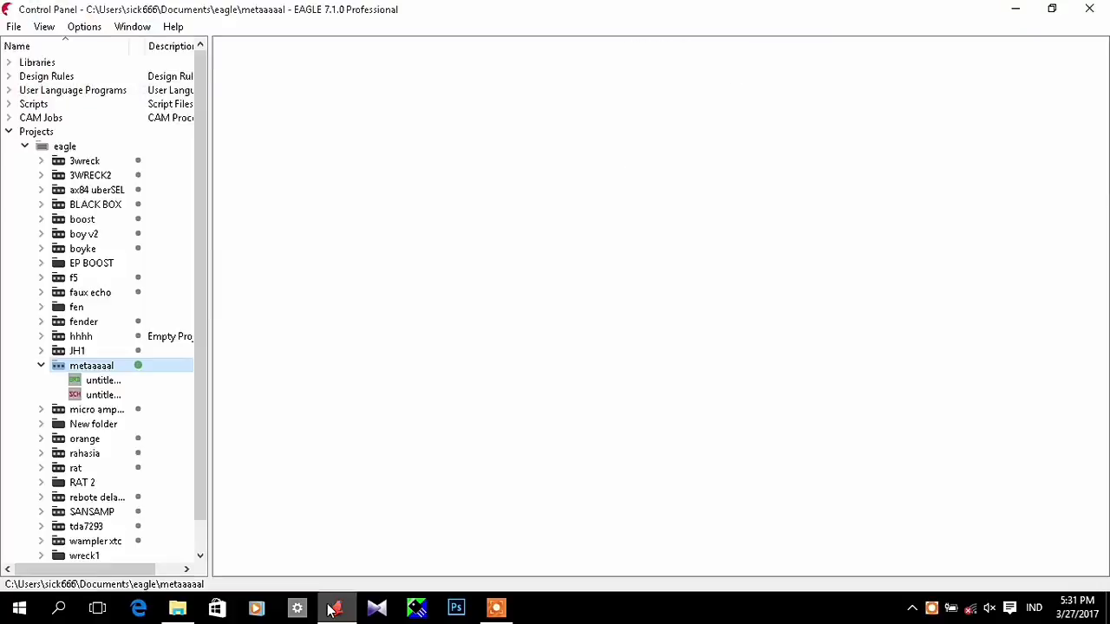
click(106, 379)
double_click(106, 380)
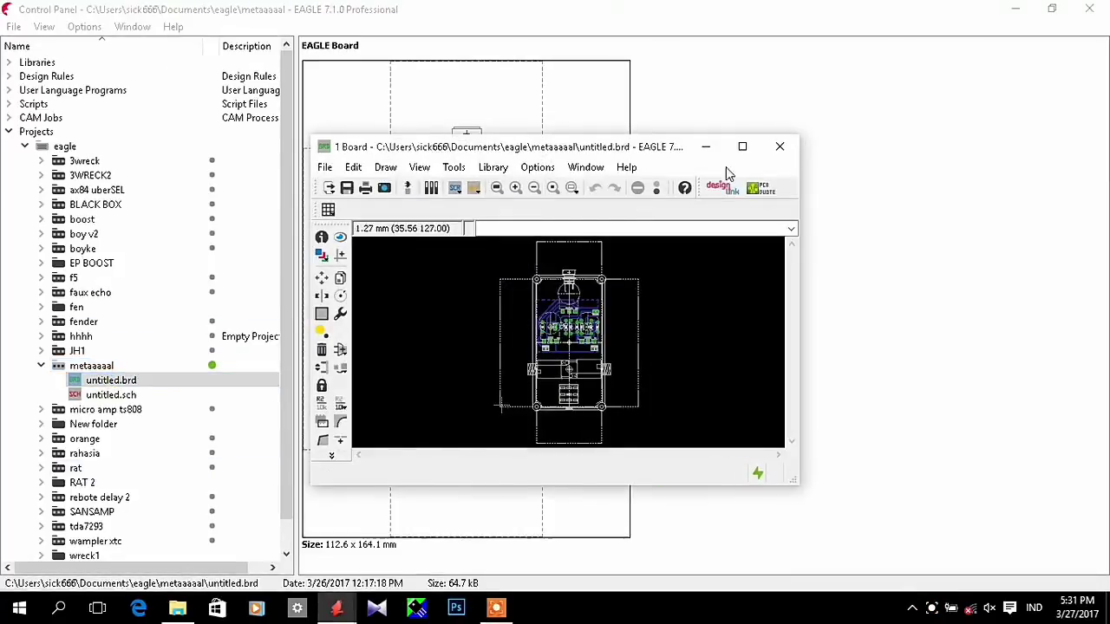
click(745, 146)
click(11, 469)
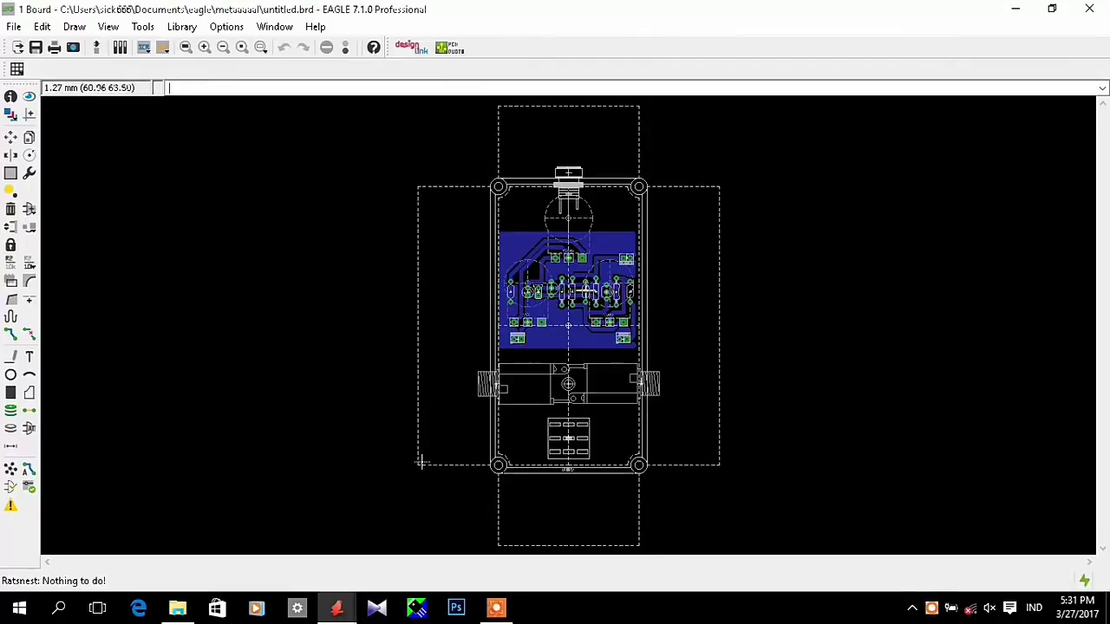
Hide every board layer except tPlace and bPlace
click(10, 113)
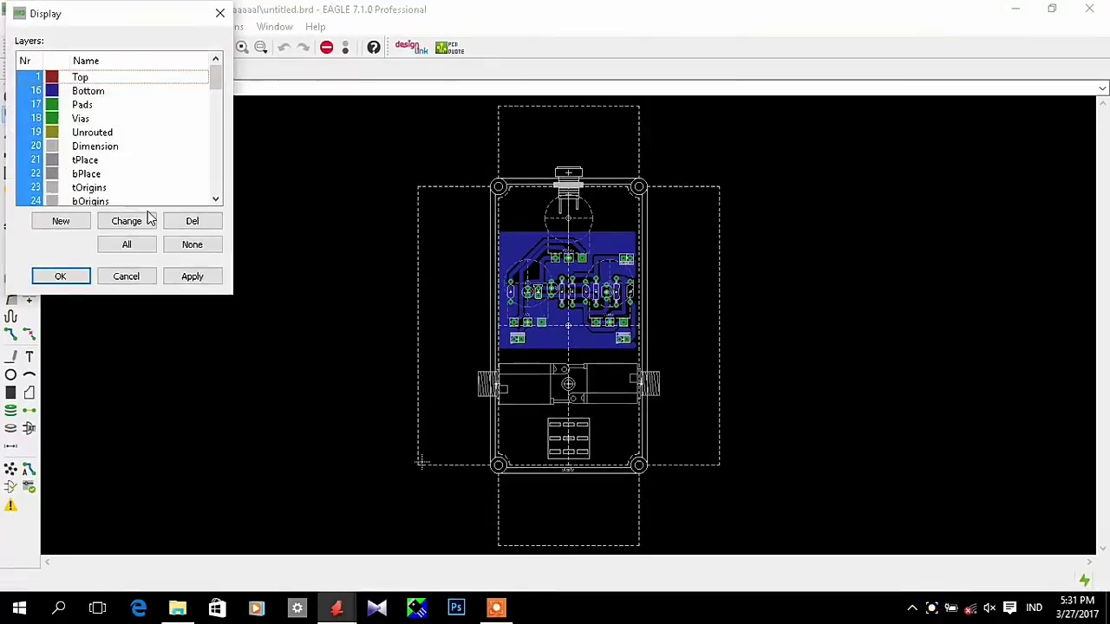
click(192, 244)
click(194, 278)
drag(215, 82, 216, 94)
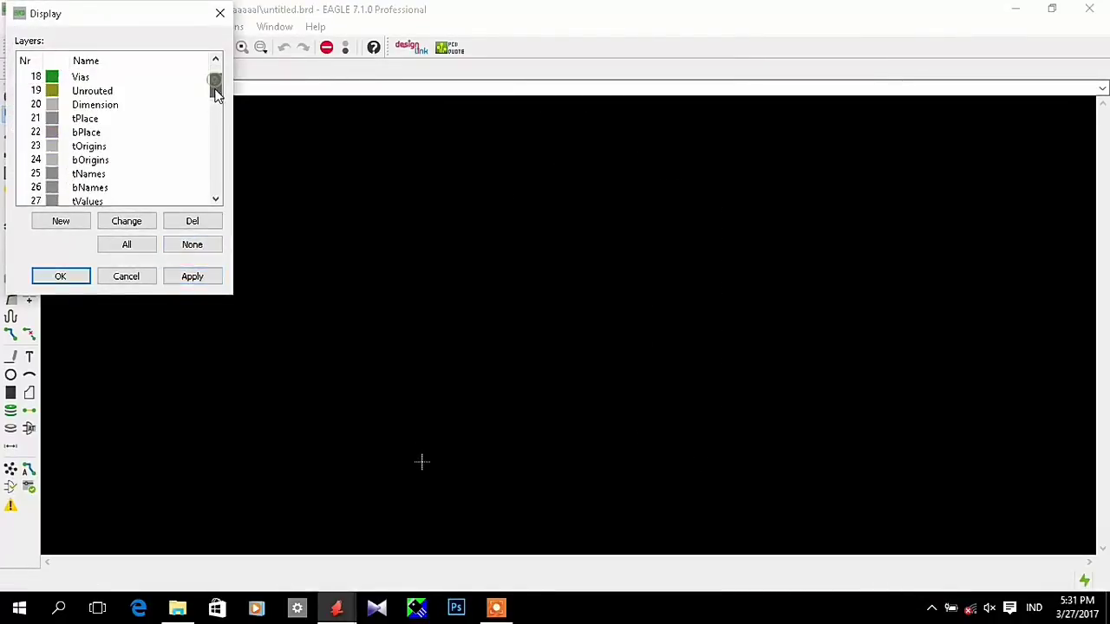
drag(43, 122, 43, 132)
click(185, 278)
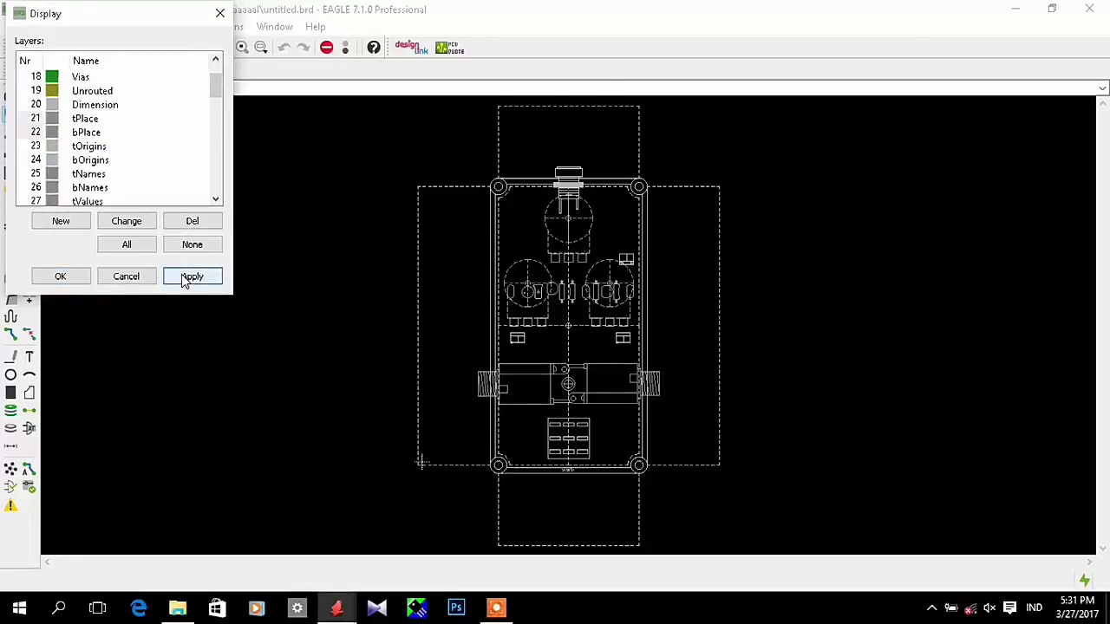
click(72, 280)
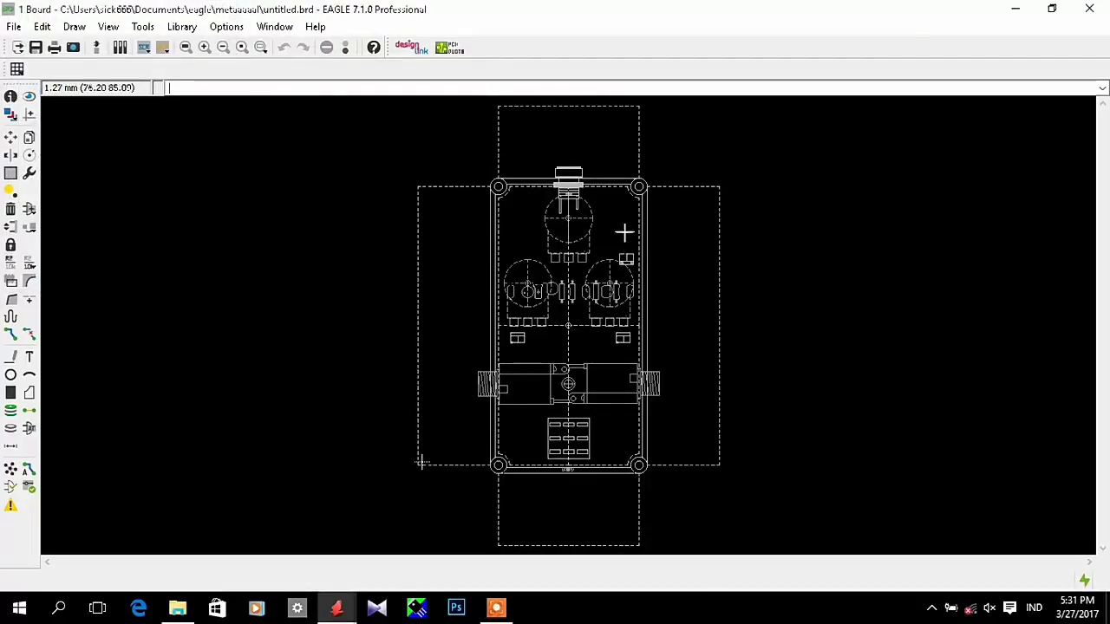
Print the board layout to a PDF named lay.pdf
click(15, 26)
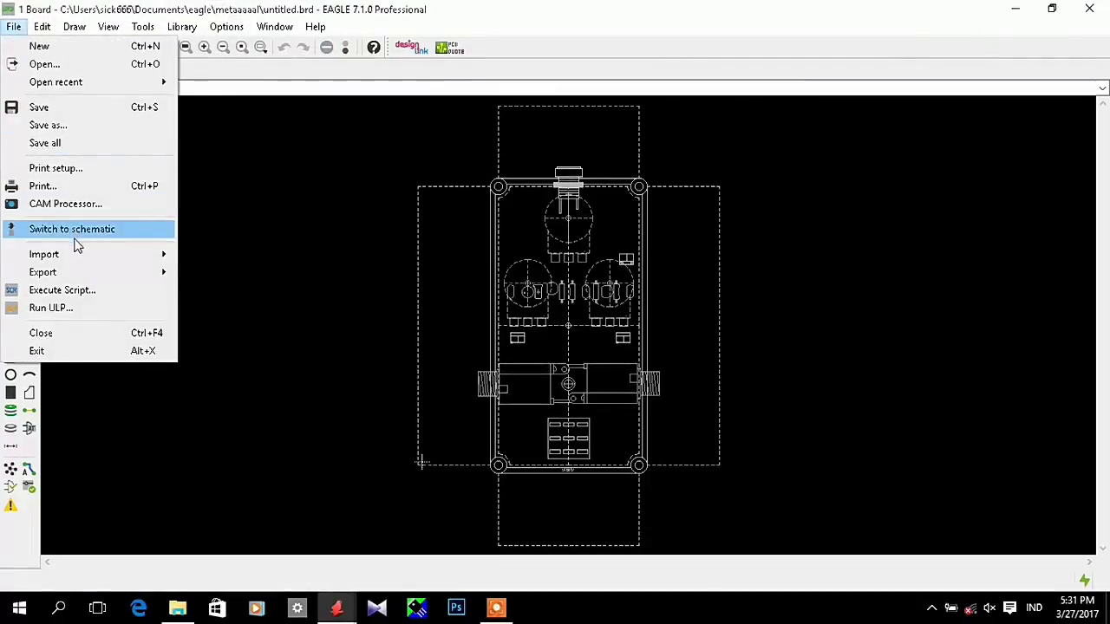
click(242, 65)
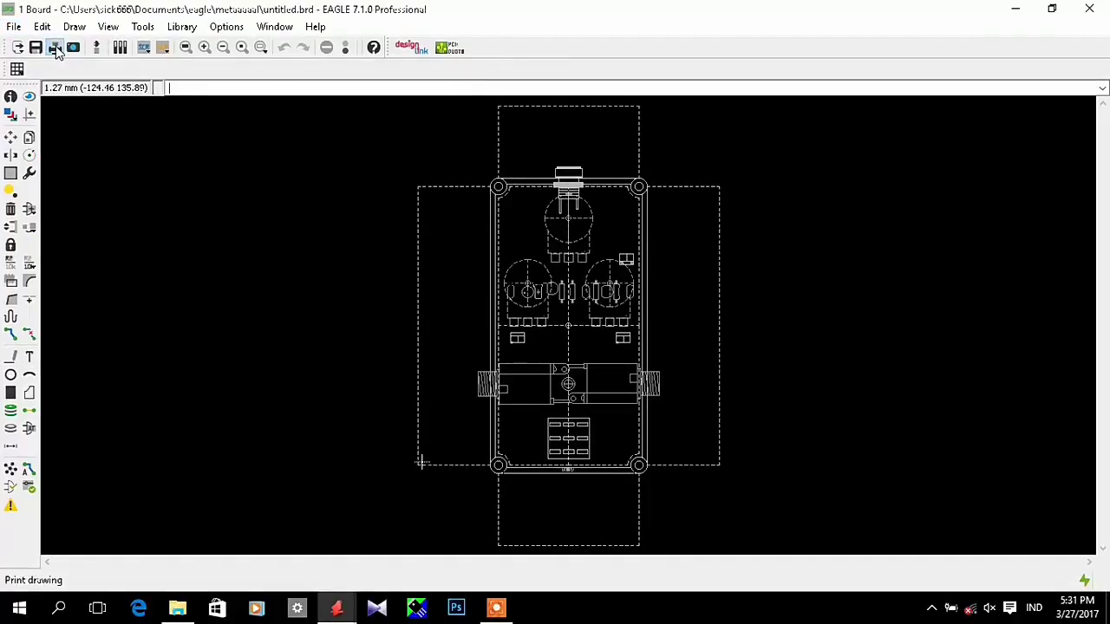
click(54, 46)
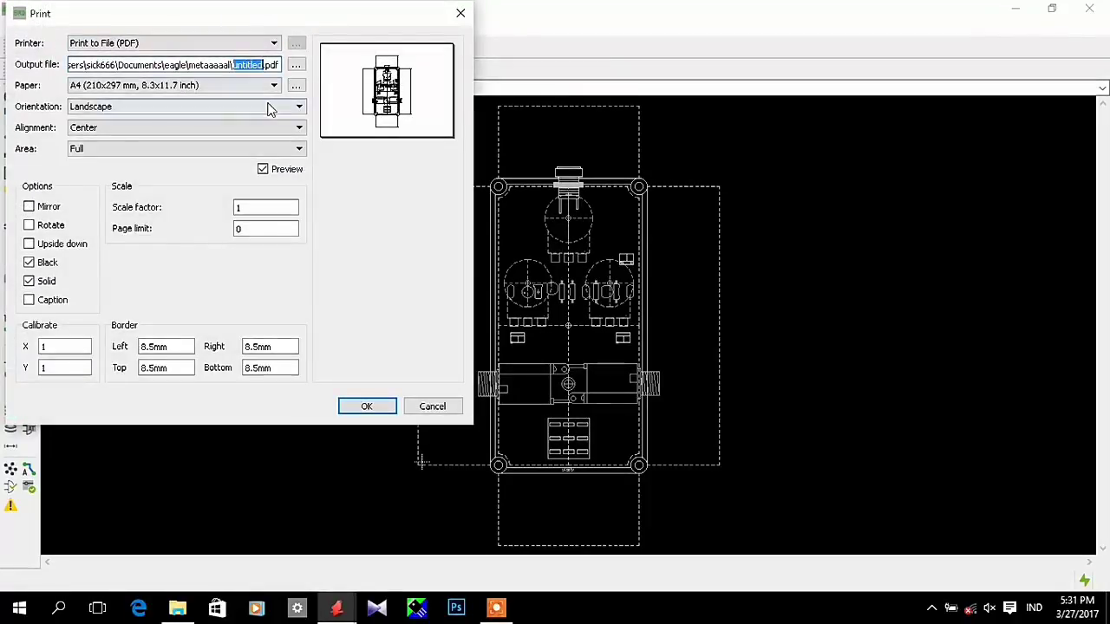
text(lay)
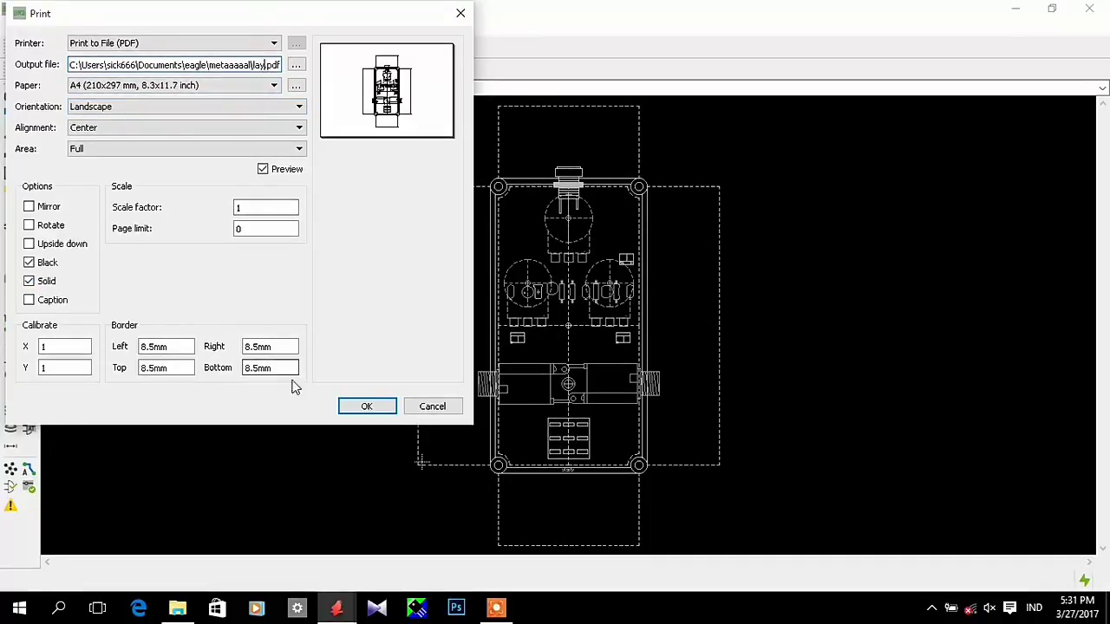
click(369, 408)
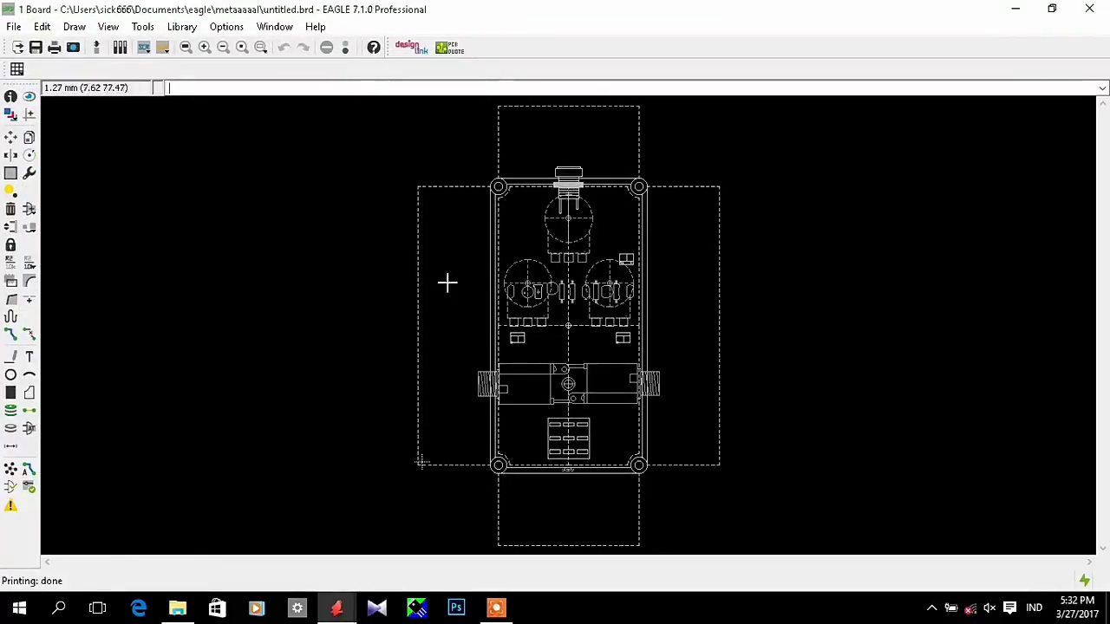
Close EAGLE and select lay.pdf in the Documents\eagle project folder in File Explorer
click(1089, 8)
click(1089, 8)
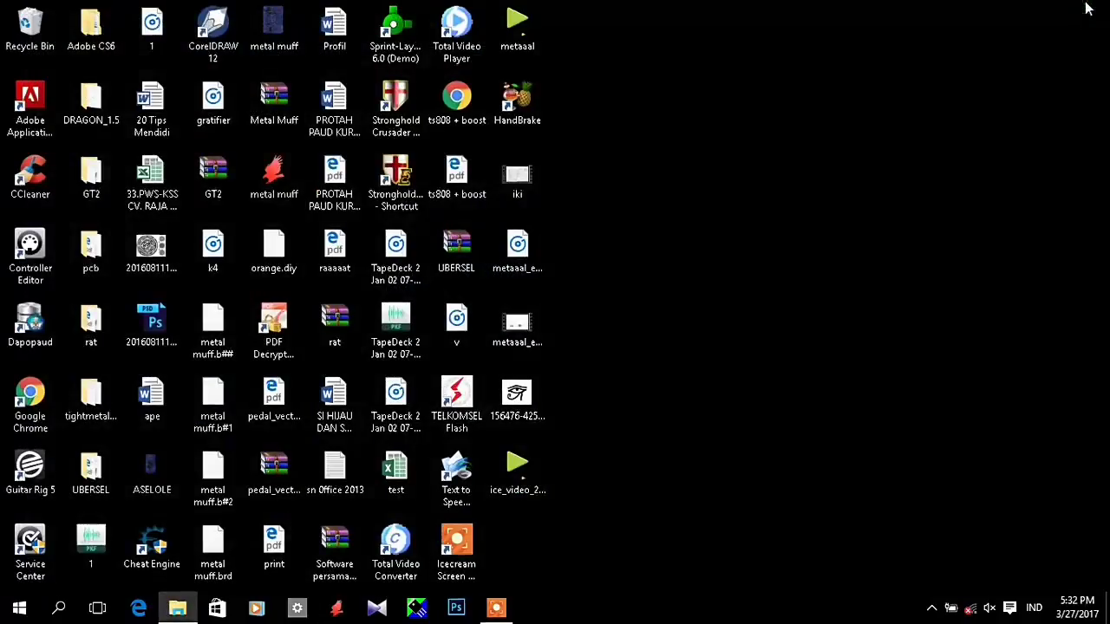
key(super+e)
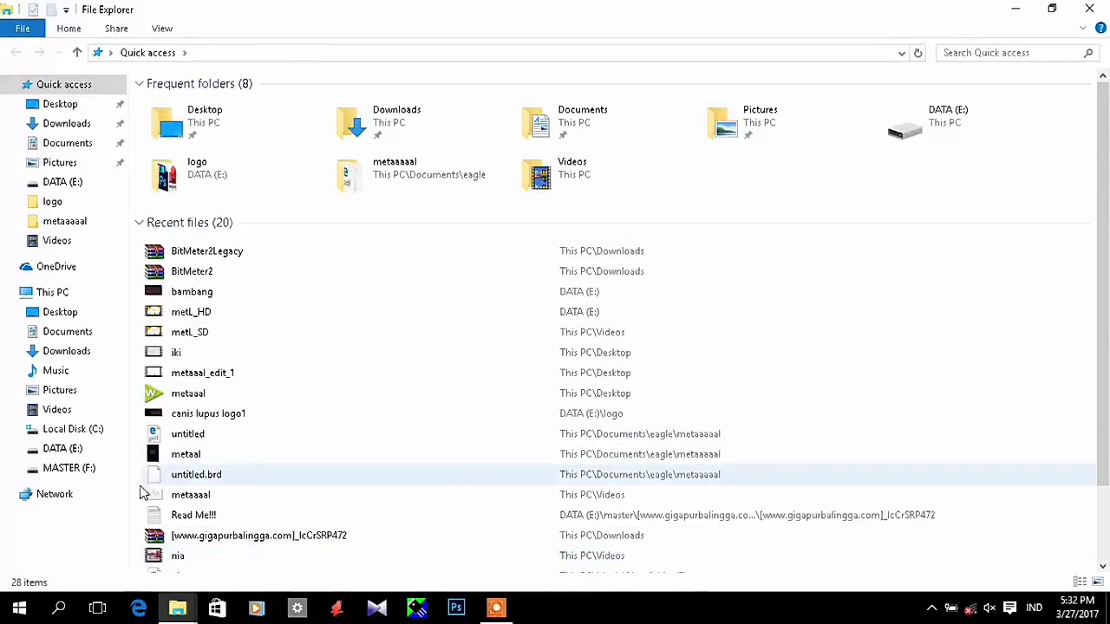
click(69, 333)
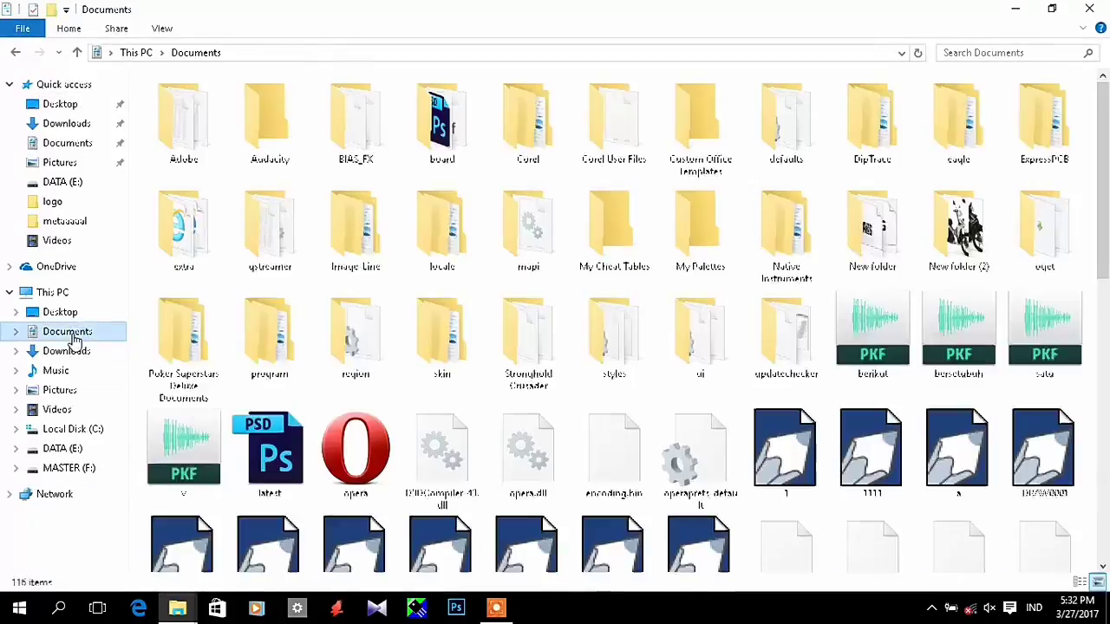
double_click(945, 130)
double_click(180, 340)
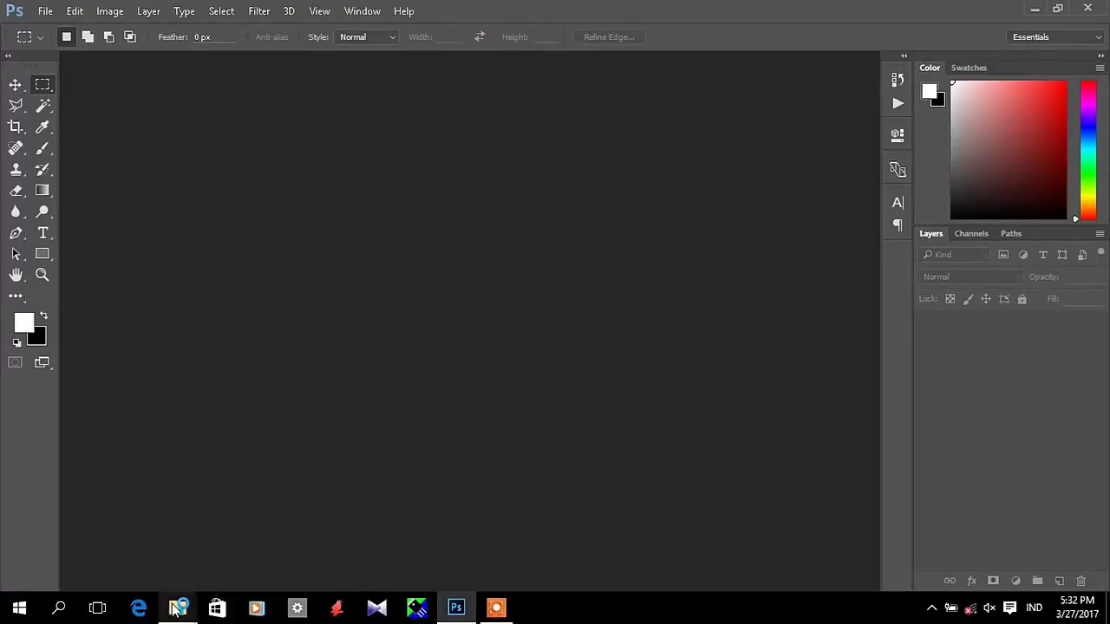
mouse_move(177, 608)
click(257, 527)
click(171, 122)
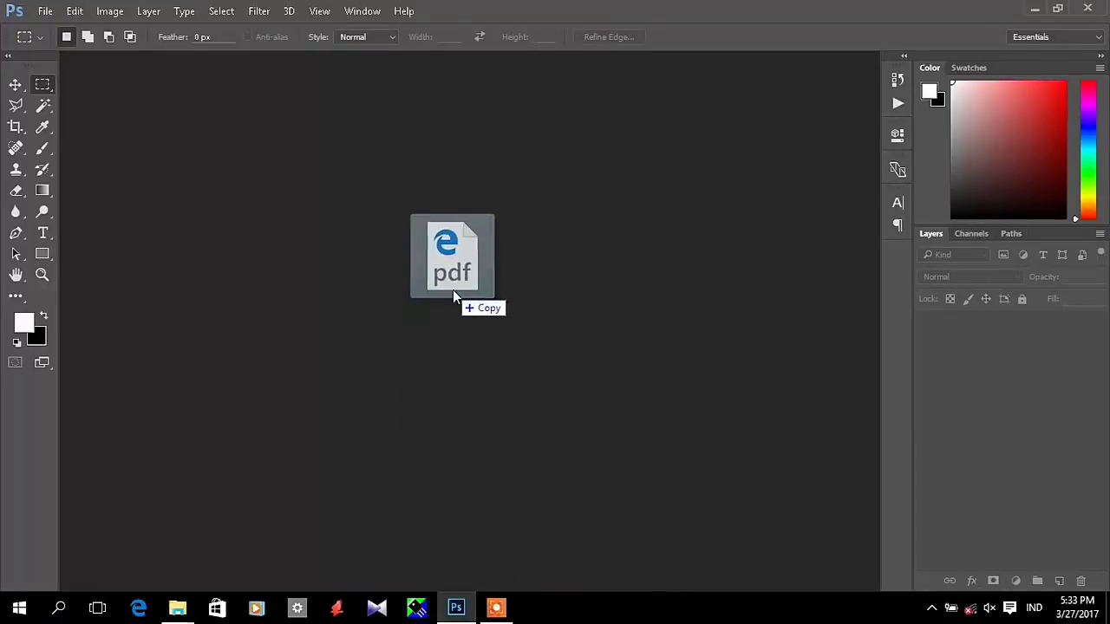
Import lay.pdf into Photoshop and add a new layer beneath the drawing
drag(250, 126, 453, 297)
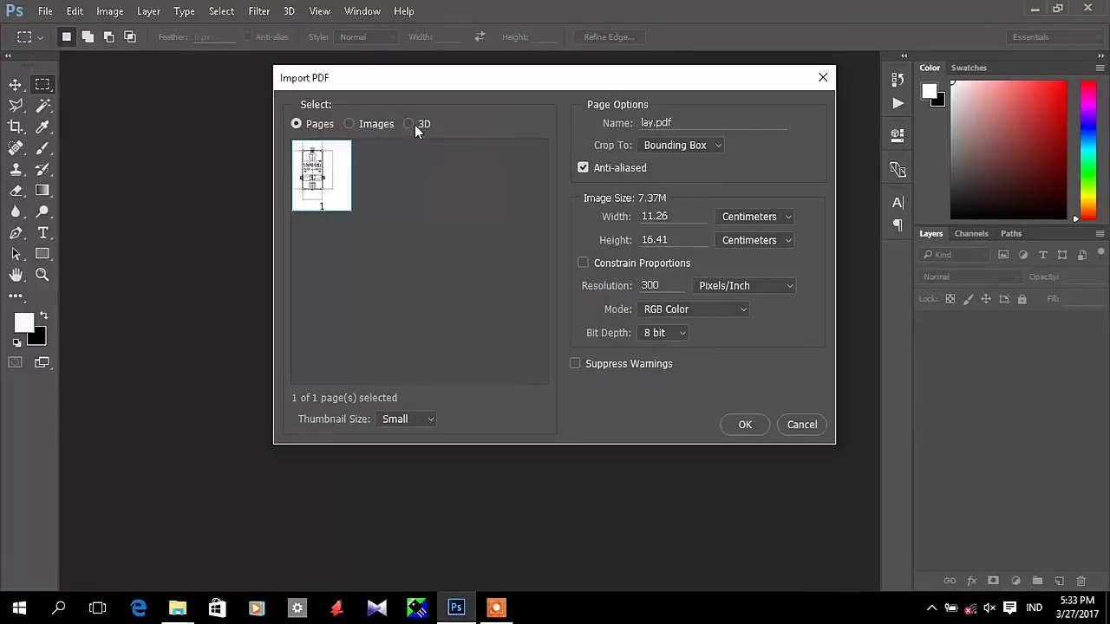
click(731, 416)
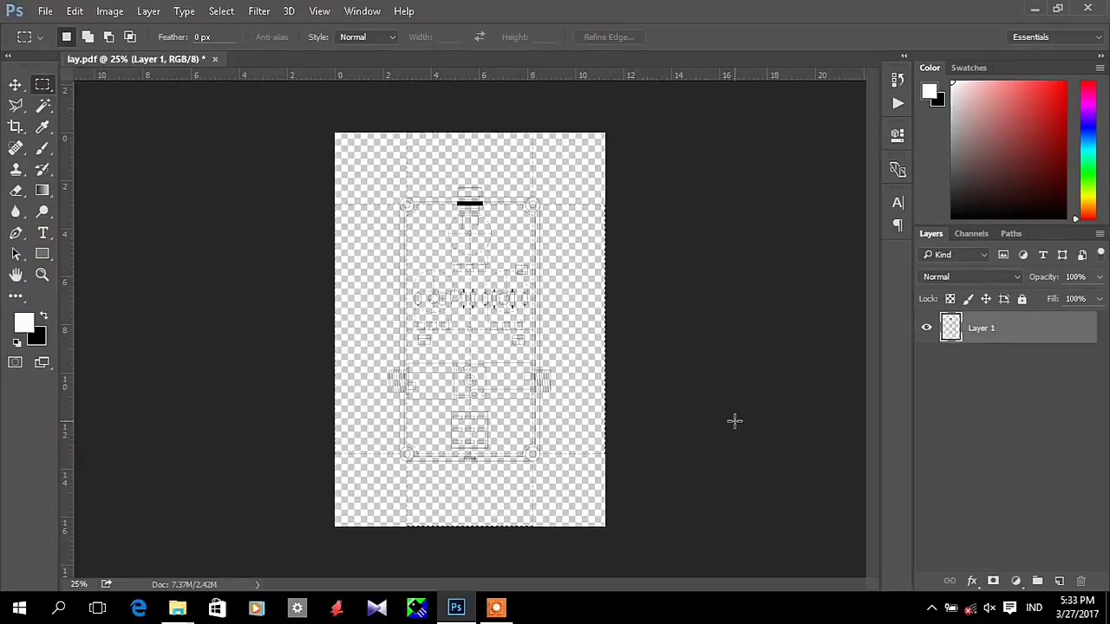
click(1058, 580)
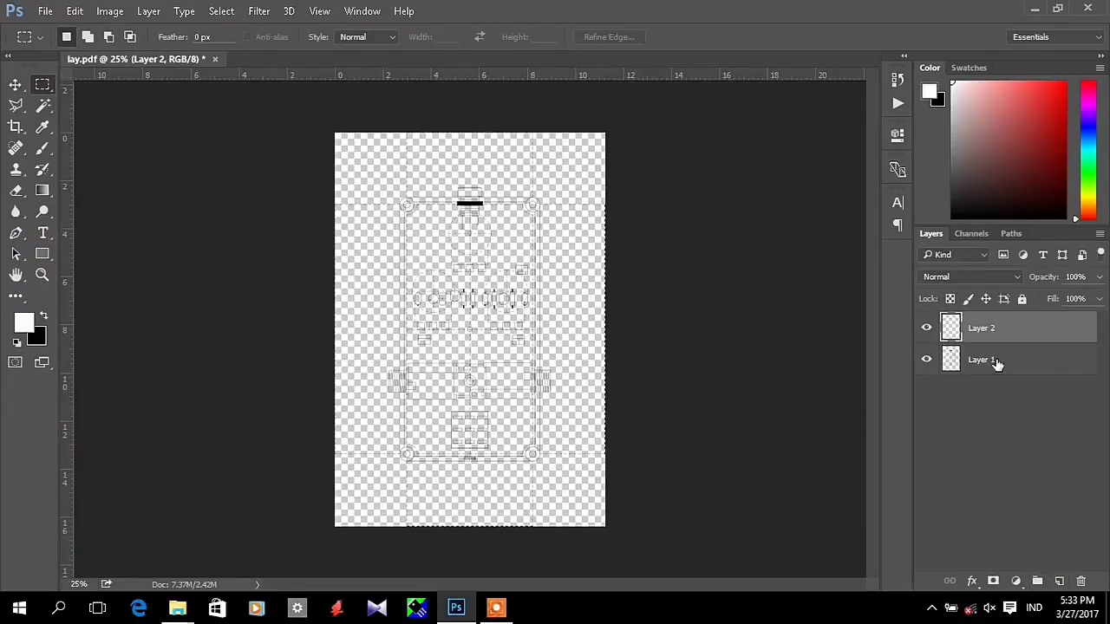
drag(988, 327, 989, 364)
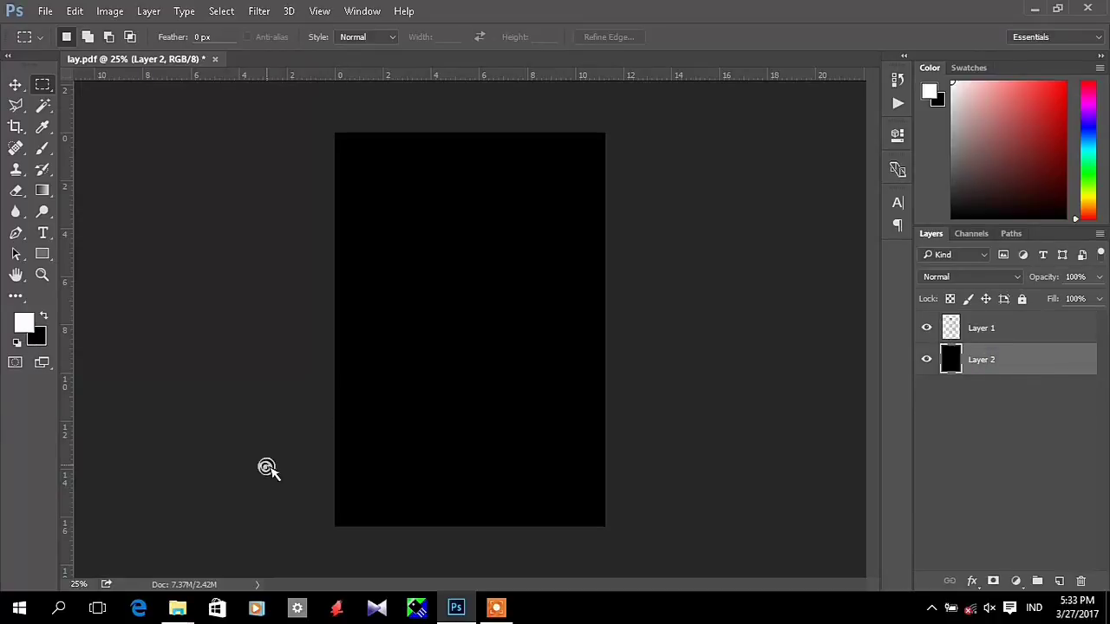
Fill the new bottom layer with white and make Layer 1 active again
click(45, 316)
key(ctrl+BackSpace)
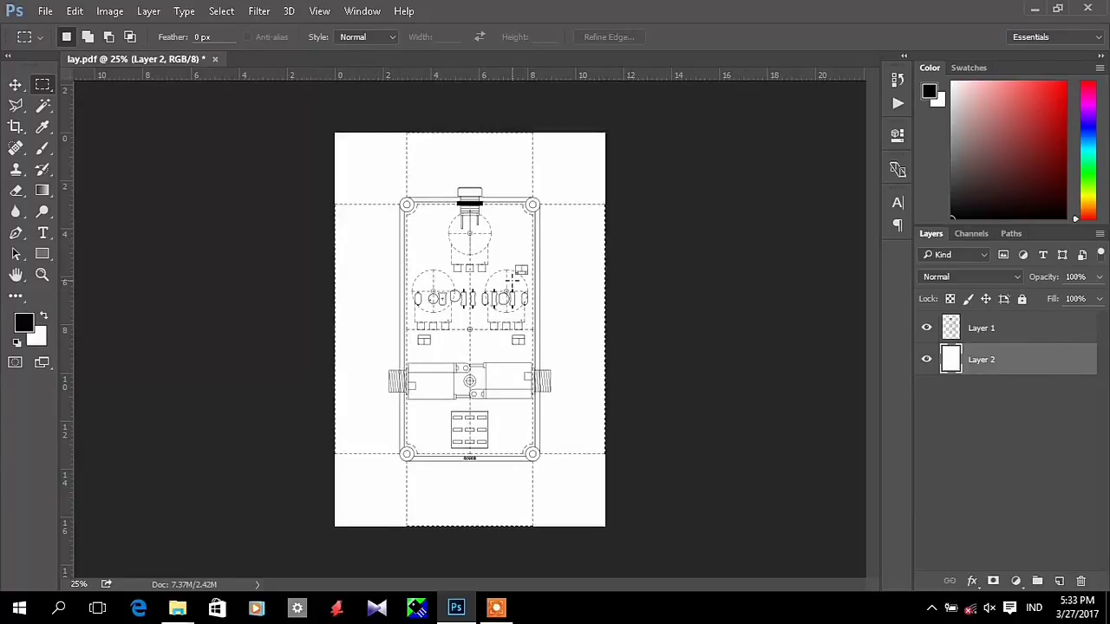
key(v)
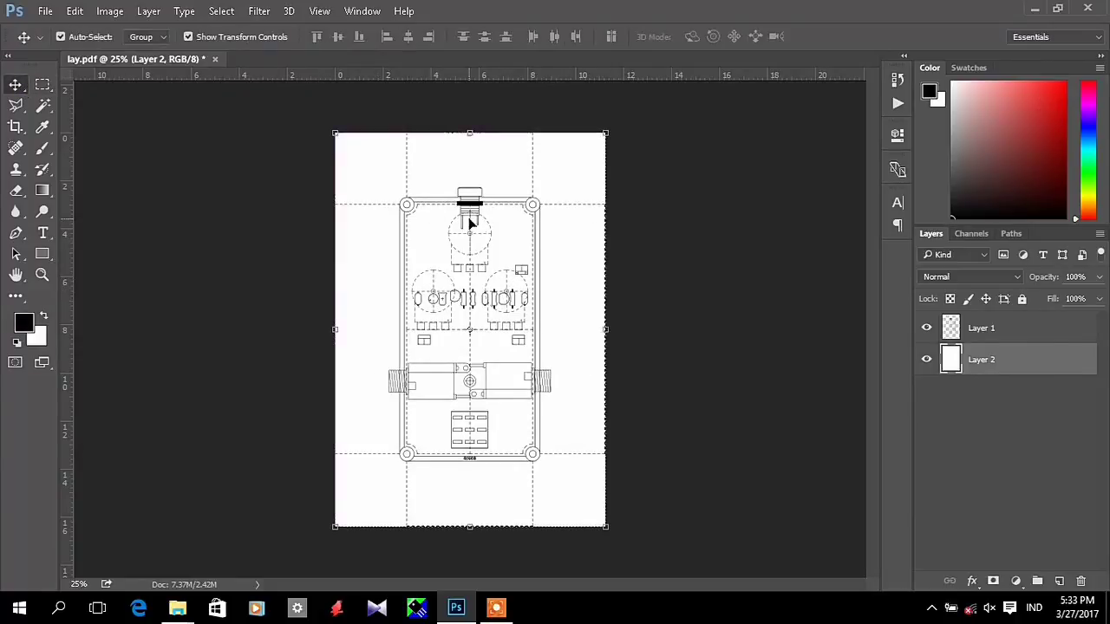
key(ctrl+plus)
key(ctrl+plus)
key(ctrl+plus)
key(ctrl+minus)
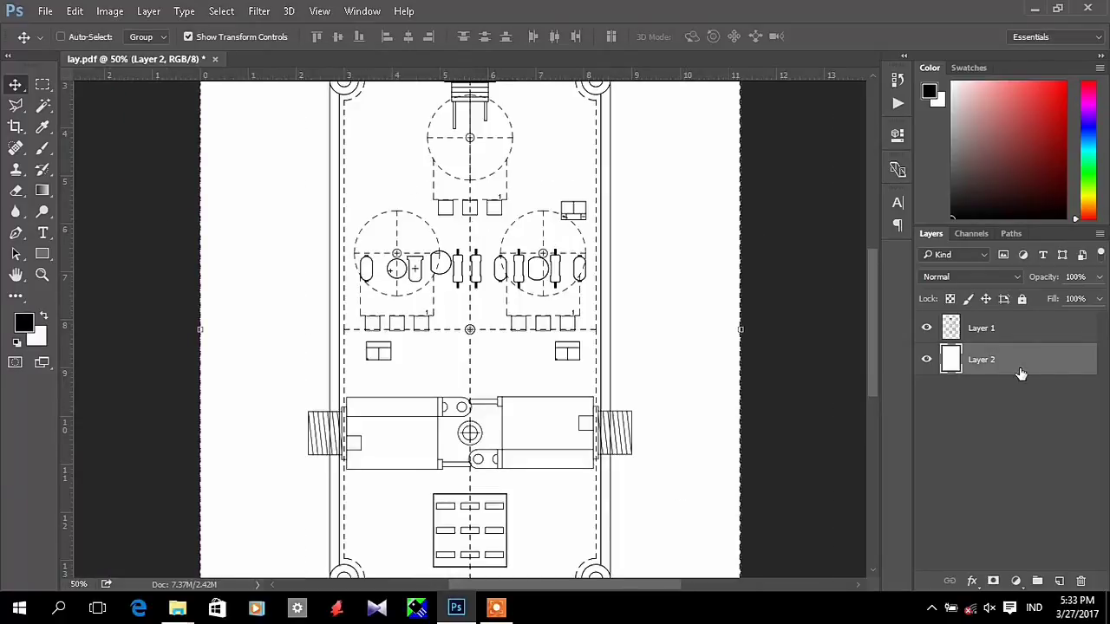
click(1015, 332)
Add a new layer and guides at the enclosure's top, bottom, left, right edges and centre
click(1060, 581)
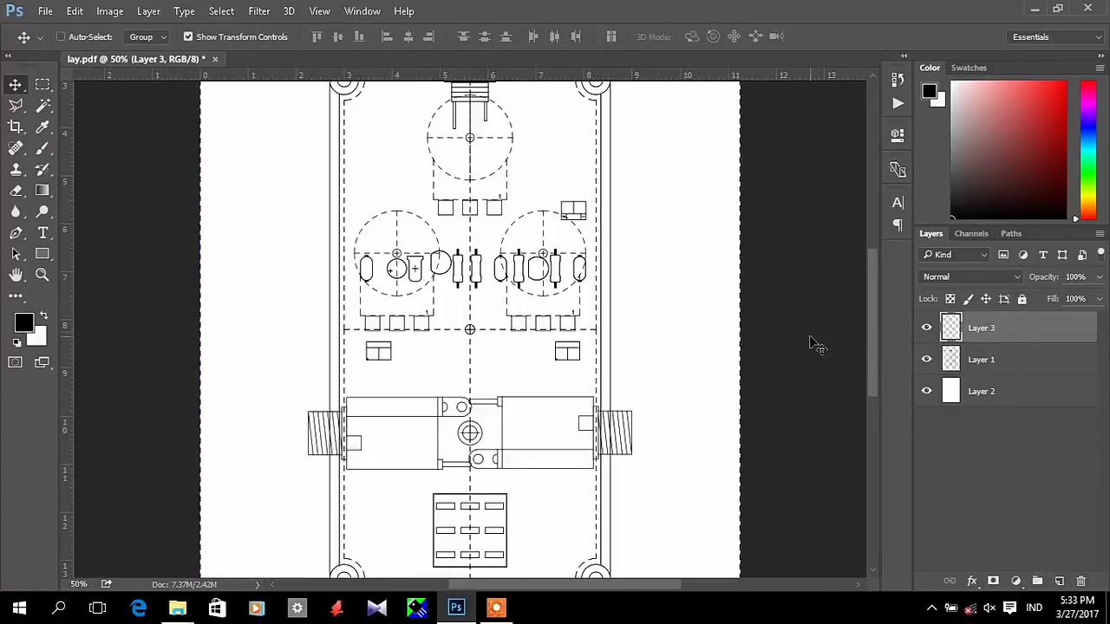
scroll(750, 197, up, 3)
drag(667, 80, 664, 211)
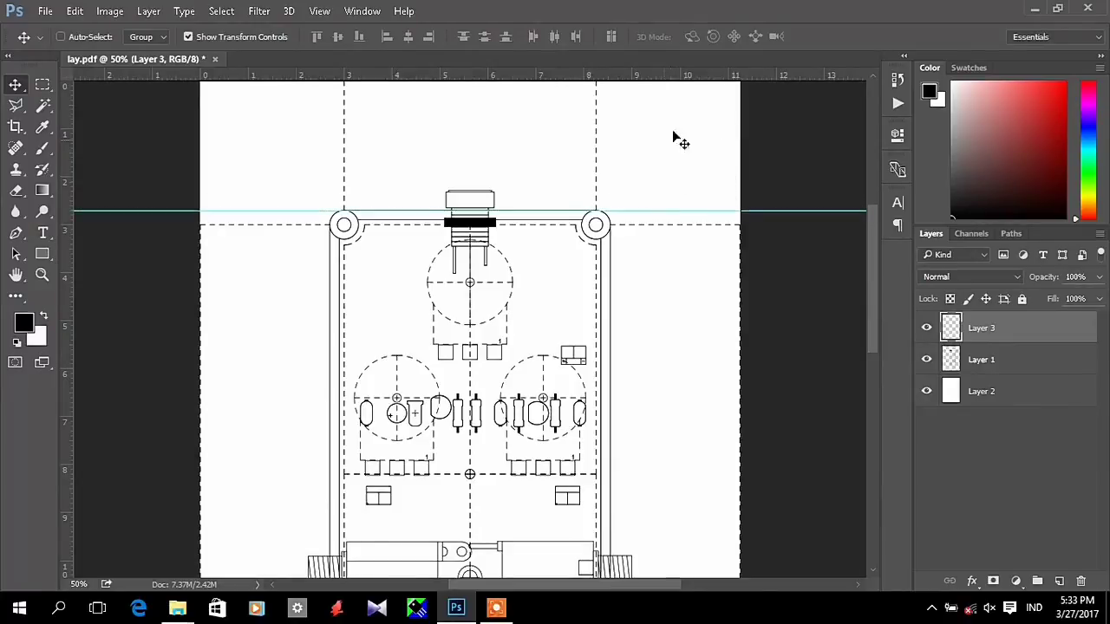
drag(63, 274, 329, 307)
mouse_move(69, 315)
mouse_down()
mouse_move(607, 314)
mouse_move(610, 336)
mouse_up()
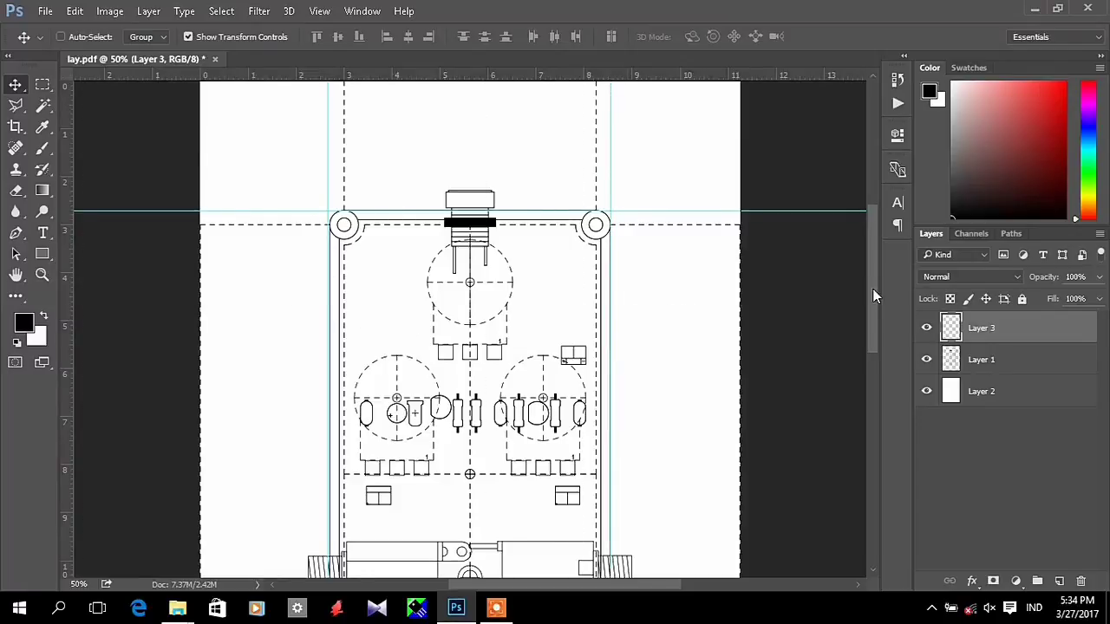
drag(872, 288, 878, 368)
drag(711, 80, 706, 478)
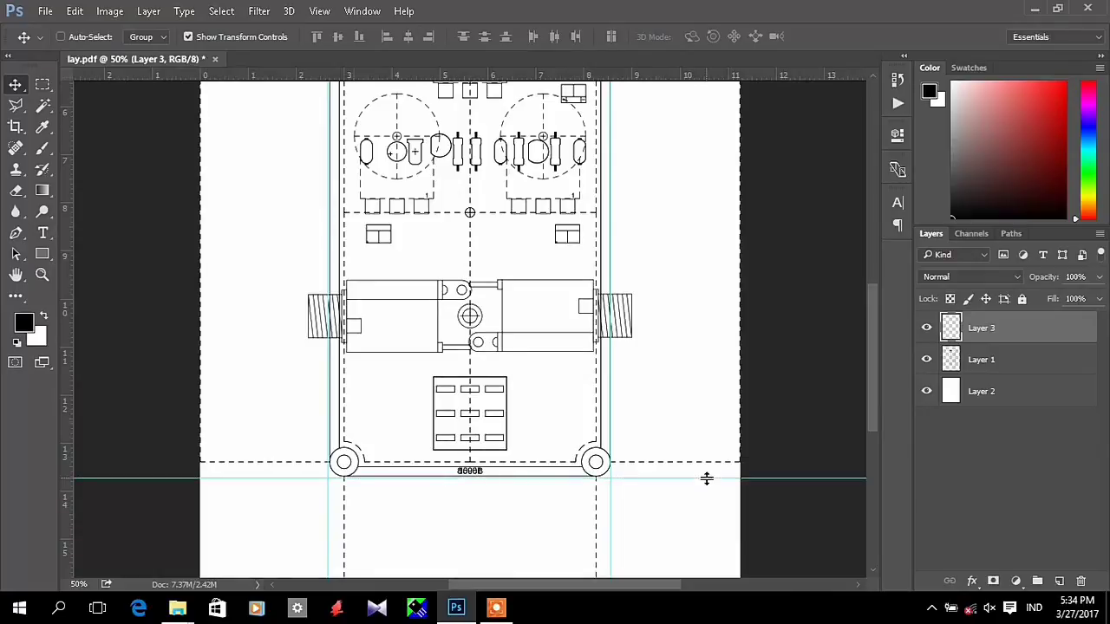
mouse_move(67, 375)
mouse_down()
mouse_move(469, 384)
mouse_move(470, 315)
mouse_move(468, 412)
mouse_up()
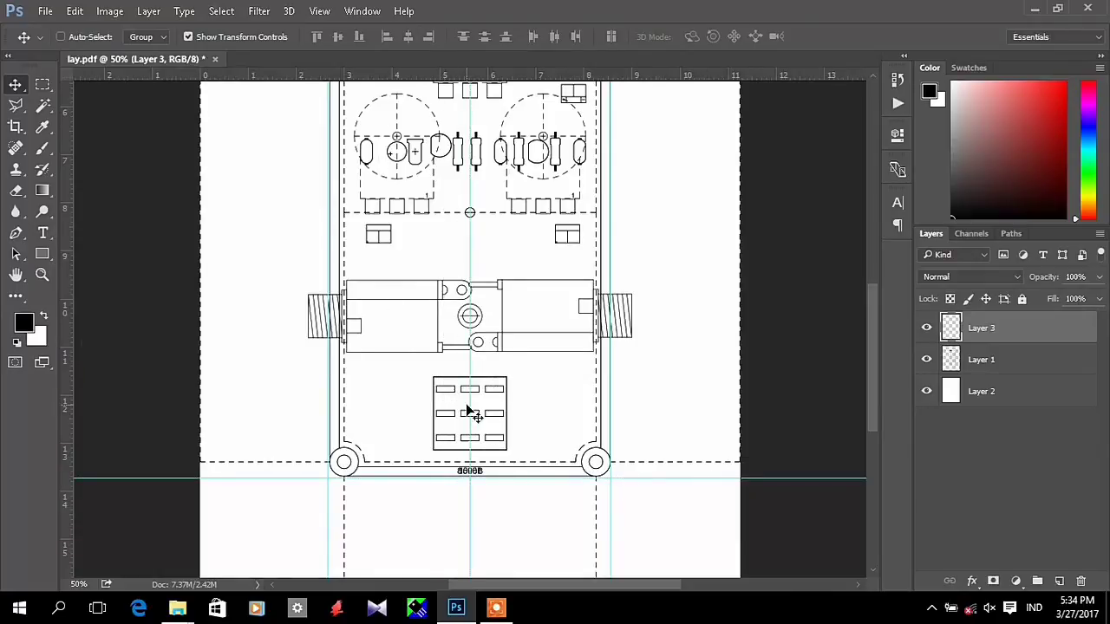
Add guides through the top knob and across the layout, one at Y 12.38 cm
drag(871, 378, 872, 328)
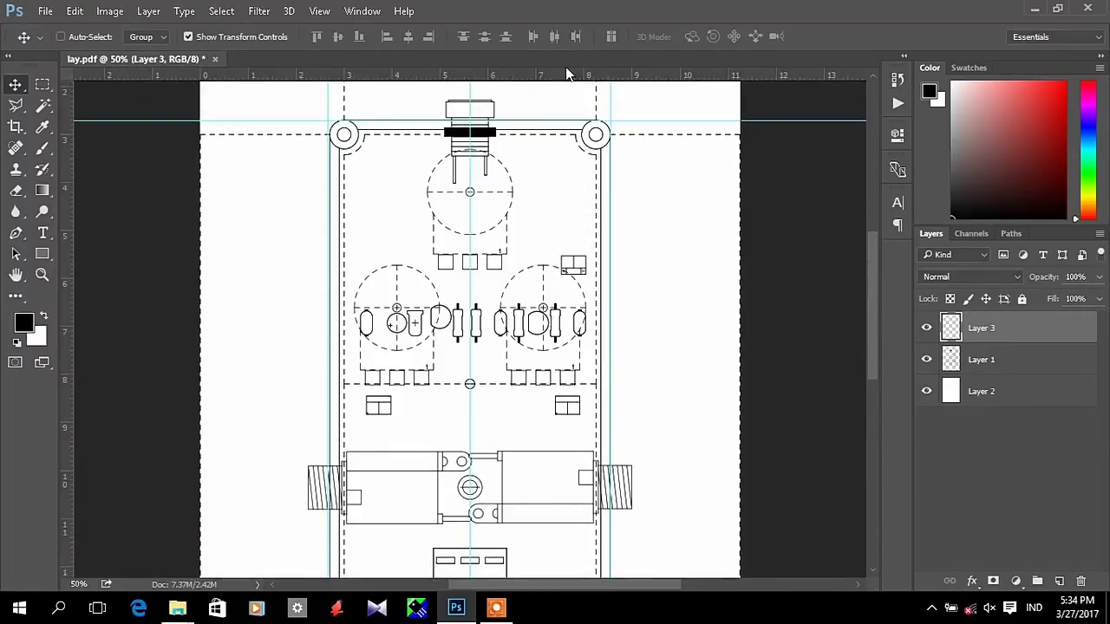
drag(566, 74, 564, 191)
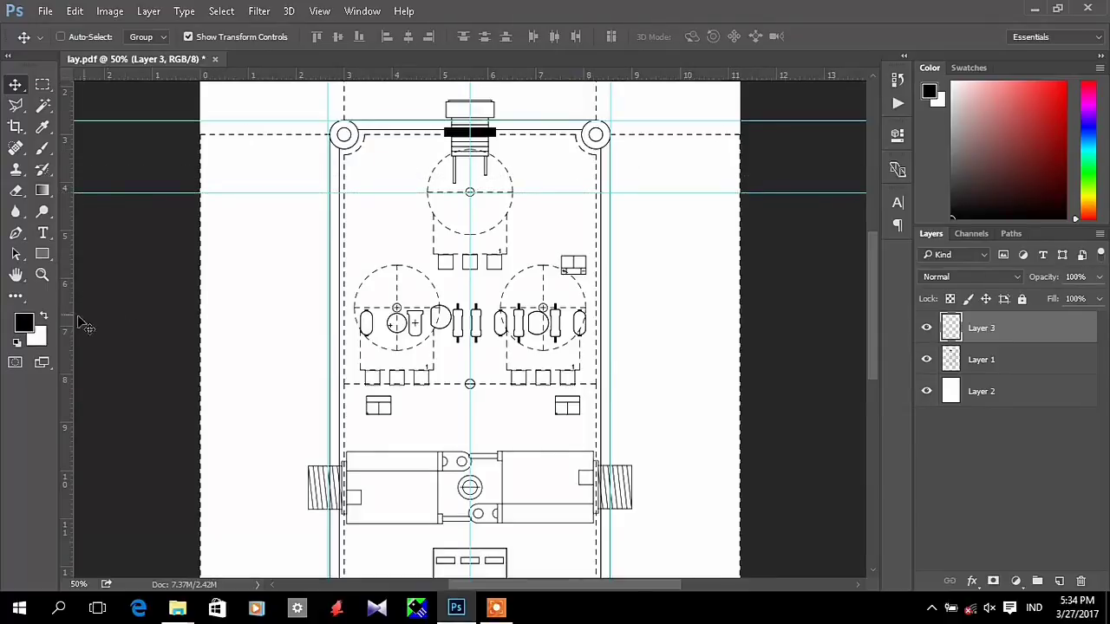
mouse_move(68, 324)
mouse_down()
mouse_move(364, 316)
mouse_move(397, 346)
mouse_up()
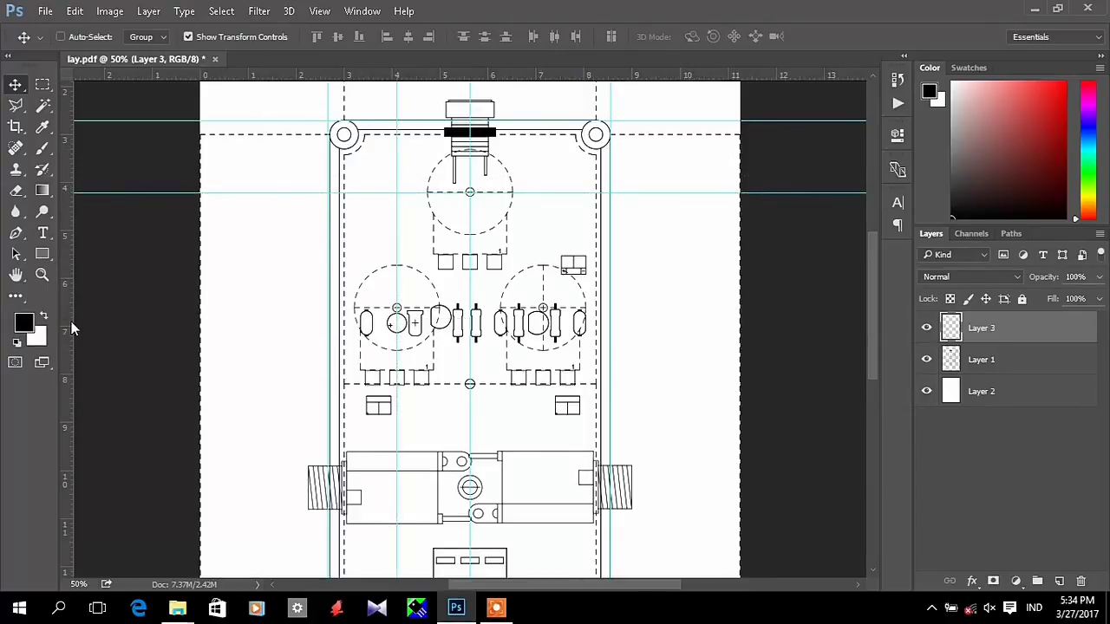
mouse_move(71, 328)
mouse_down()
mouse_move(564, 317)
mouse_move(544, 322)
mouse_up()
drag(520, 75, 516, 308)
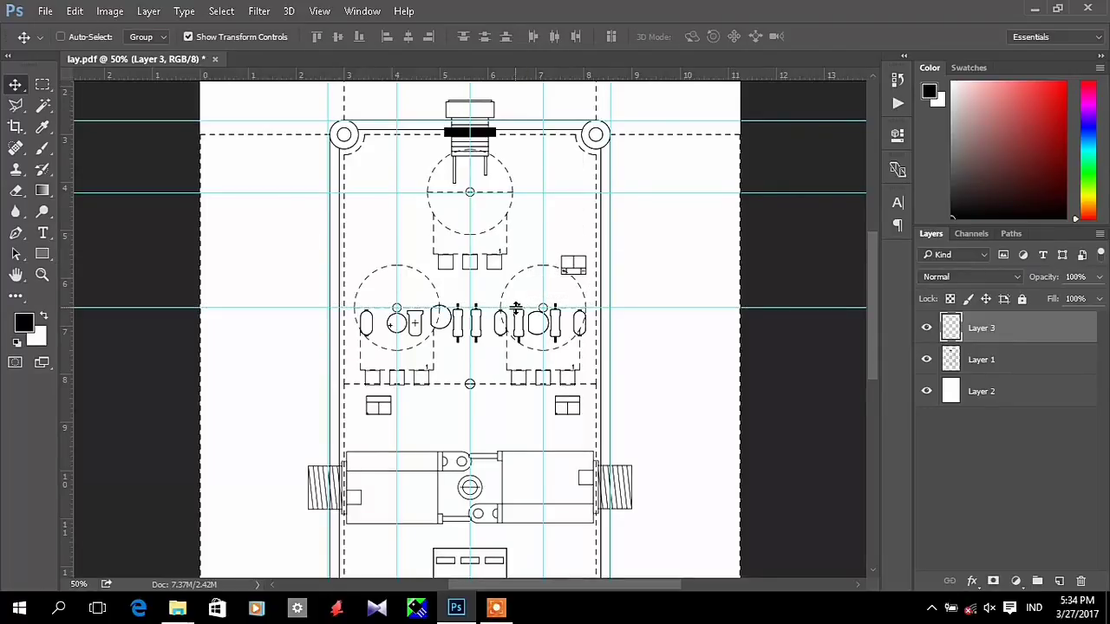
scroll(874, 292, down, 3)
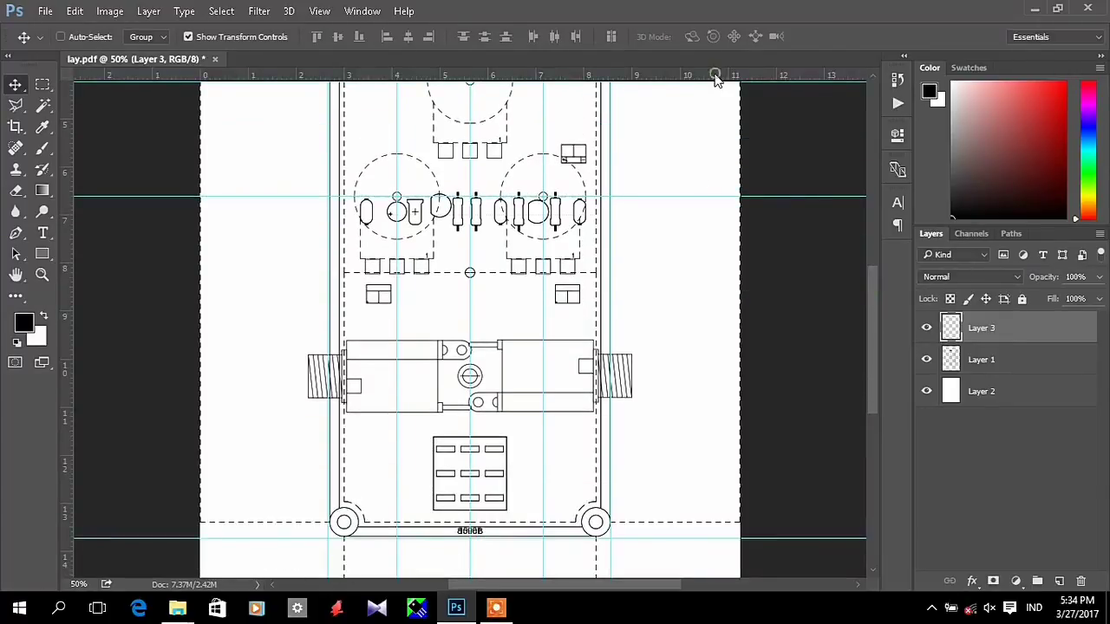
drag(716, 78, 694, 473)
Create a drill group with a new layer and draw a small elliptical dot selection
click(1036, 583)
text(drill)
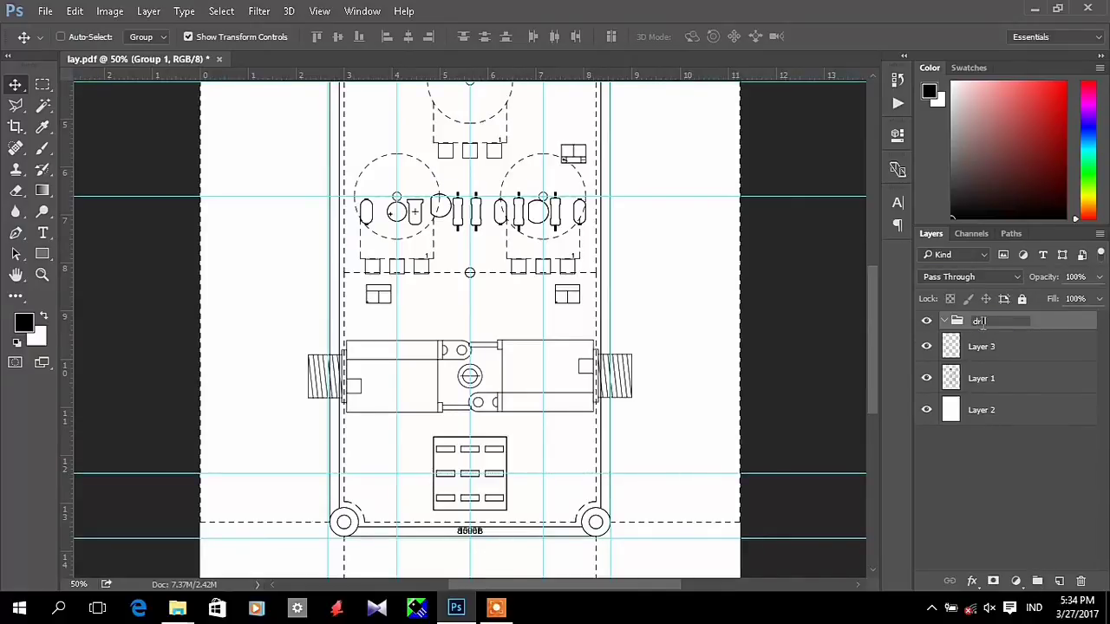
key(Return)
click(1057, 581)
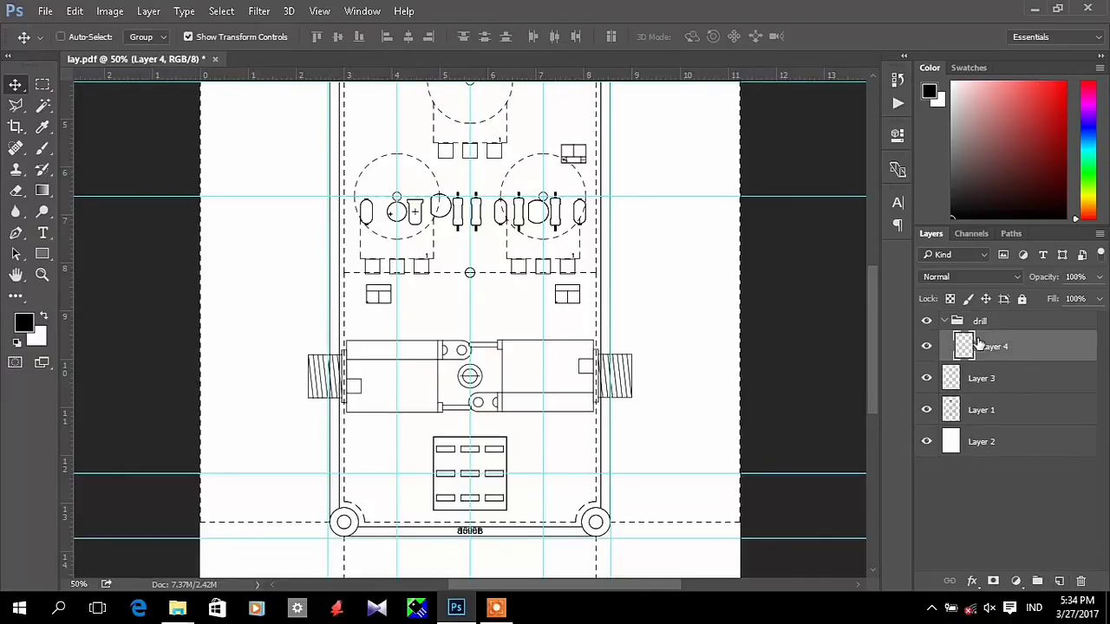
drag(875, 327, 870, 312)
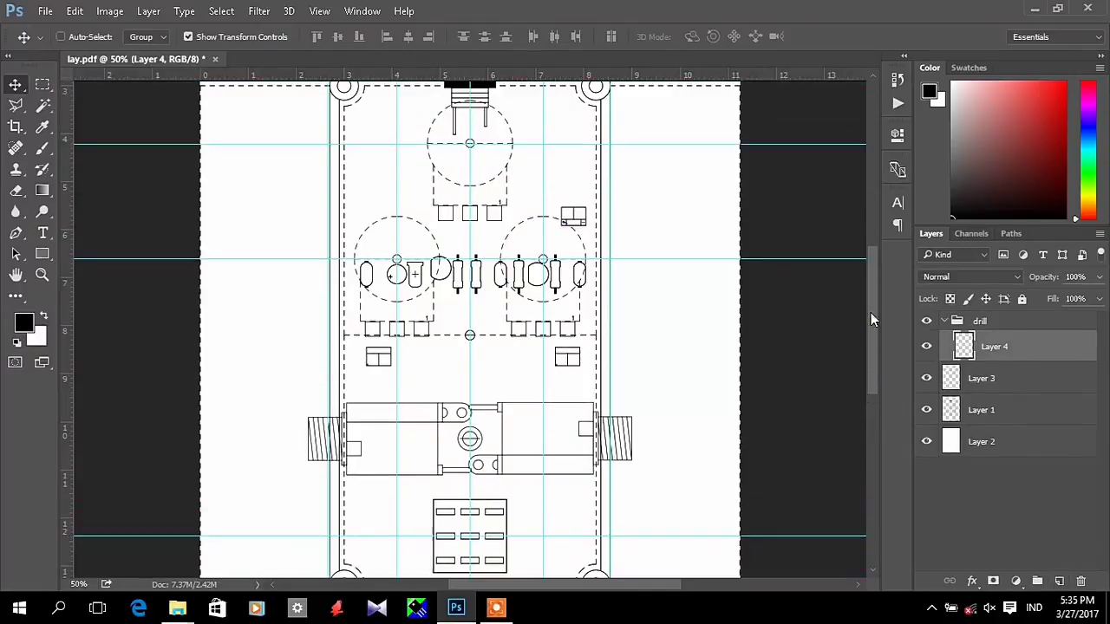
click(43, 316)
click(42, 84)
click(113, 99)
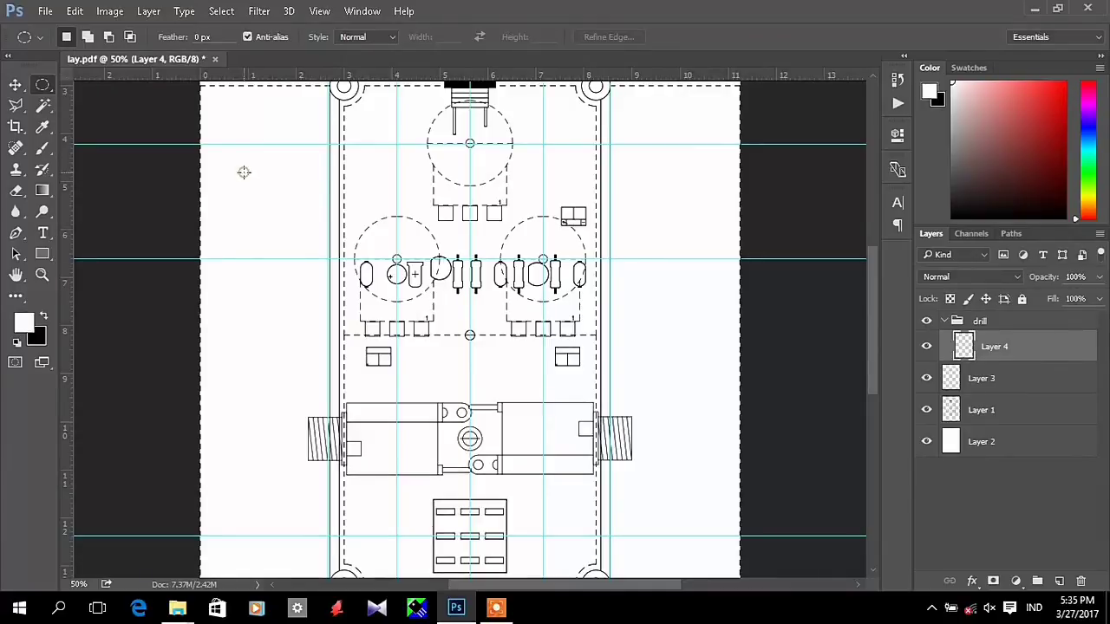
drag(243, 171, 255, 182)
Place black dots on the top, right and left pot centres
key(v)
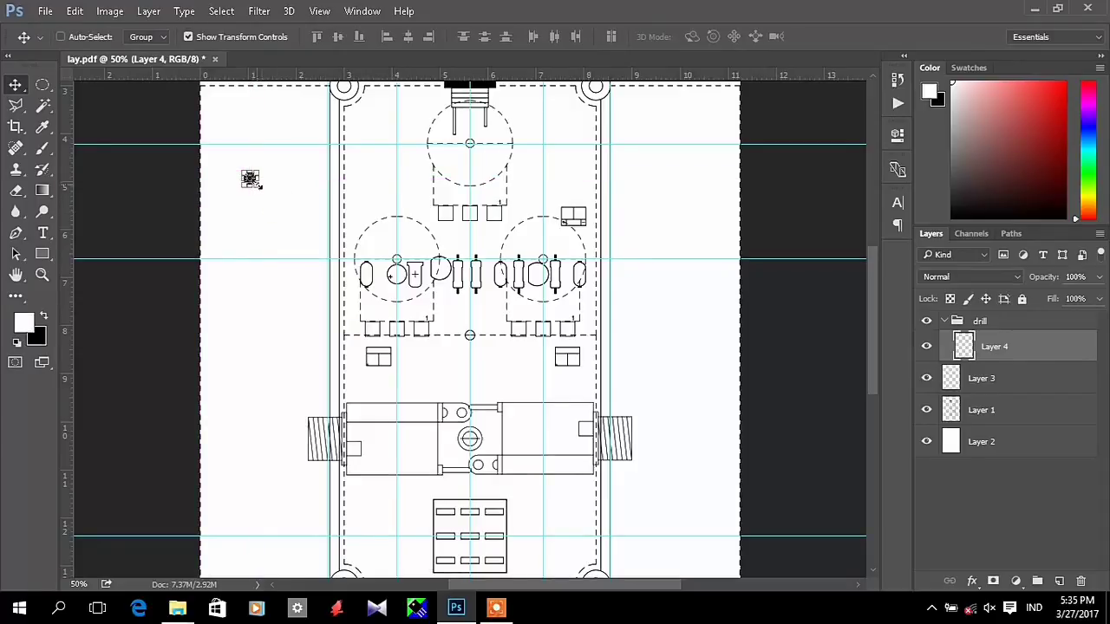
drag(278, 208, 501, 178)
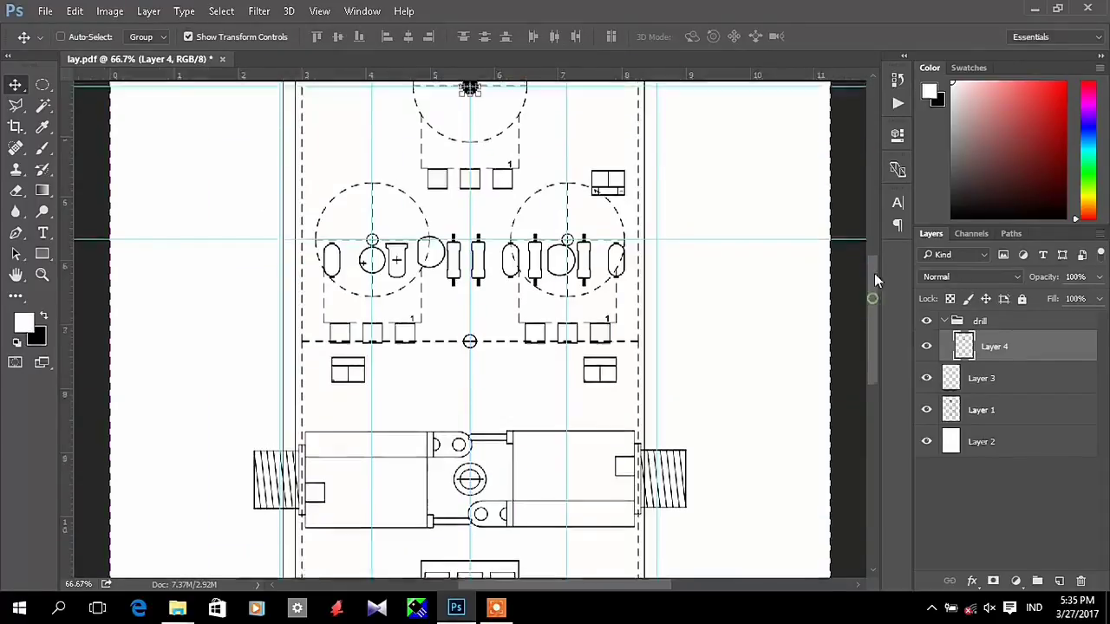
mouse_move(485, 223)
mouse_down()
mouse_move(492, 273)
mouse_move(622, 457)
mouse_up()
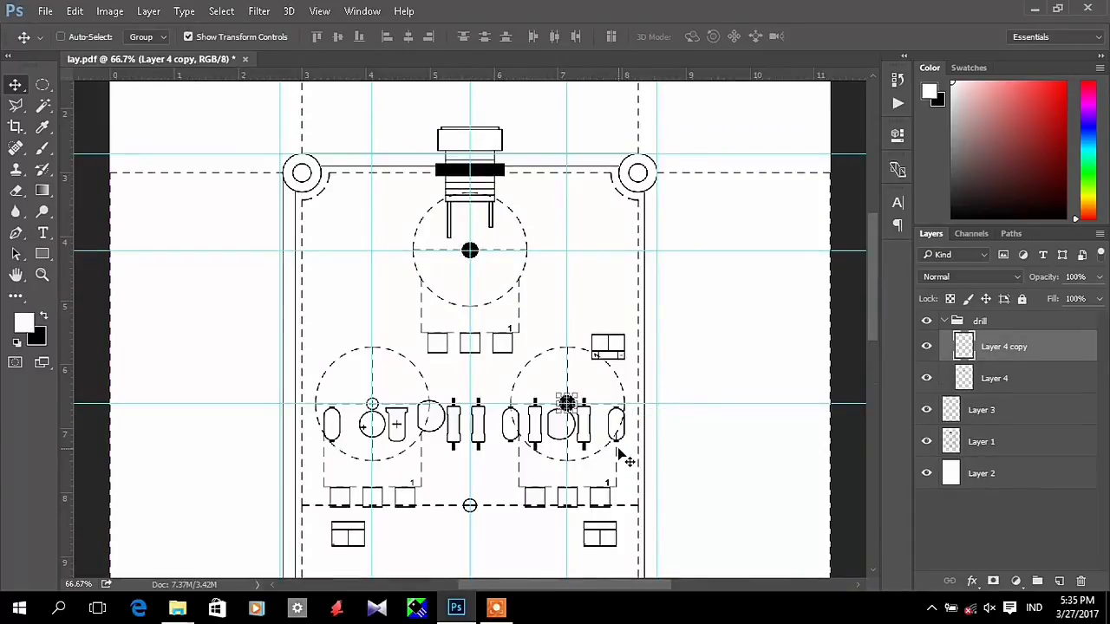
key(ctrl+plus)
key(ctrl+plus)
scroll(791, 221, down, 5)
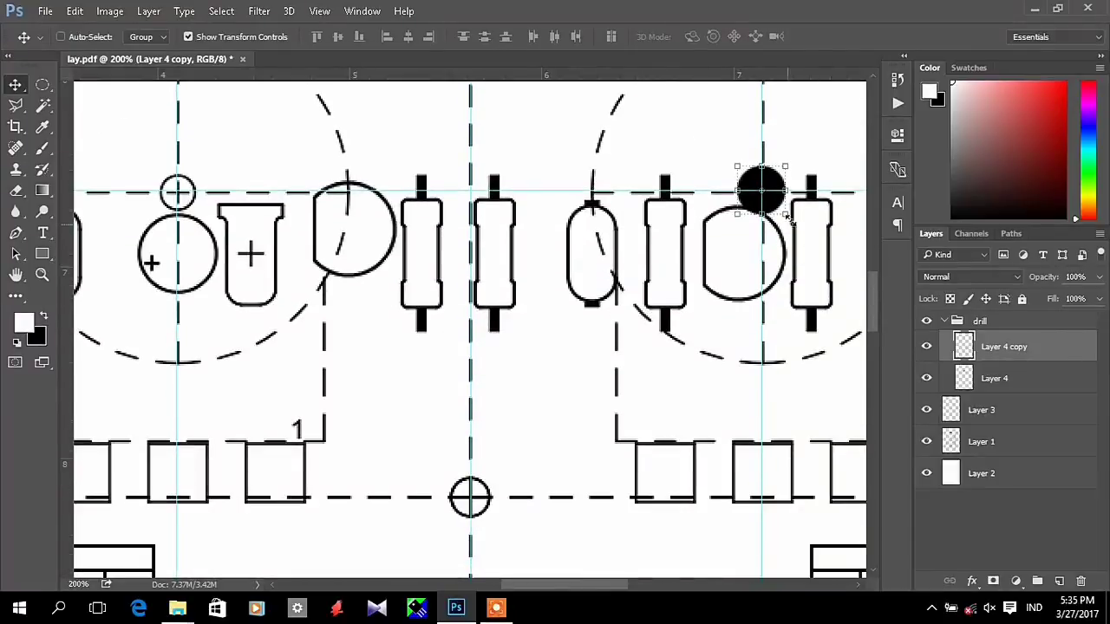
drag(812, 268, 232, 271)
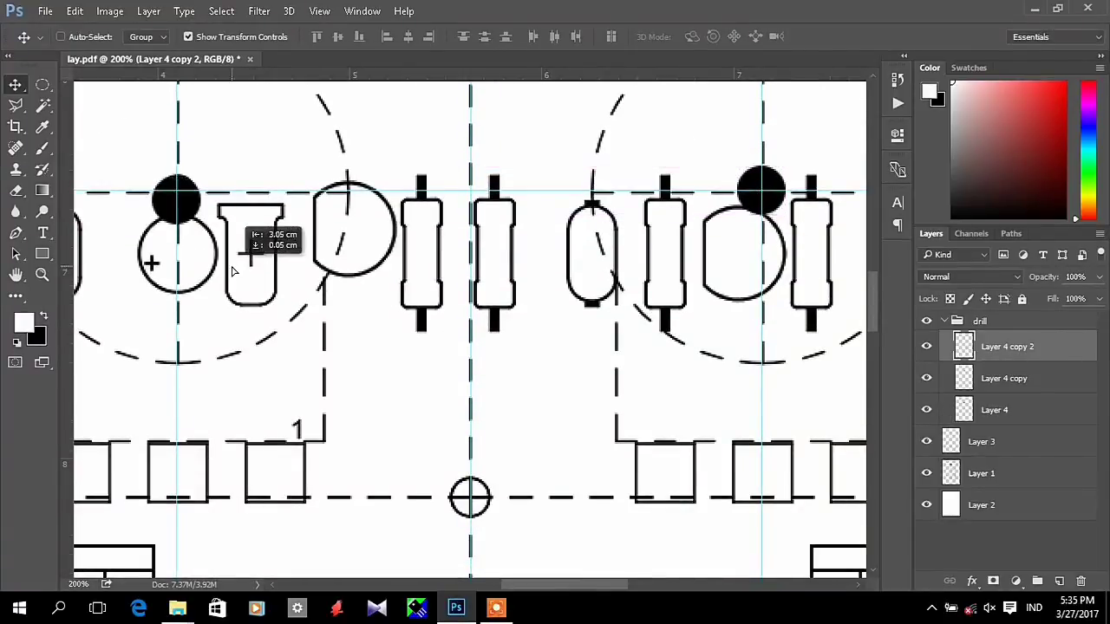
Add a guide through the jack centre and copy dots onto the jack and lower block
scroll(338, 251, right, 1)
scroll(874, 339, down, 5)
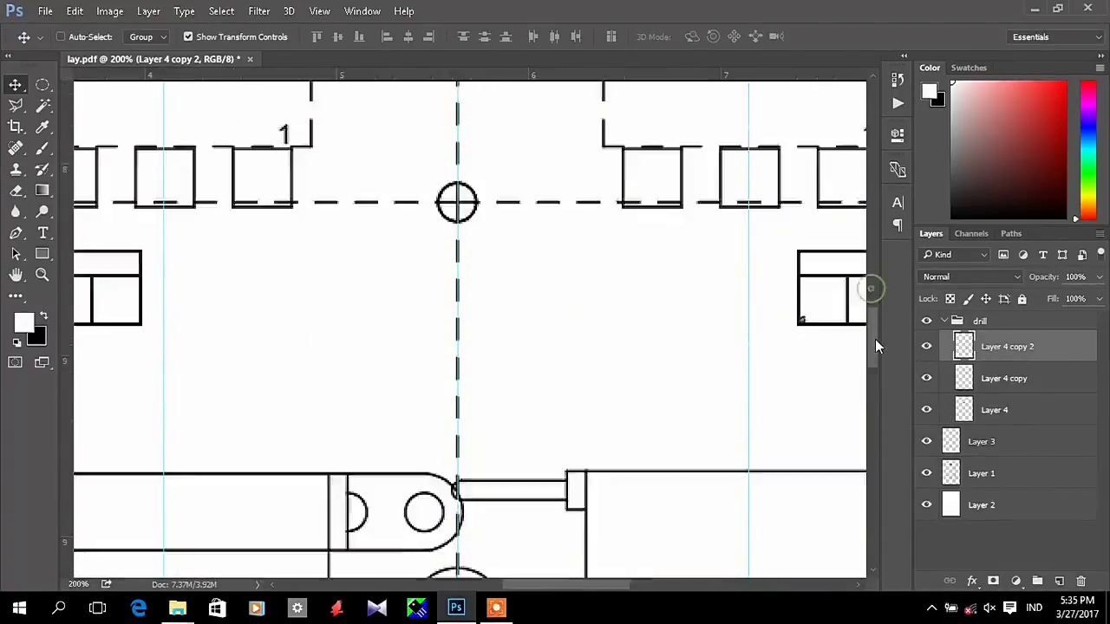
scroll(875, 346, down, 3)
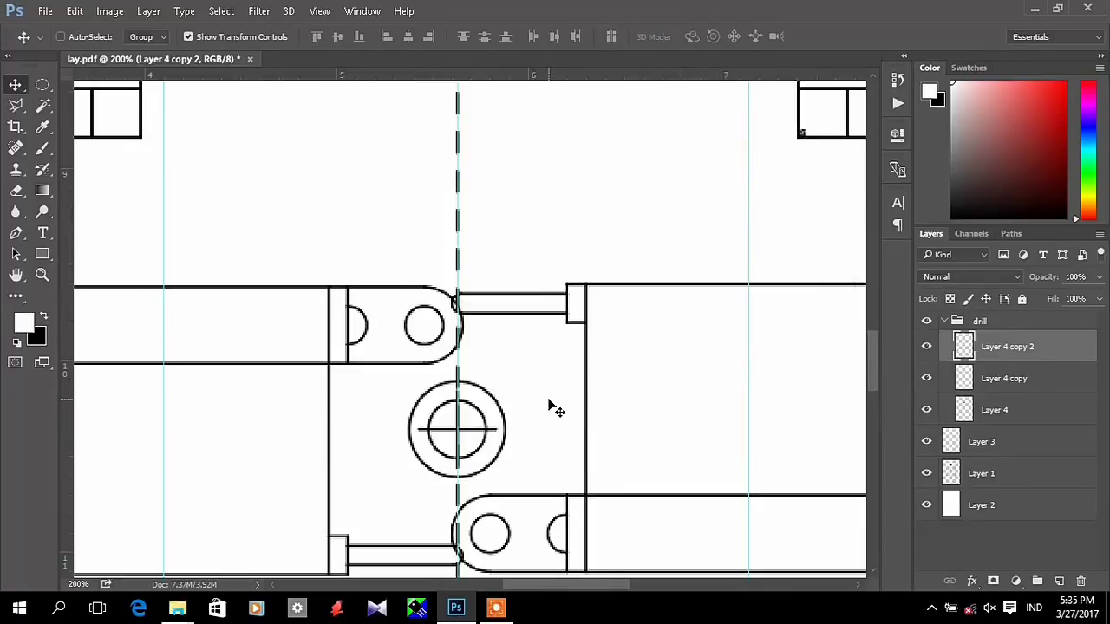
mouse_move(549, 404)
mouse_down()
mouse_move(562, 271)
mouse_move(623, 442)
mouse_up()
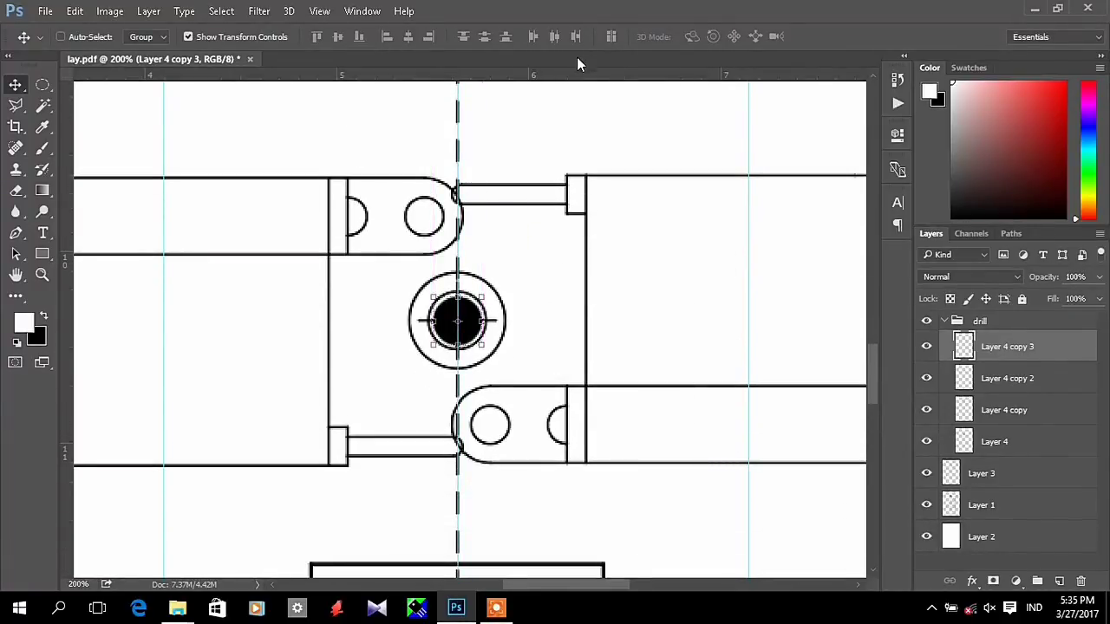
drag(573, 74, 571, 322)
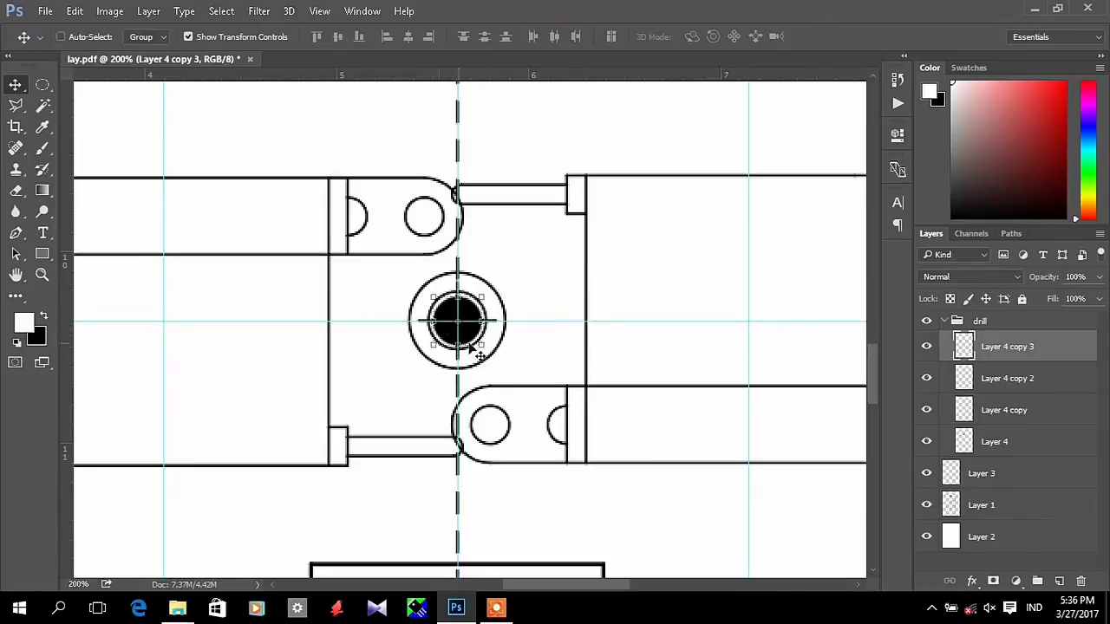
scroll(583, 373, down, 5)
scroll(582, 369, down, 2)
mouse_move(540, 213)
mouse_down()
mouse_move(552, 432)
mouse_move(538, 545)
mouse_up()
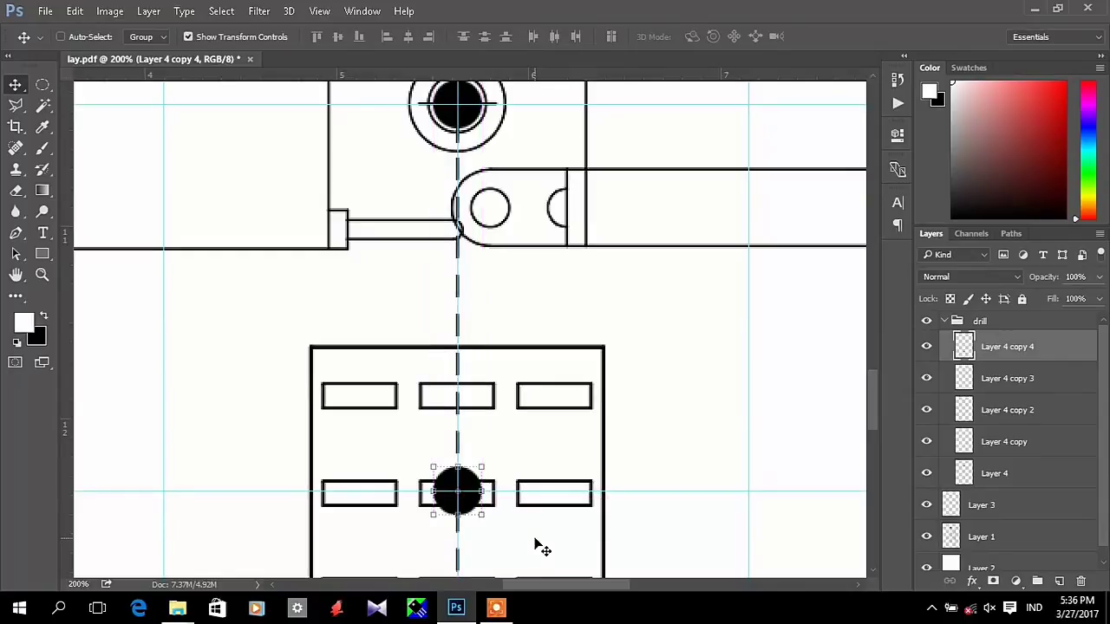
key(ctrl+minus)
key(ctrl+minus)
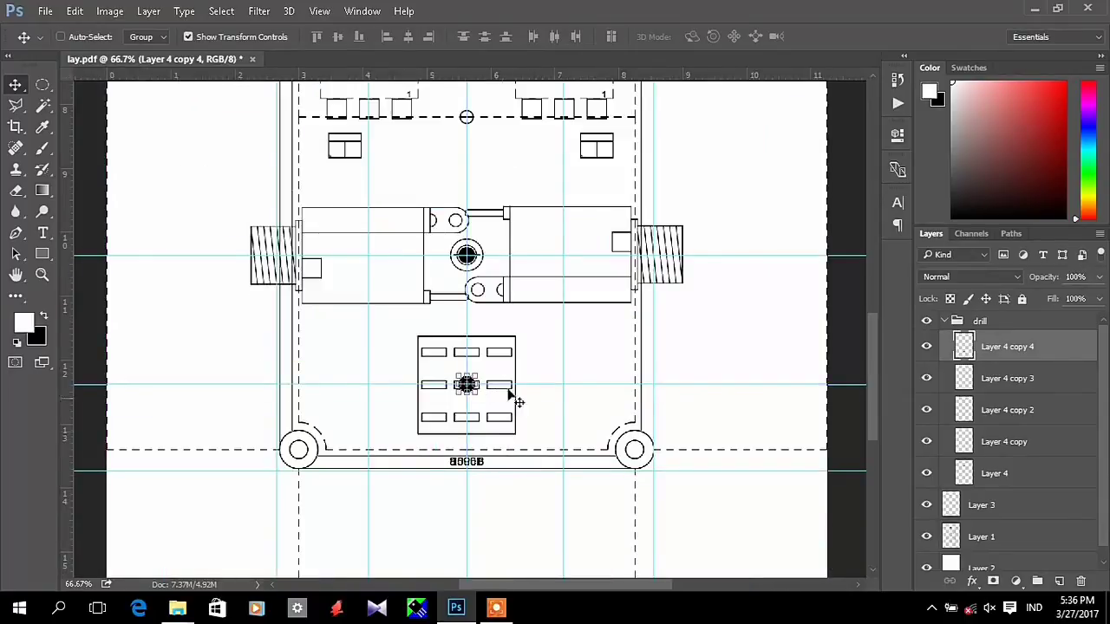
Trace the enclosure outline on Layer 1 with the Polygonal Lasso
drag(873, 364, 871, 308)
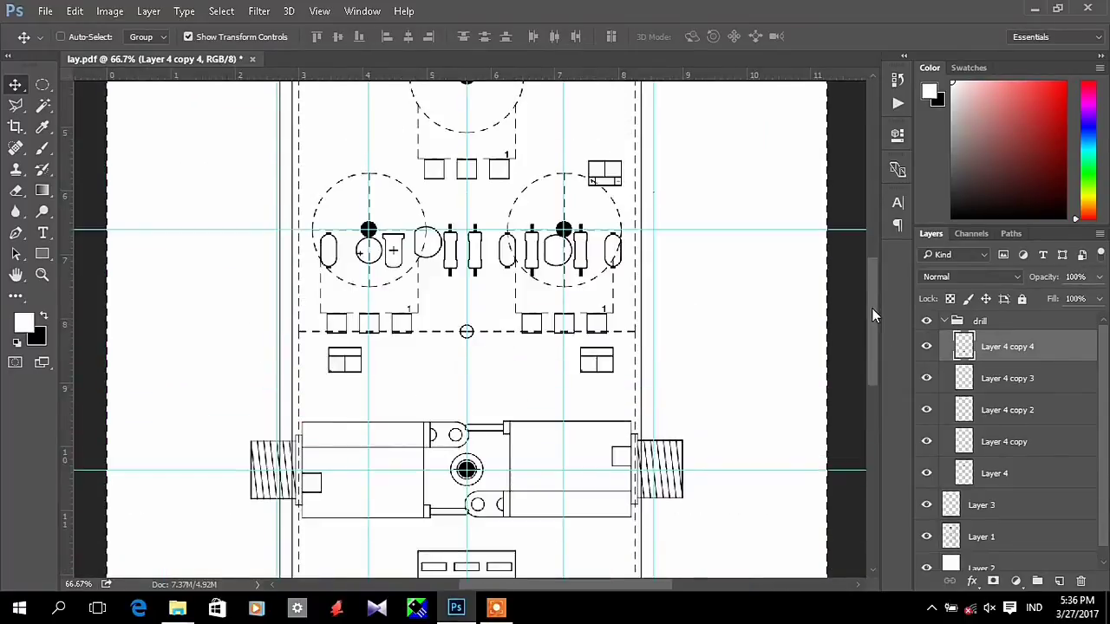
click(945, 321)
click(952, 379)
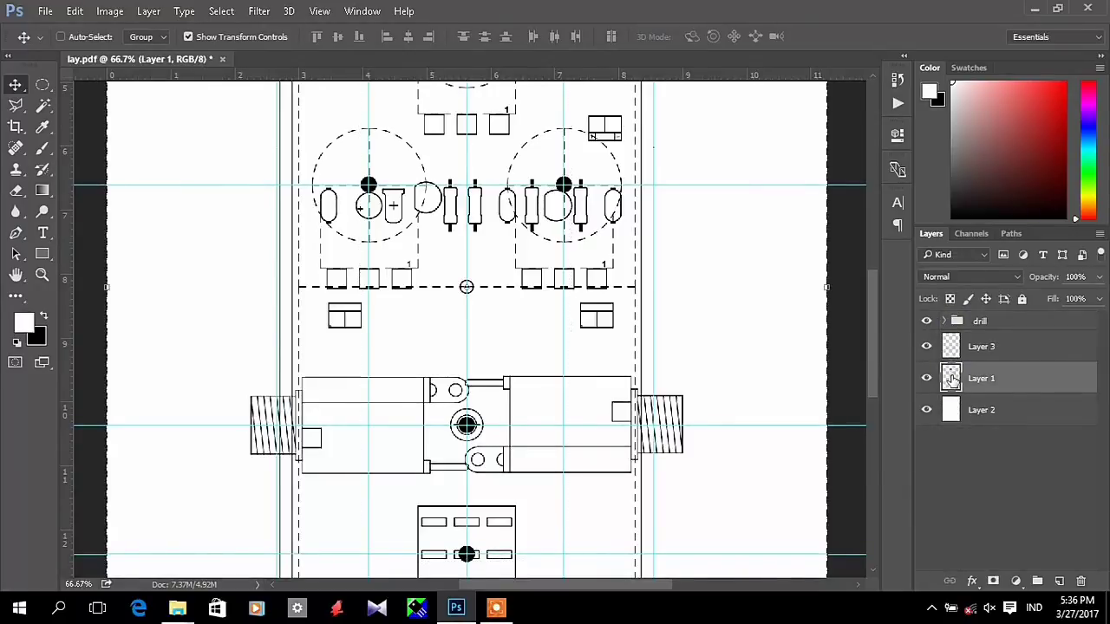
drag(868, 347, 873, 312)
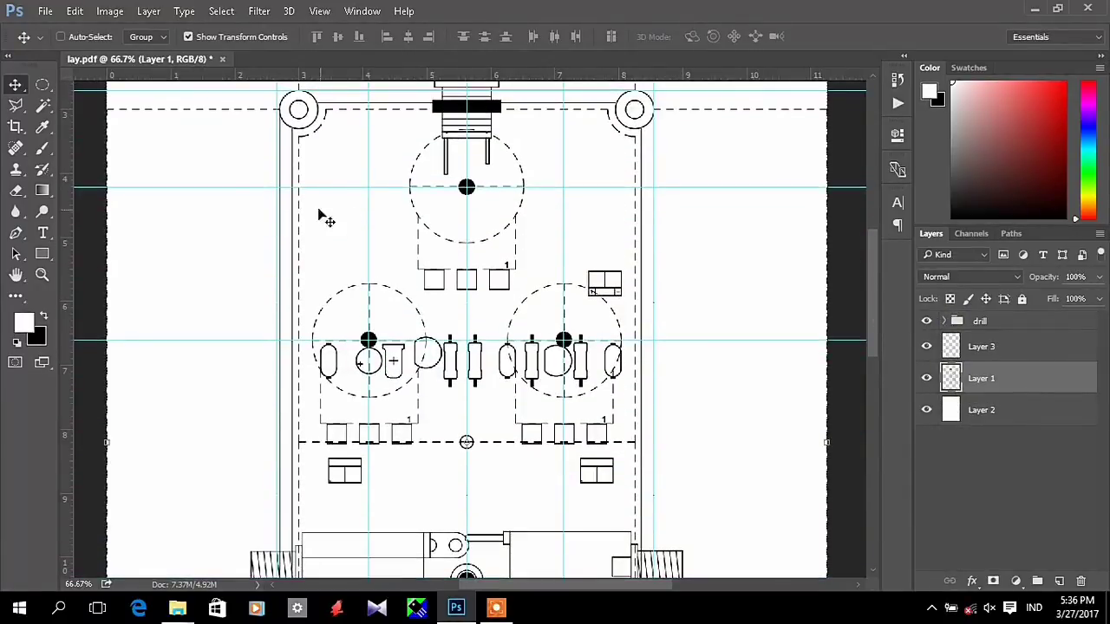
click(44, 106)
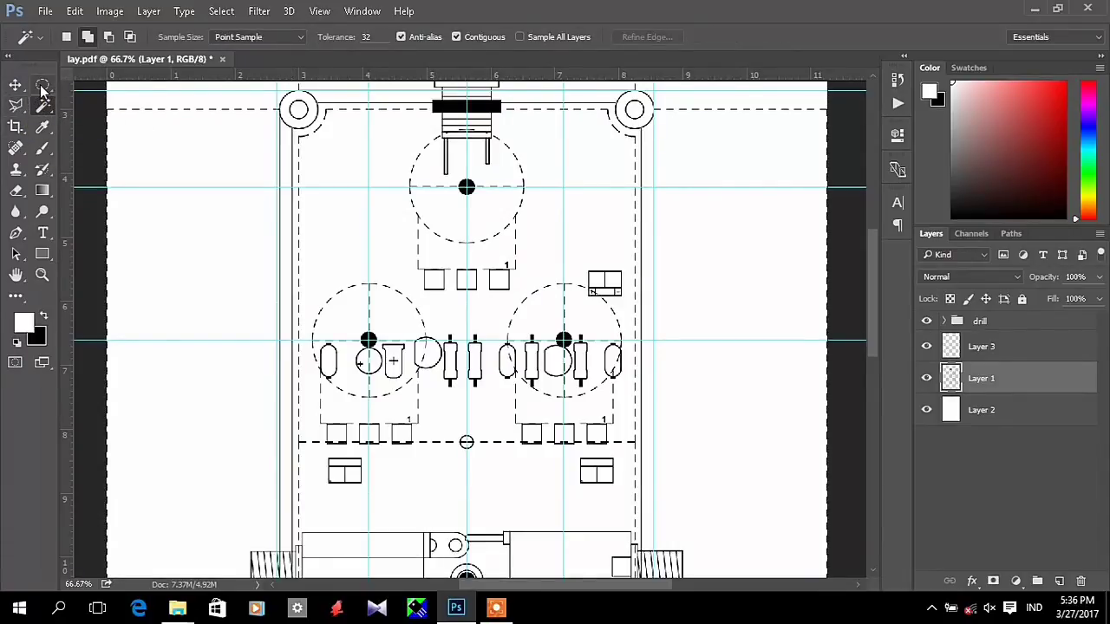
click(17, 105)
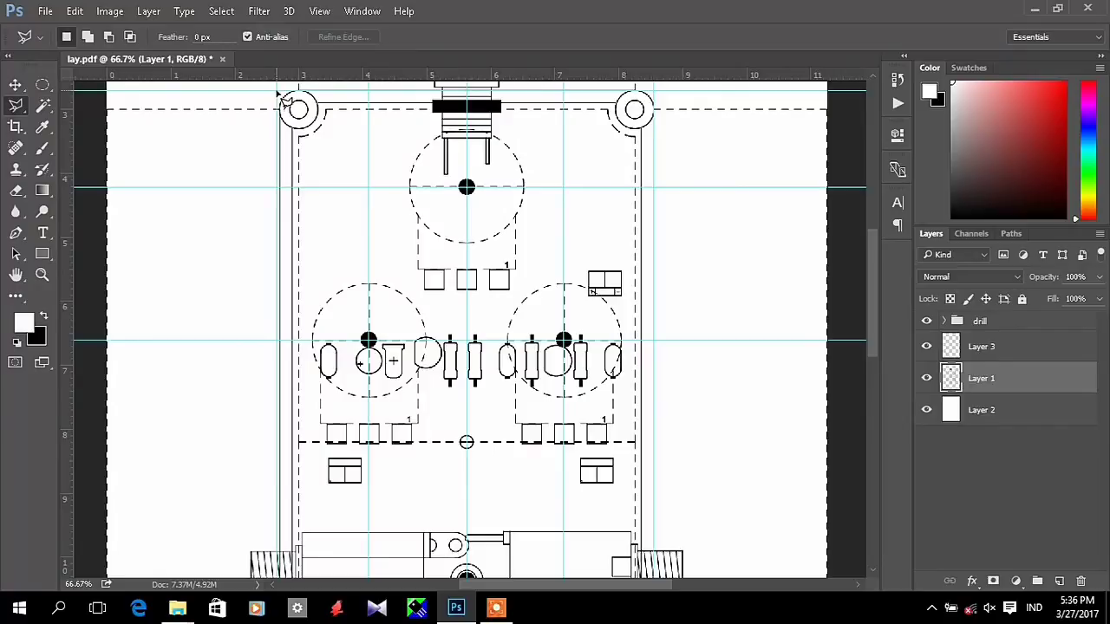
scroll(278, 106, down, 6)
scroll(274, 346, down, 3)
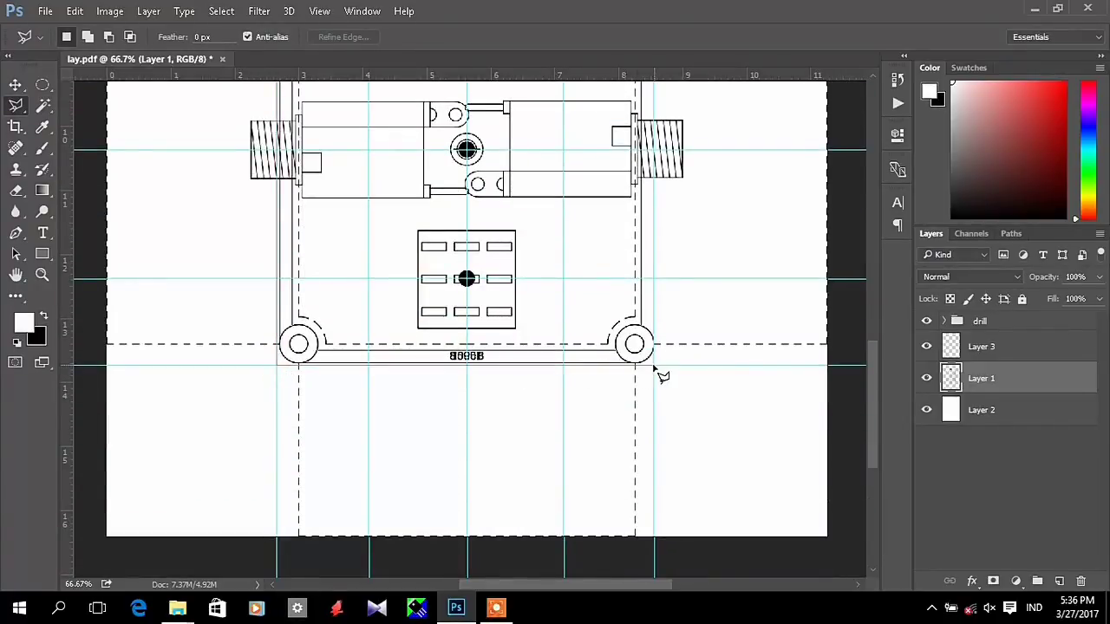
scroll(659, 102, down, 2)
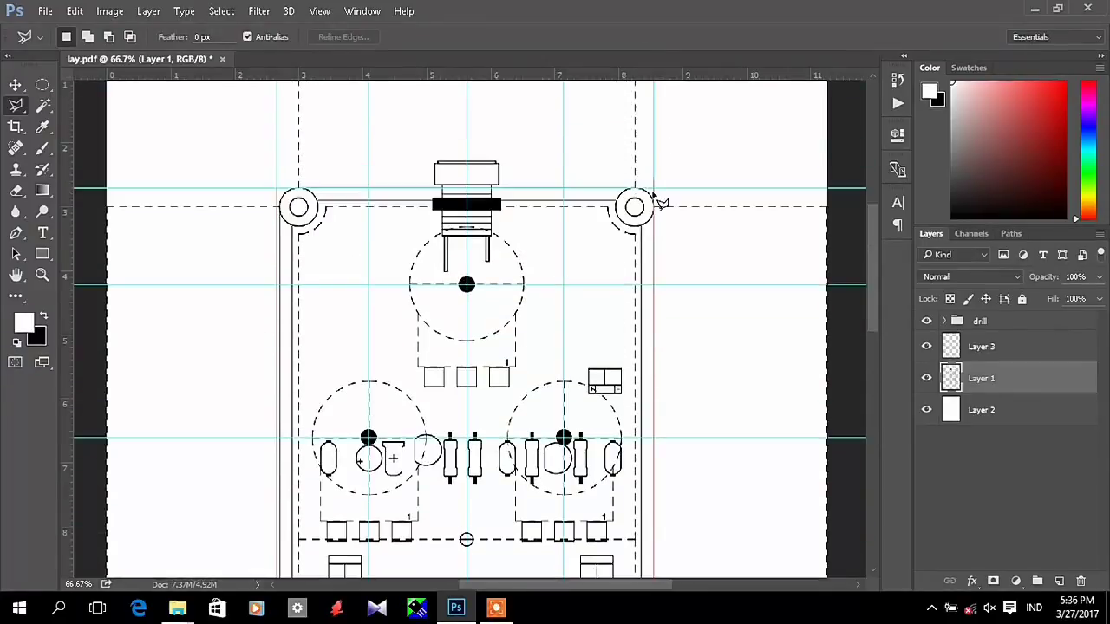
double_click(278, 187)
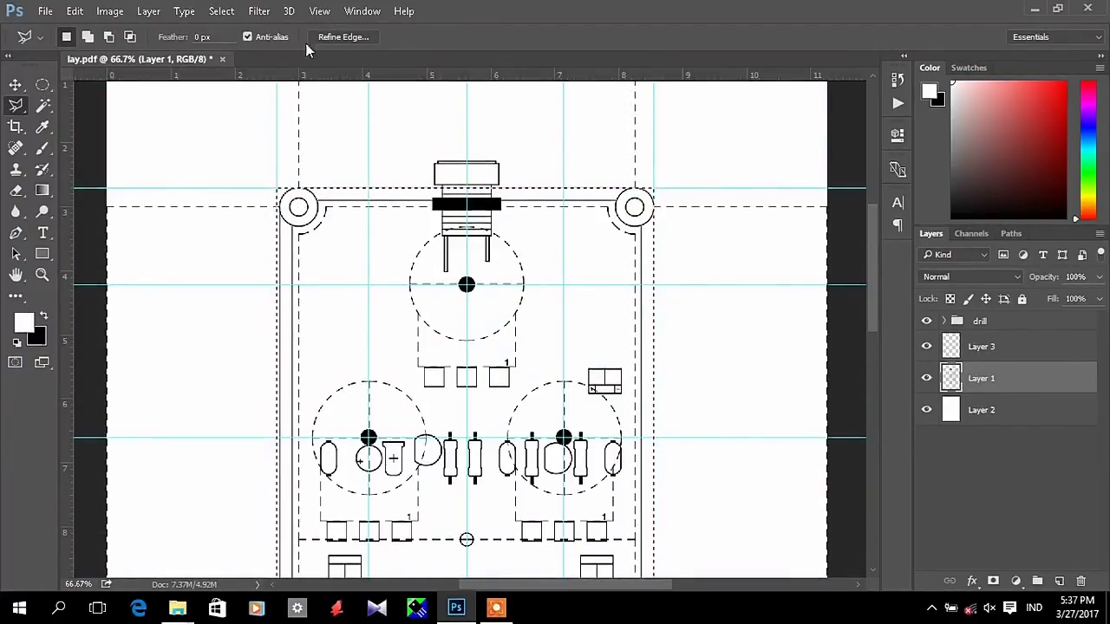
Invert the selection, delete everything outside the outline, and make Layer 2 active
click(221, 10)
click(233, 76)
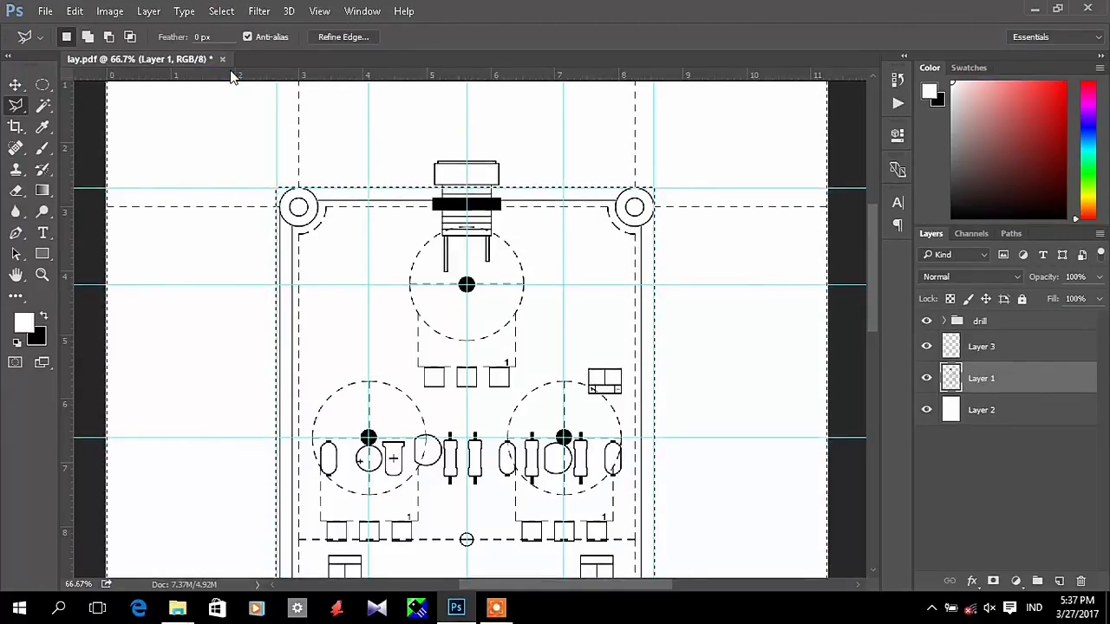
key(Delete)
click(926, 411)
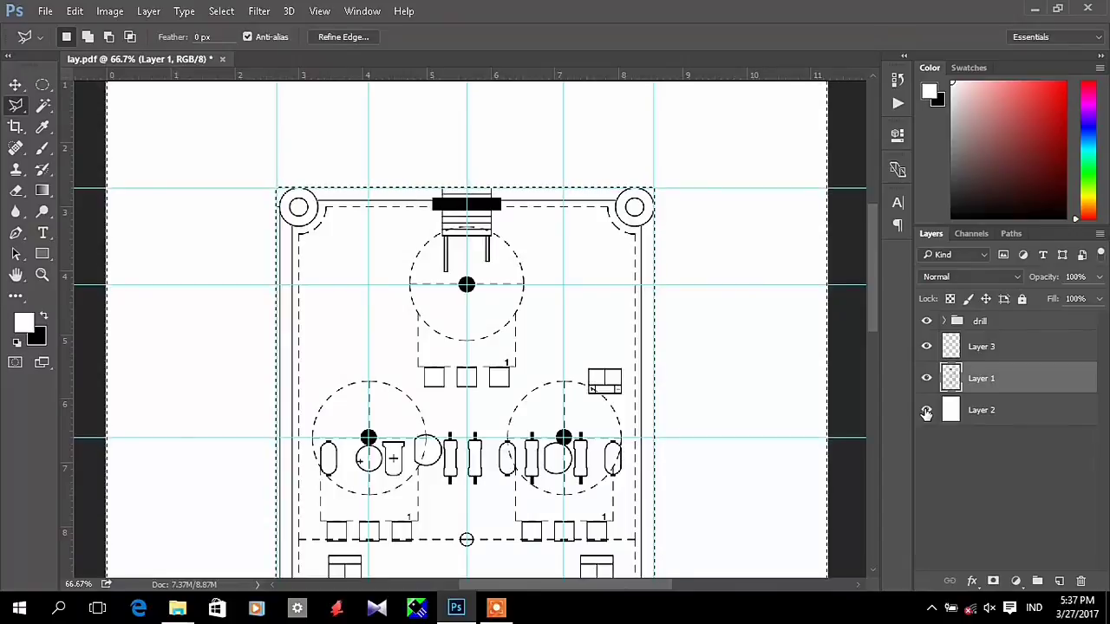
click(927, 411)
key(Delete)
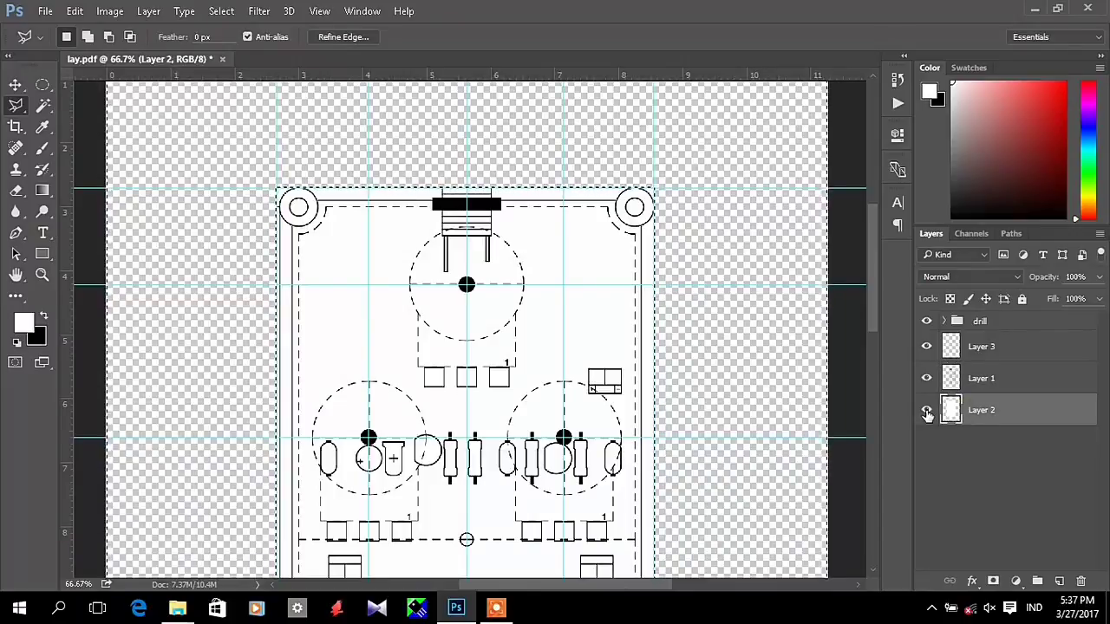
key(ctrl+d)
key(ctrl+plus)
key(ctrl+plus)
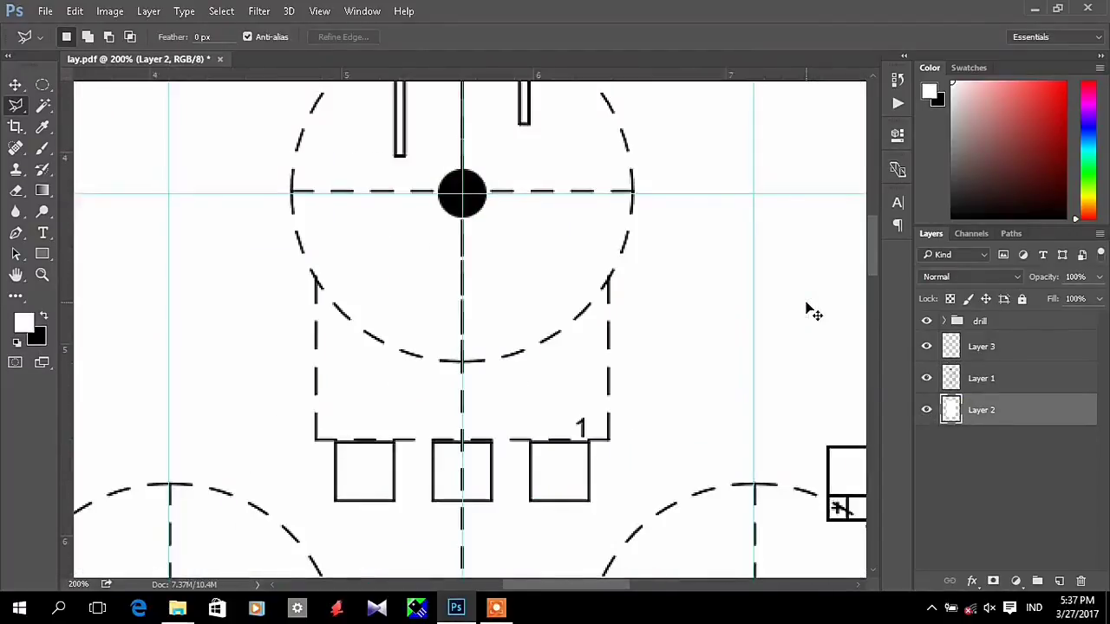
key(ctrl+minus)
drag(874, 272, 874, 249)
key(ctrl+plus)
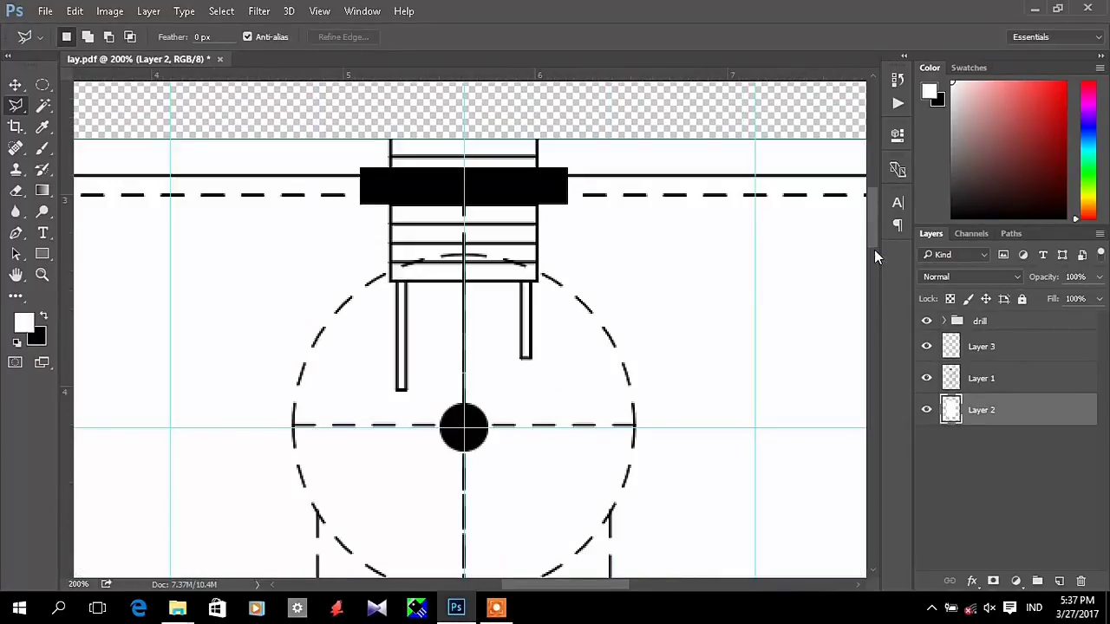
drag(583, 579, 678, 583)
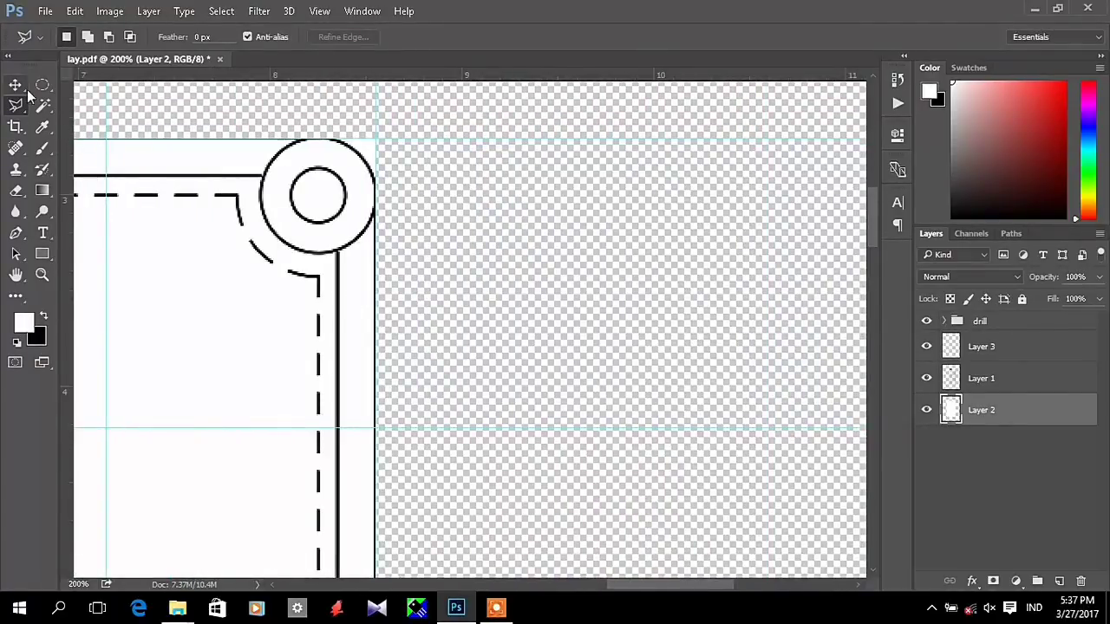
right_click(15, 104)
click(41, 128)
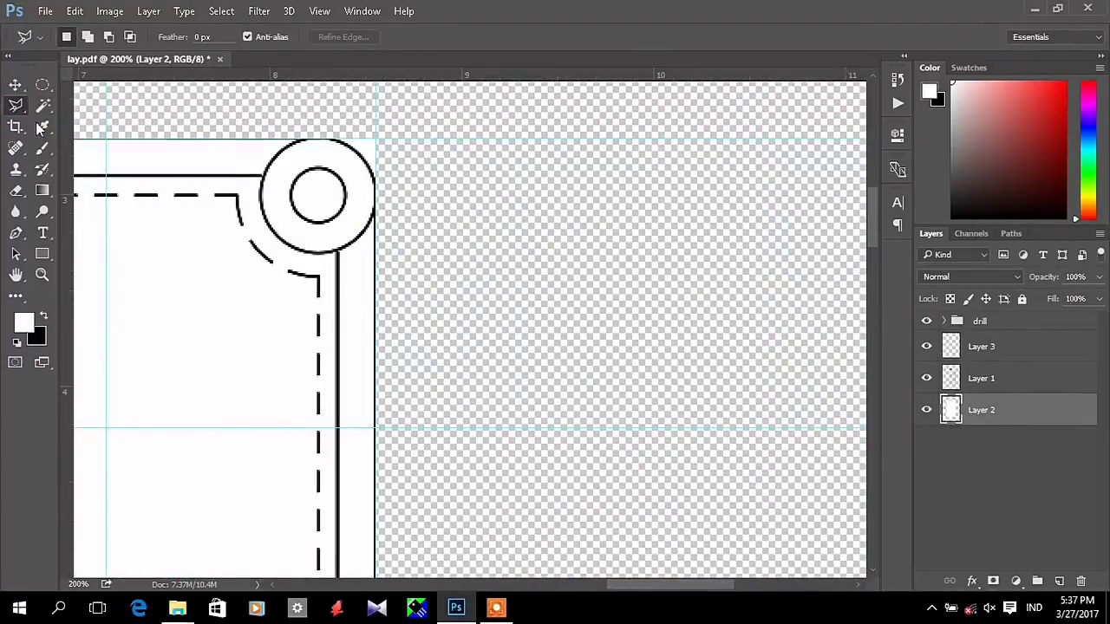
right_click(16, 104)
click(95, 128)
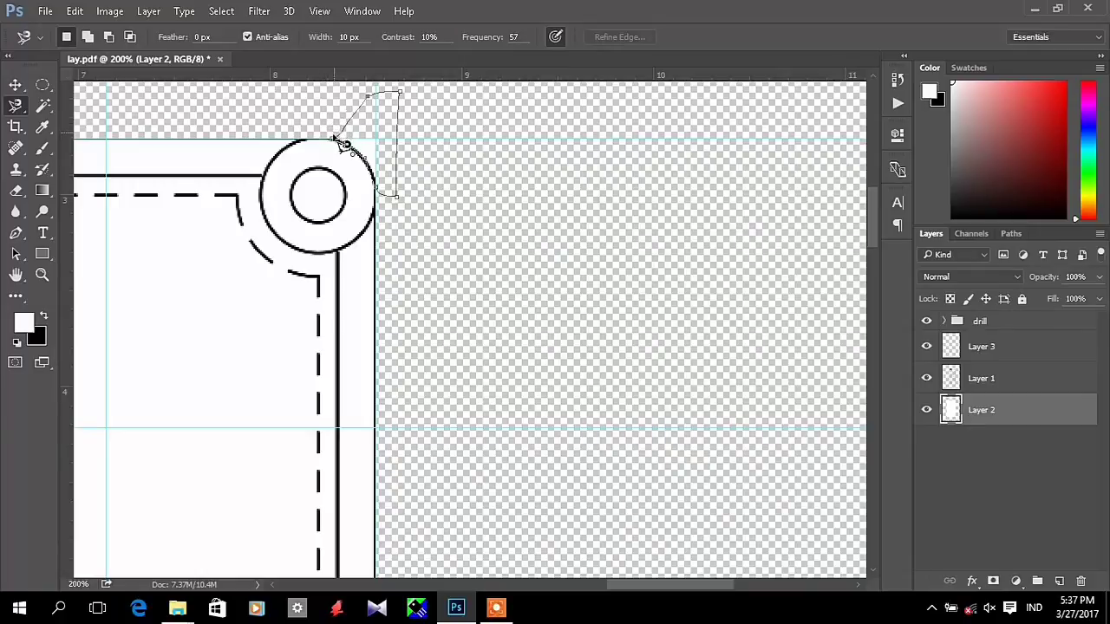
key(Escape)
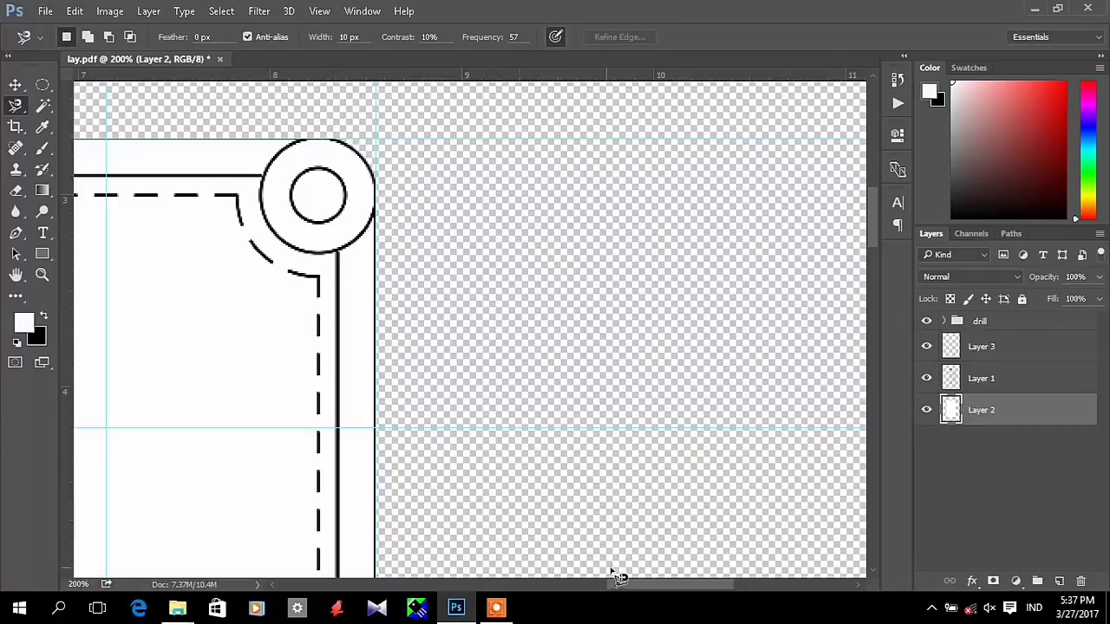
scroll(612, 577, left, 5)
scroll(612, 576, left, 5)
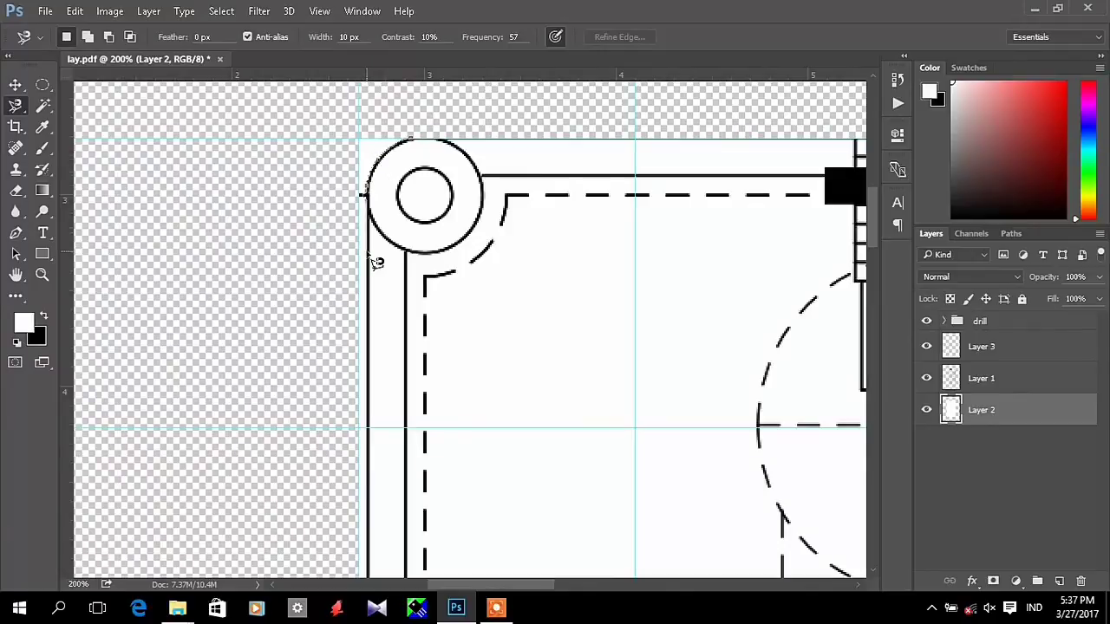
scroll(379, 357, down, 5)
scroll(371, 421, down, 5)
scroll(371, 421, up, 5)
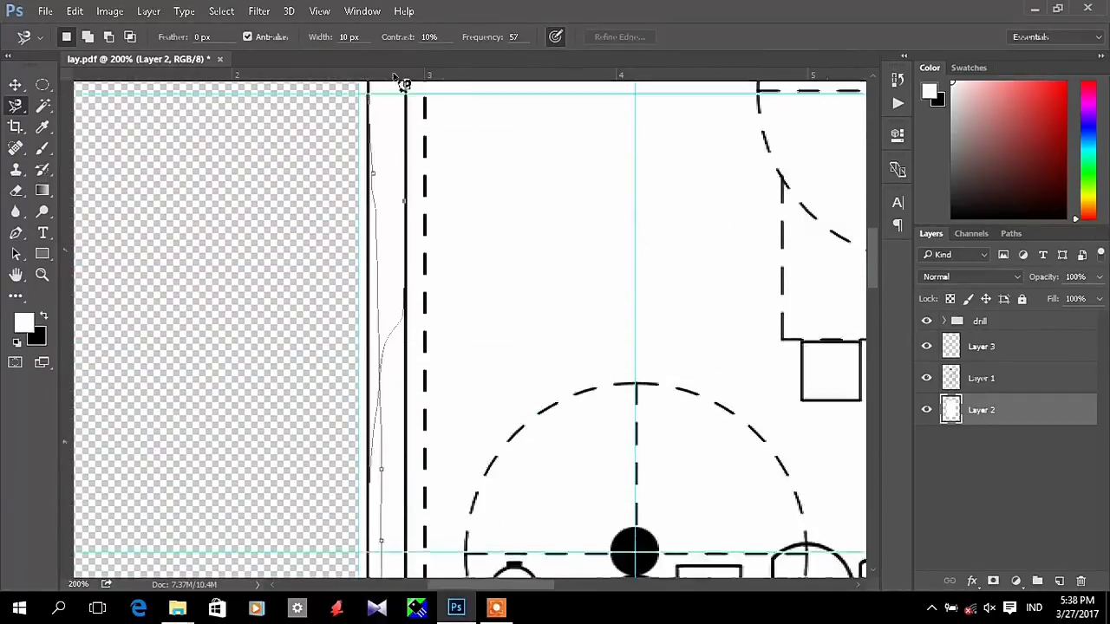
scroll(381, 267, up, 1)
scroll(381, 267, up, 5)
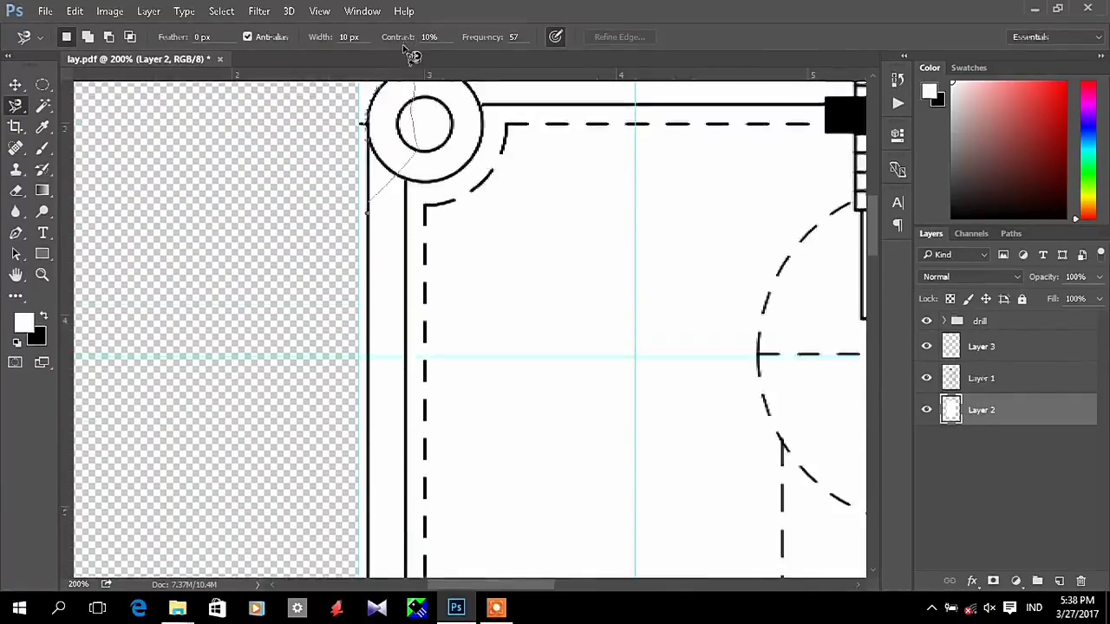
scroll(387, 343, up, 3)
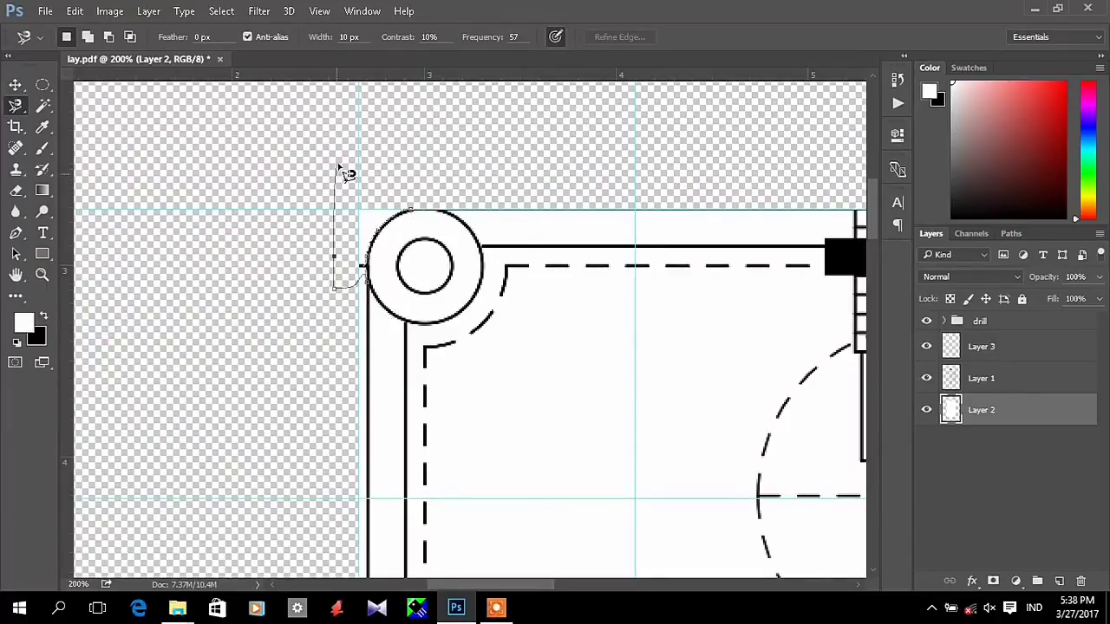
click(412, 209)
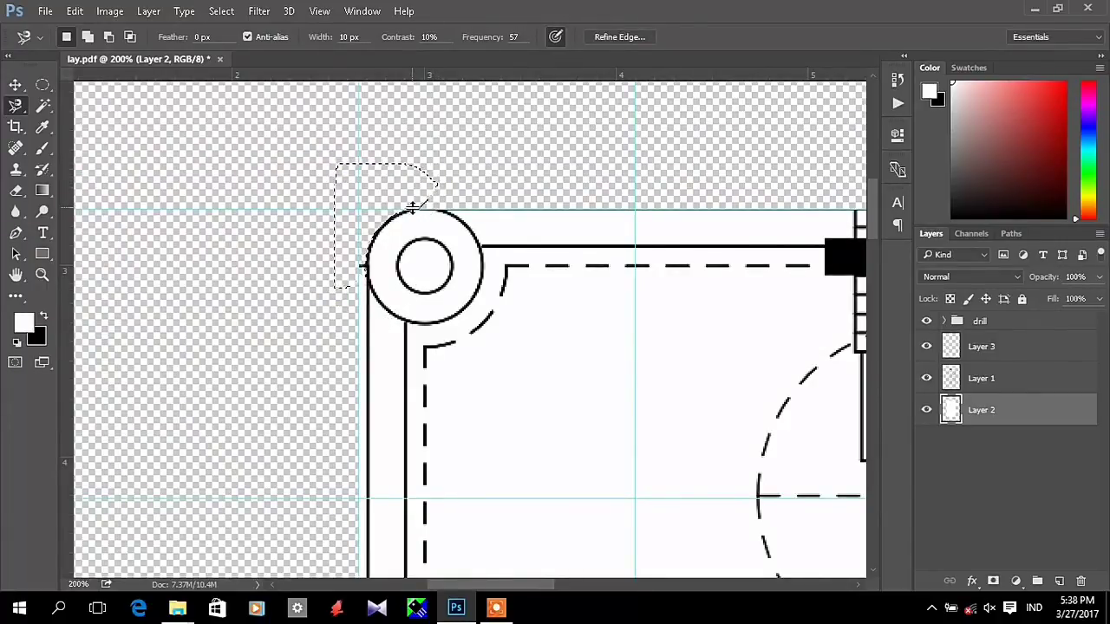
key(Escape)
click(43, 105)
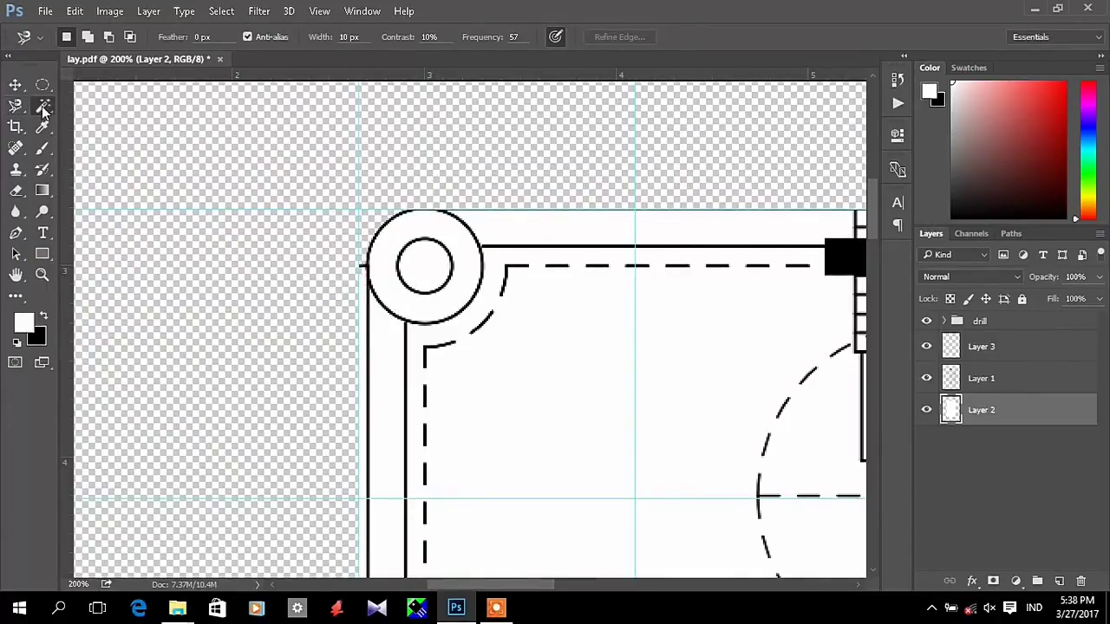
click(364, 296)
key(Delete)
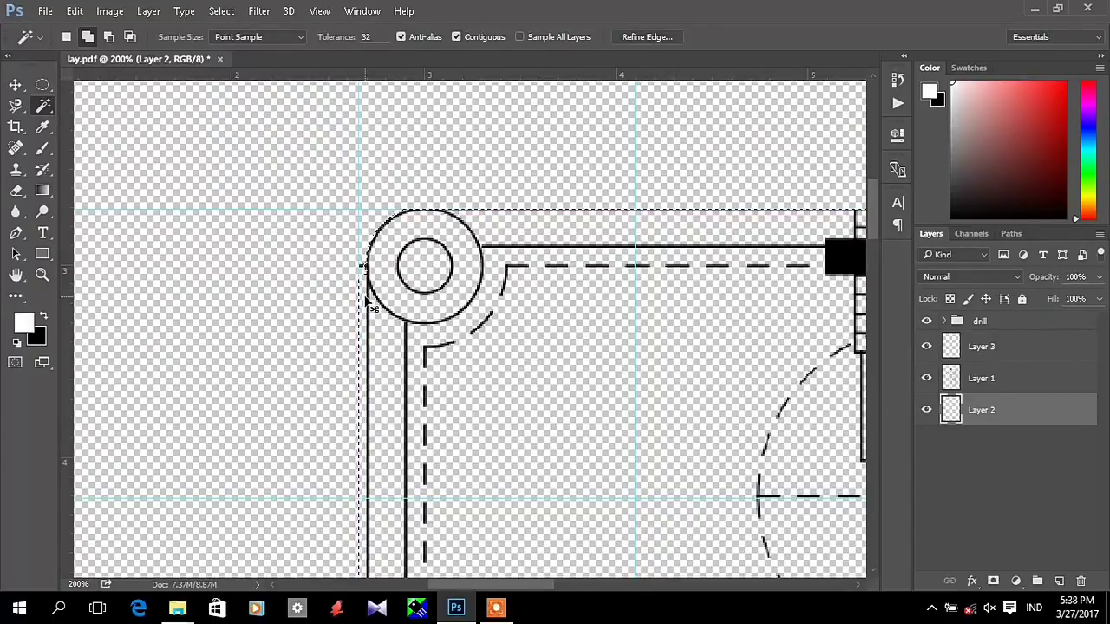
key(ctrl+z)
key(ctrl+d)
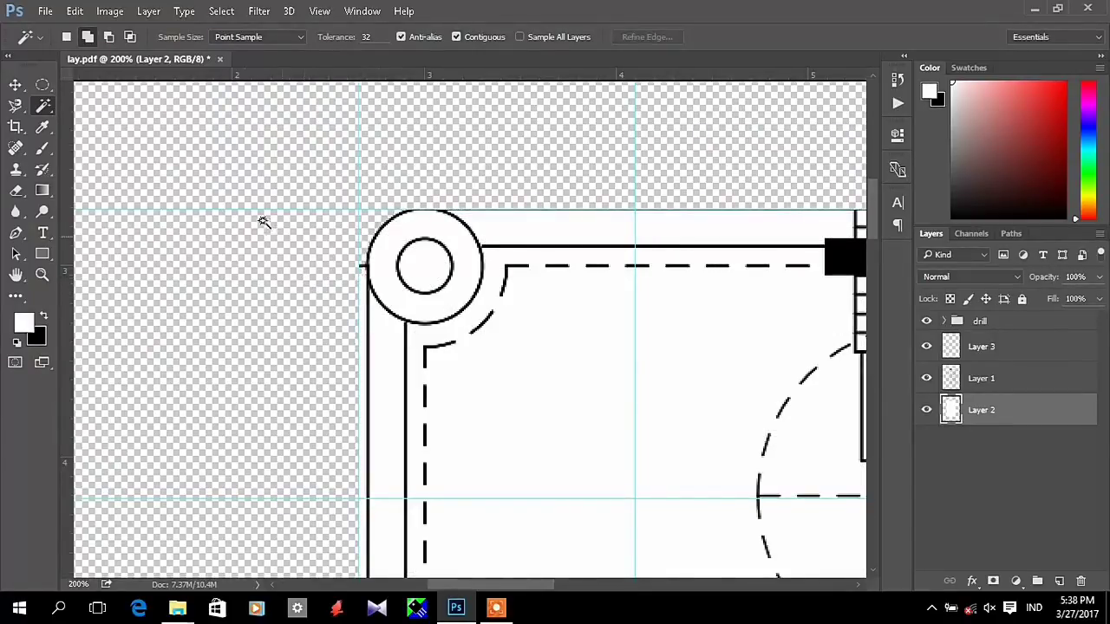
key(v)
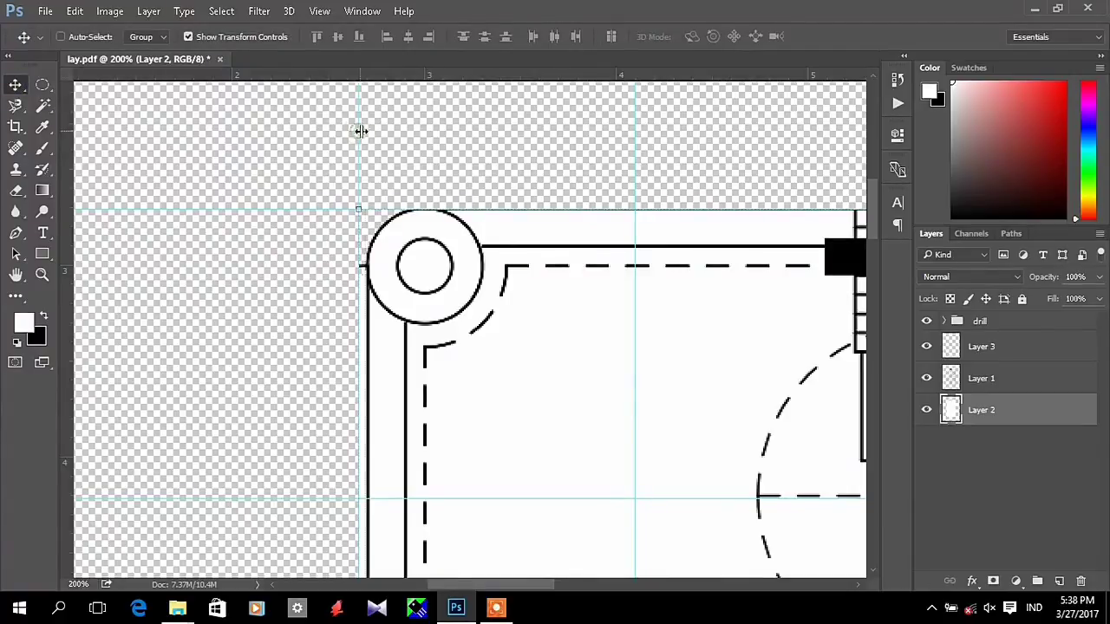
Shift the vertical guide onto the outline's left edge and test a bottom-left corner selection
drag(361, 131, 367, 131)
click(42, 84)
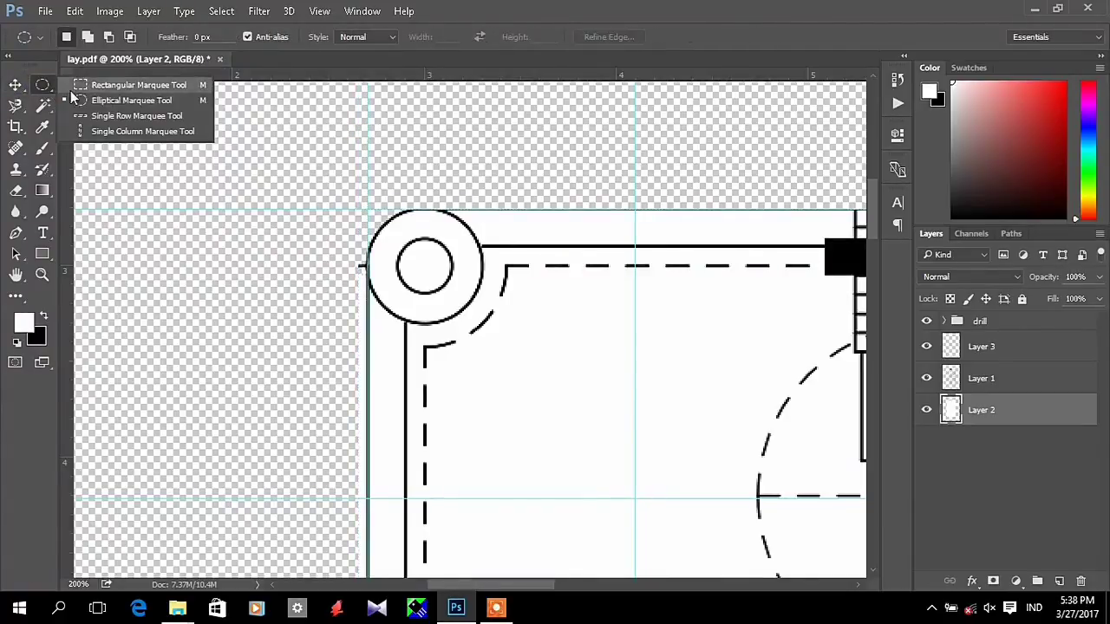
click(130, 85)
mouse_move(292, 167)
mouse_down()
mouse_move(366, 510)
mouse_move(320, 618)
mouse_move(366, 386)
mouse_up()
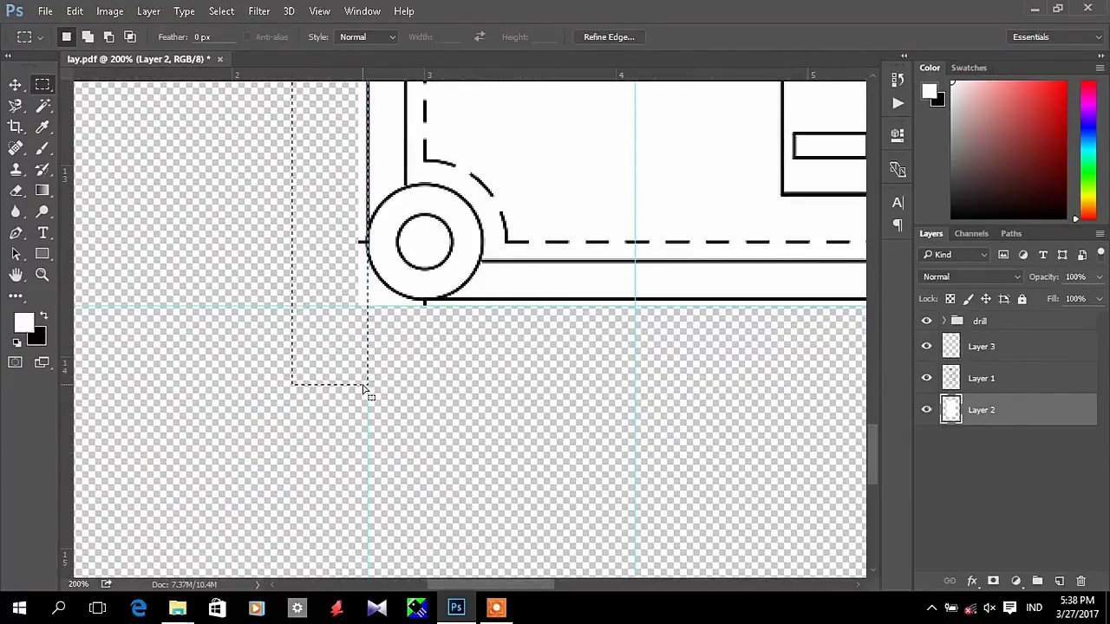
click(15, 104)
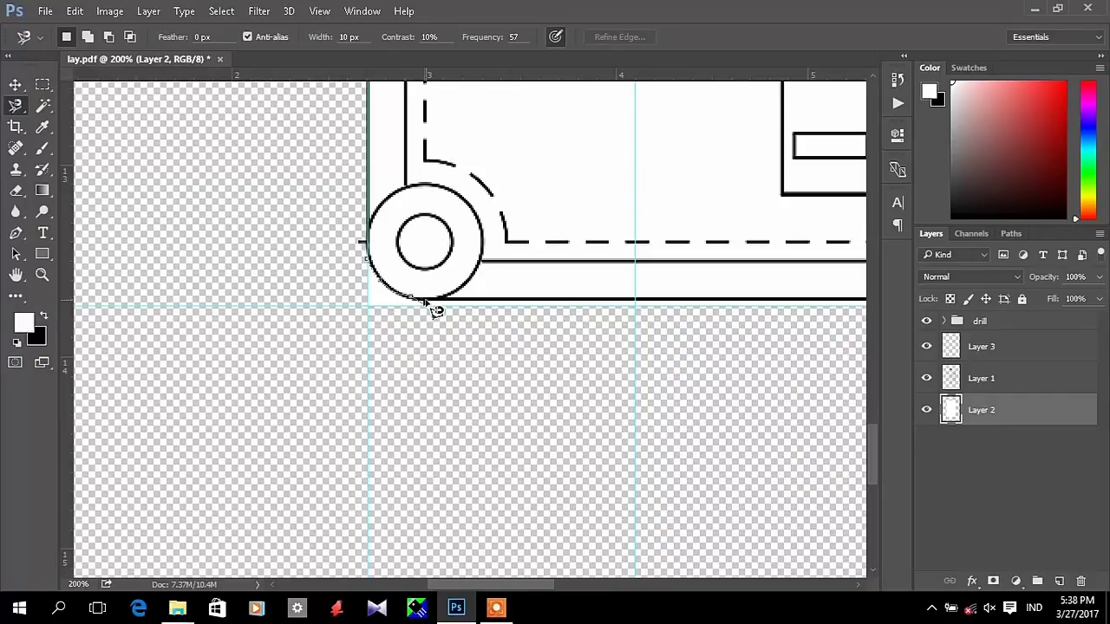
click(367, 262)
key(ctrl+d)
Align the horizontal guide with the bottom border and test selections at the bottom-right corner
click(14, 84)
drag(230, 307, 229, 300)
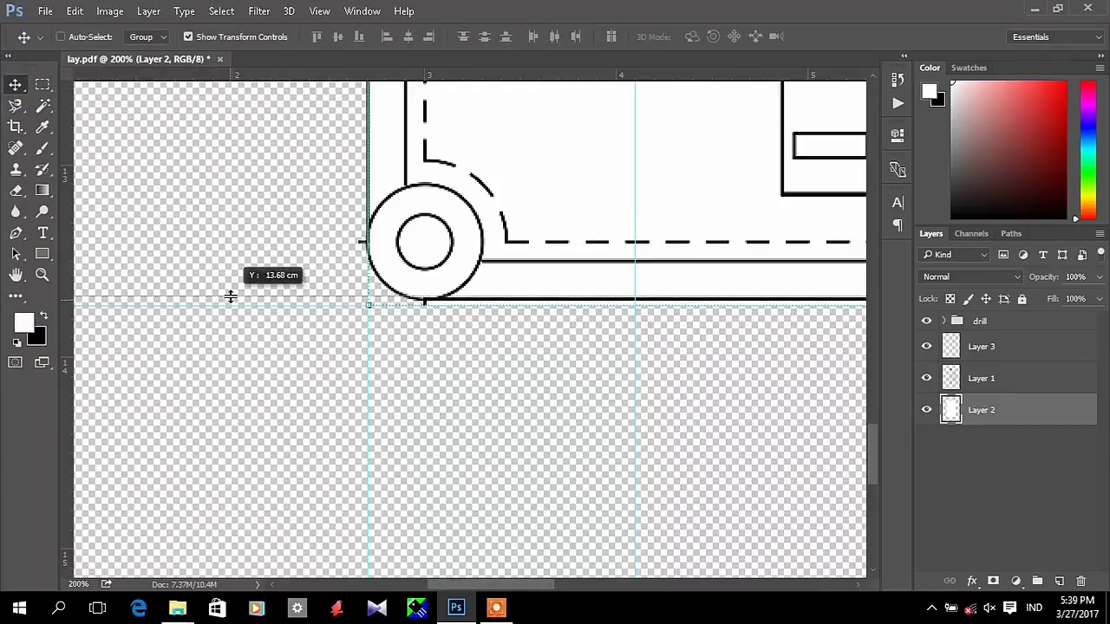
click(43, 85)
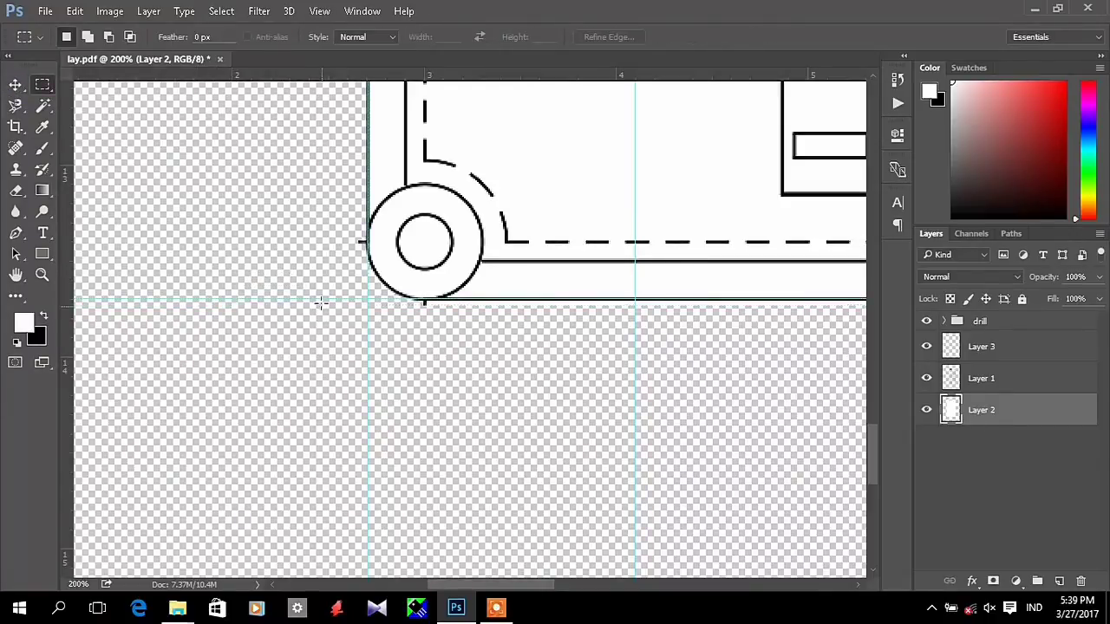
drag(320, 299, 718, 356)
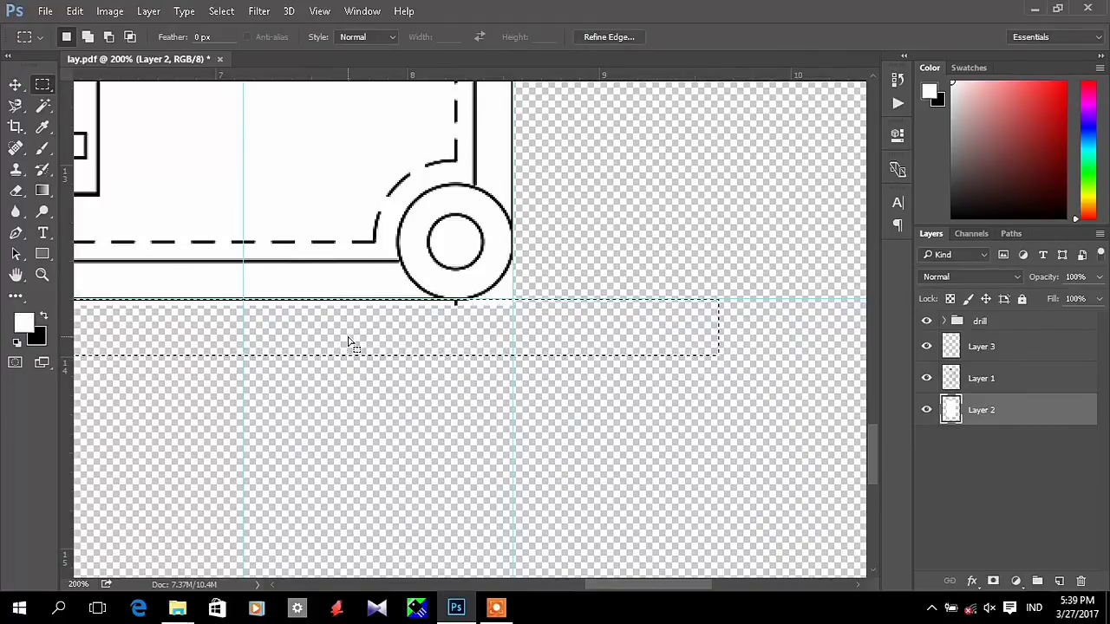
key(ctrl+d)
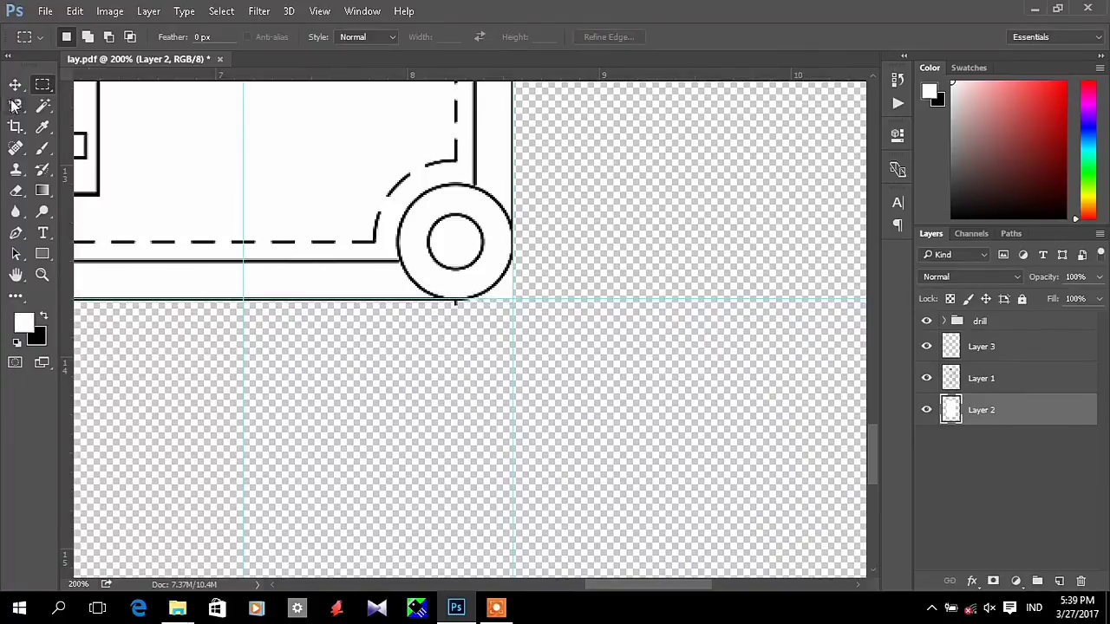
click(14, 105)
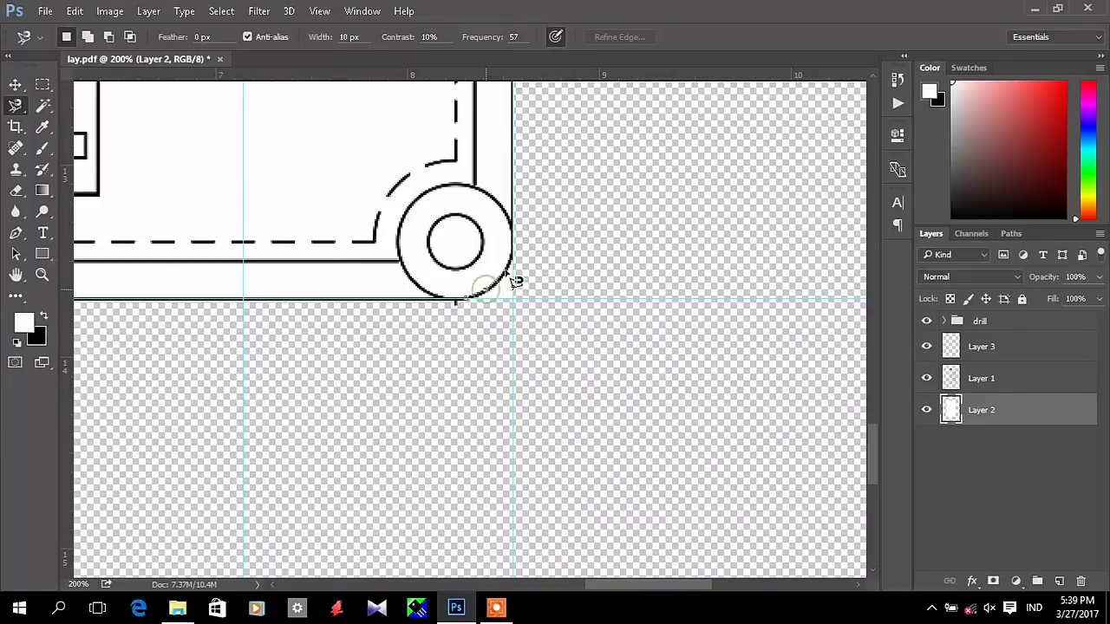
click(526, 341)
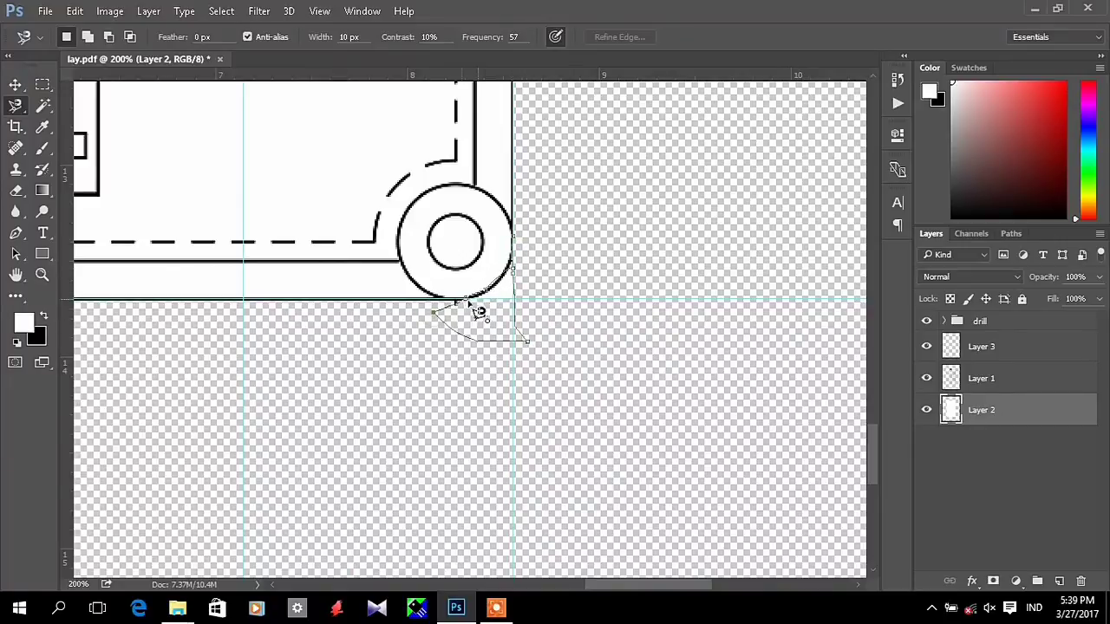
double_click(478, 313)
click(475, 311)
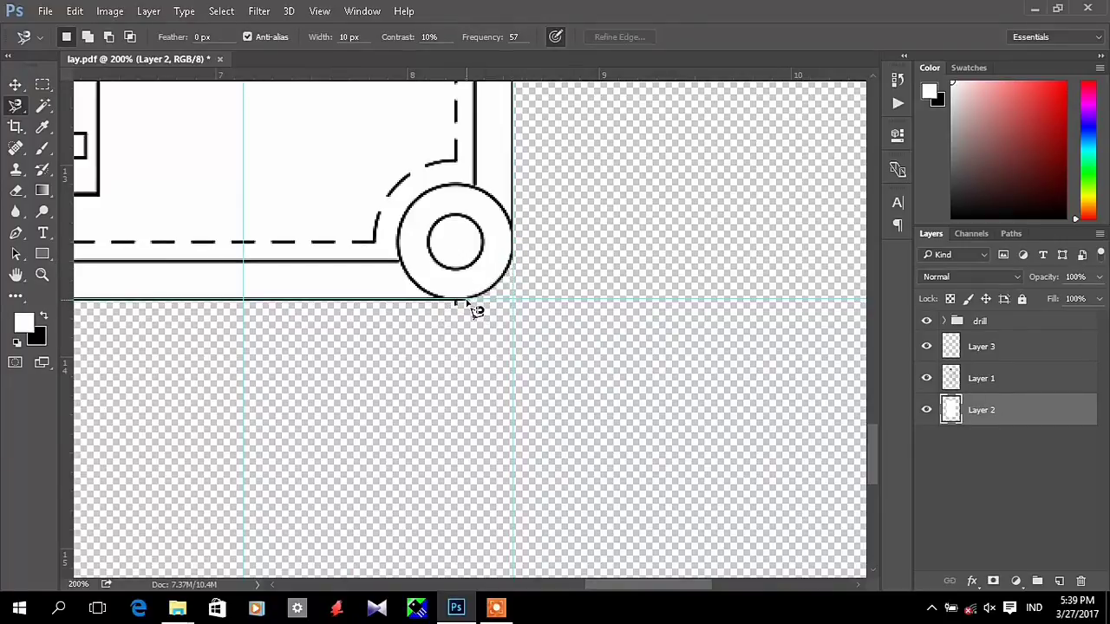
Give Layer 2 an inside Stroke layer style
right_click(997, 415)
click(726, 106)
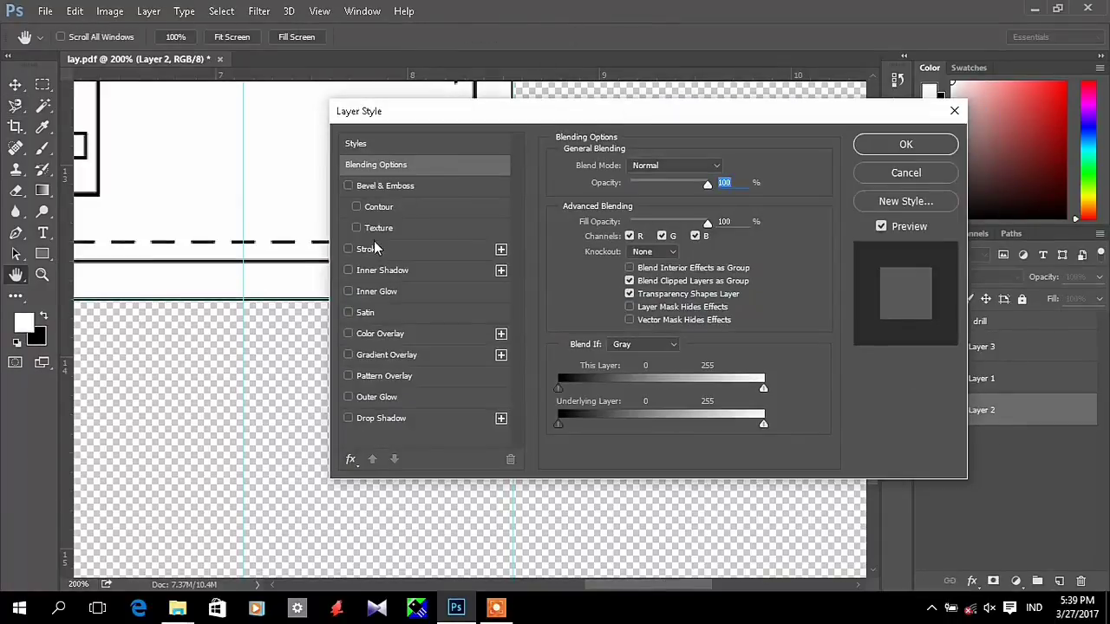
click(371, 249)
drag(659, 170, 619, 165)
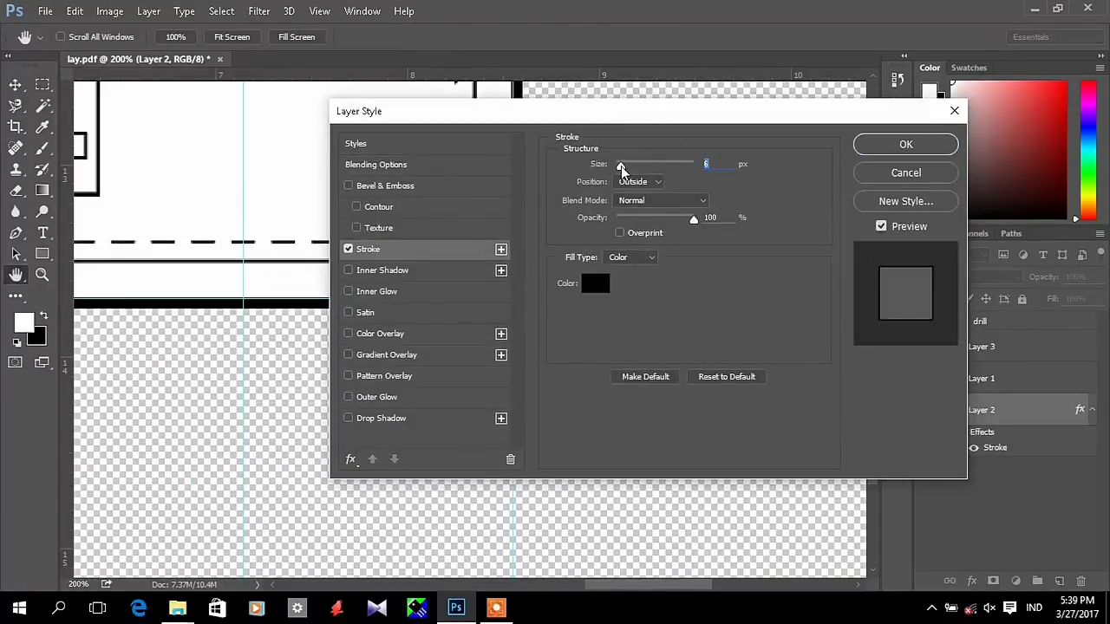
click(641, 182)
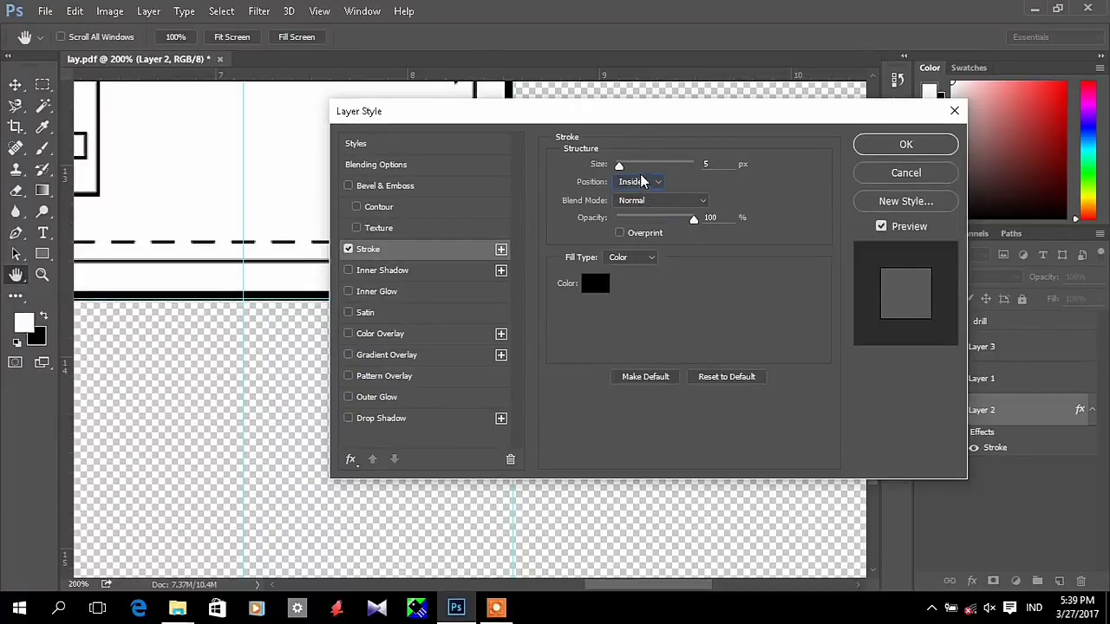
click(906, 146)
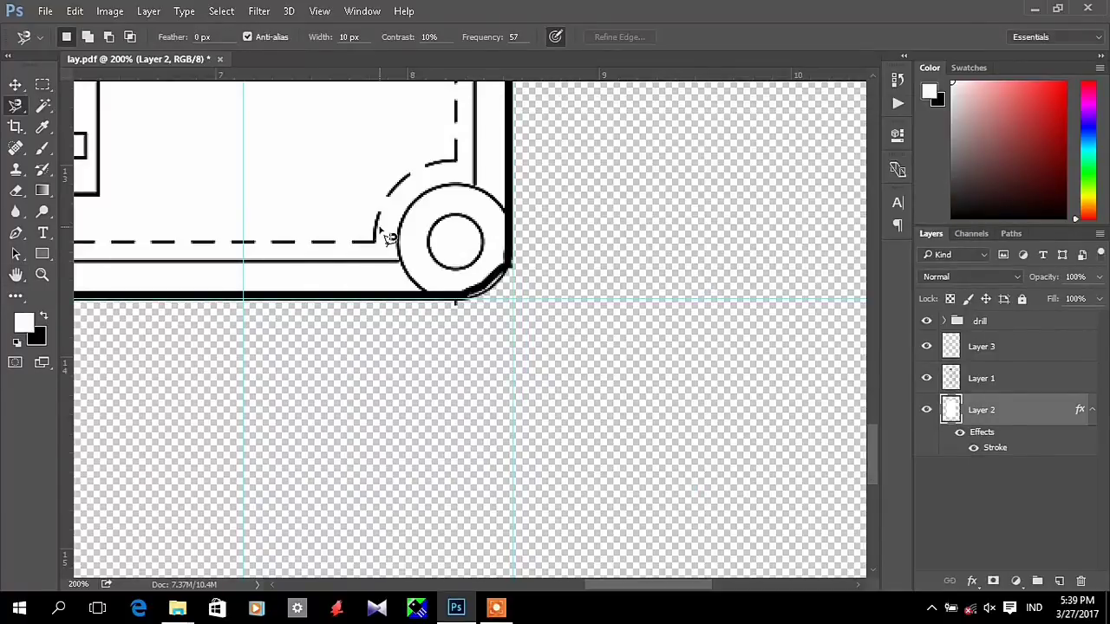
Repaint the top-right corner arc in black and erase stray marks
click(42, 149)
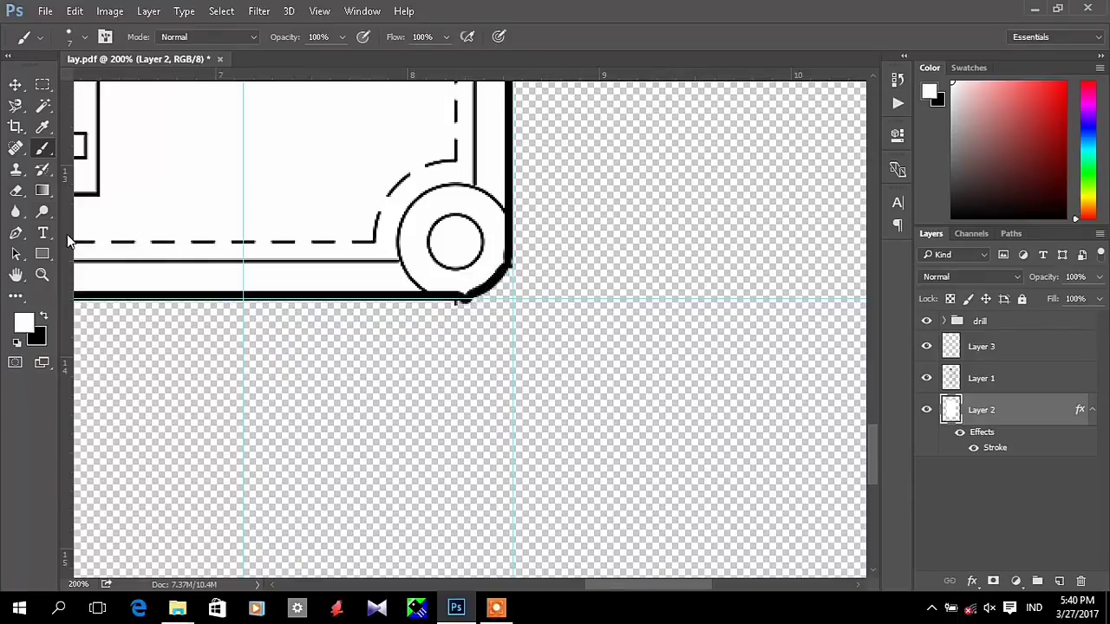
click(15, 190)
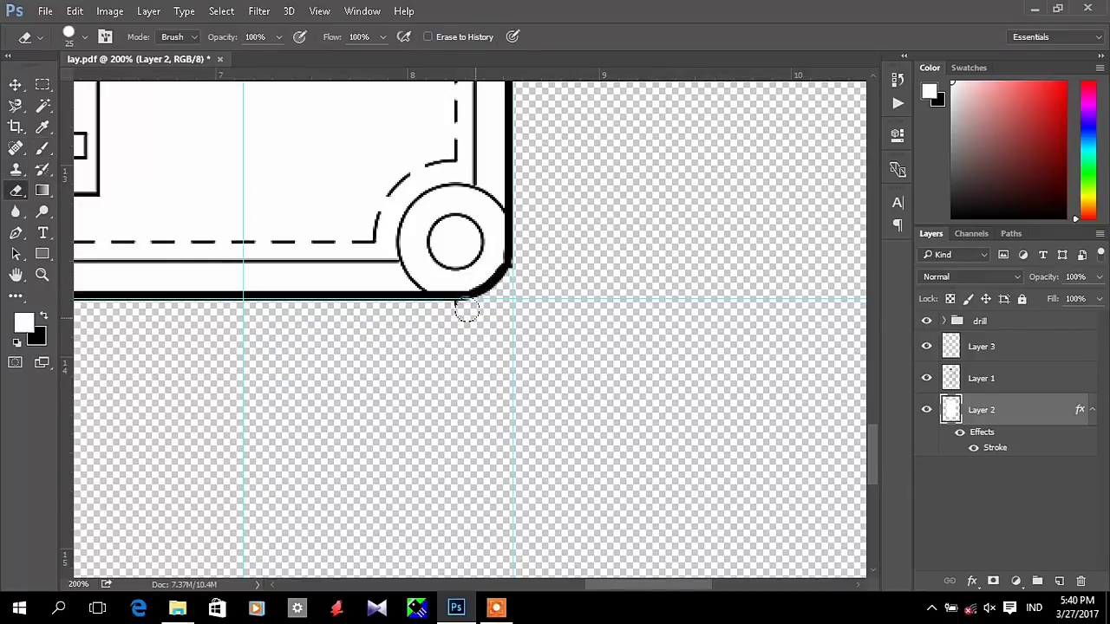
drag(876, 471, 870, 227)
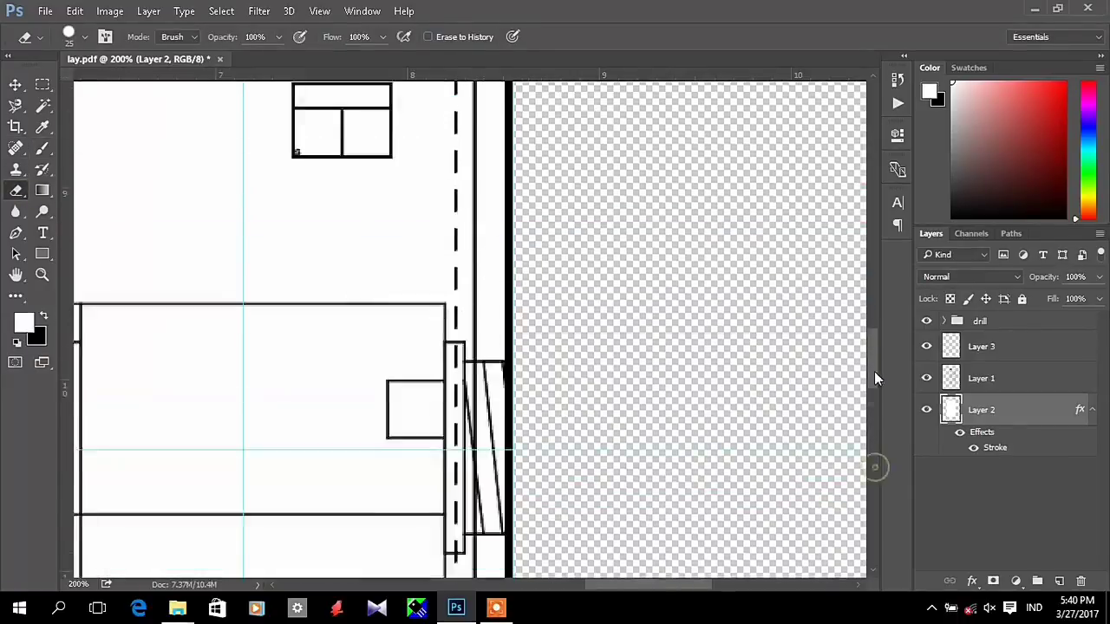
click(41, 149)
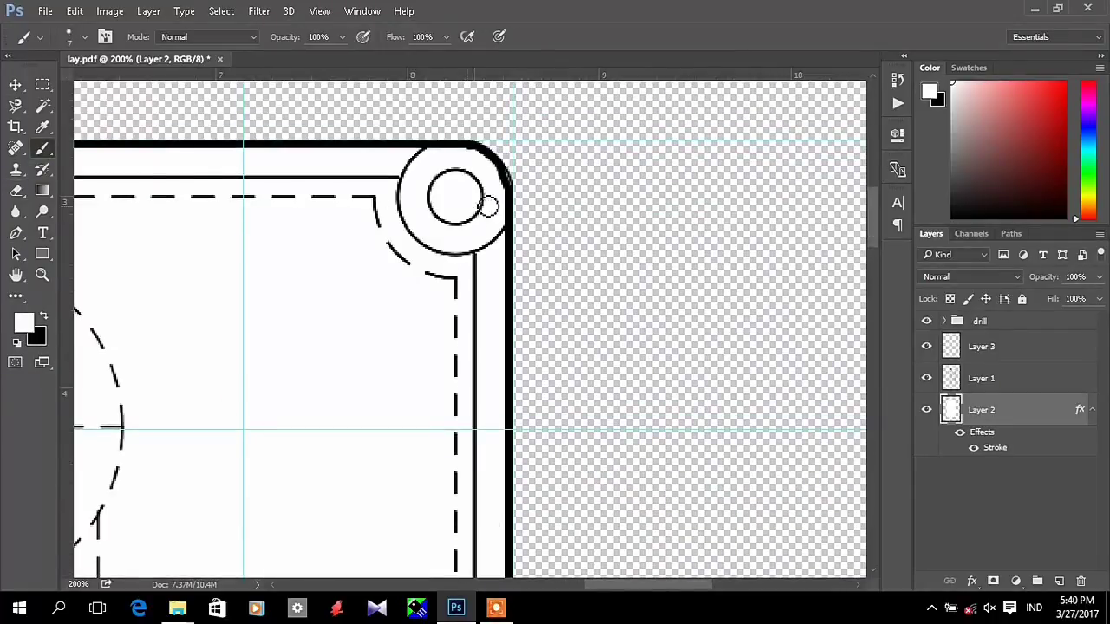
drag(499, 176, 511, 195)
drag(598, 589, 460, 586)
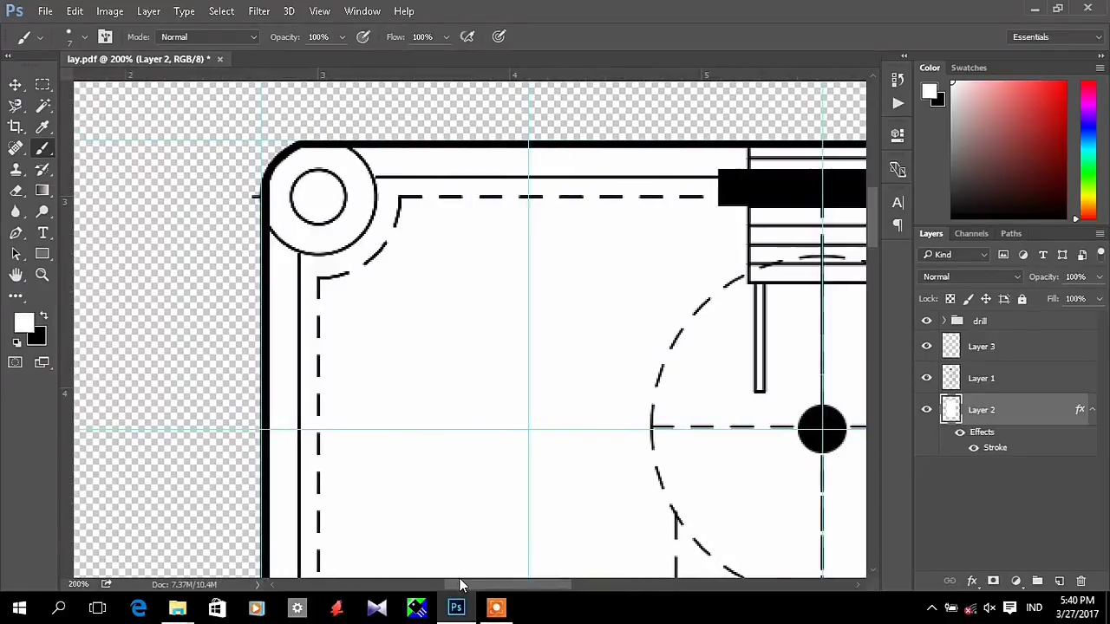
drag(874, 221, 872, 468)
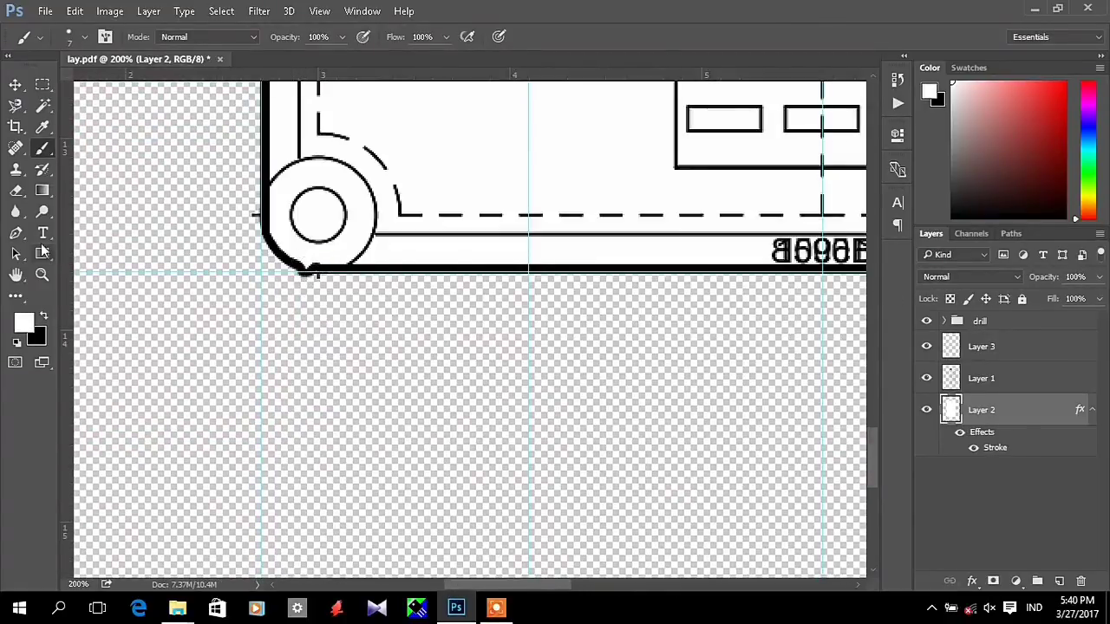
click(15, 191)
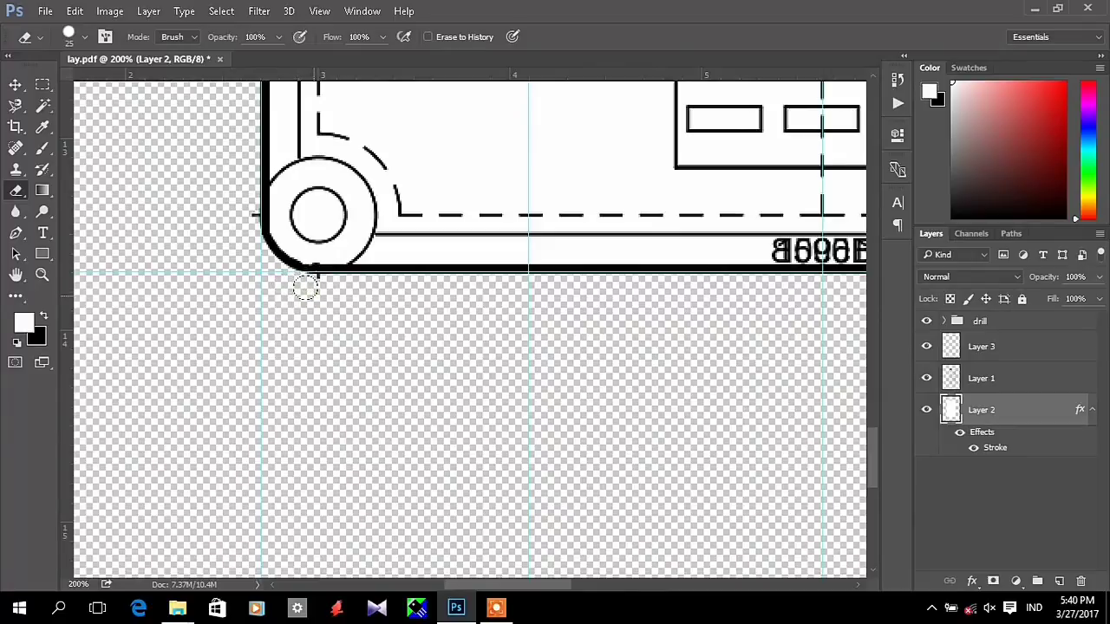
Confirm Layer 2's stroke as 10 px black inside and check Layer 1's contents
key(ctrl+minus)
key(ctrl+minus)
key(ctrl+minus)
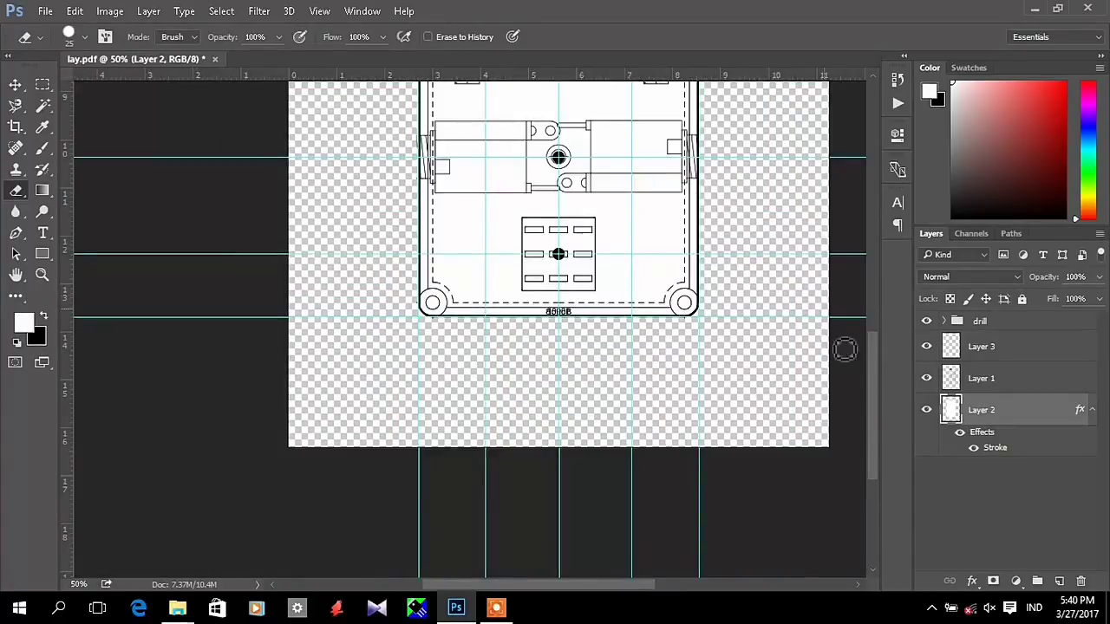
drag(870, 384, 872, 347)
double_click(996, 448)
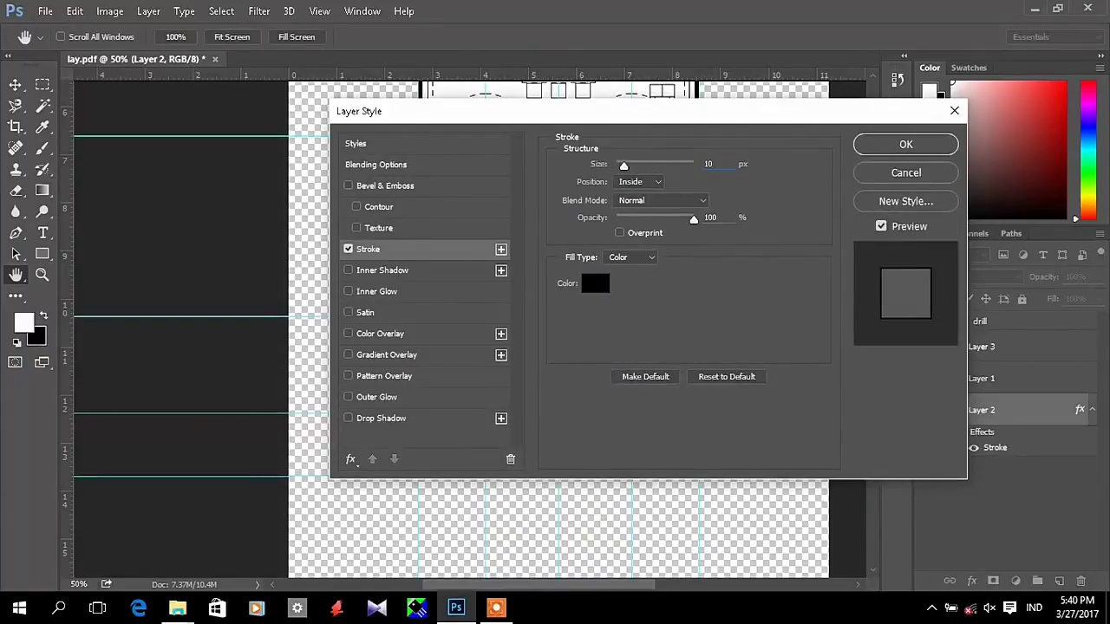
click(905, 144)
drag(868, 331, 875, 292)
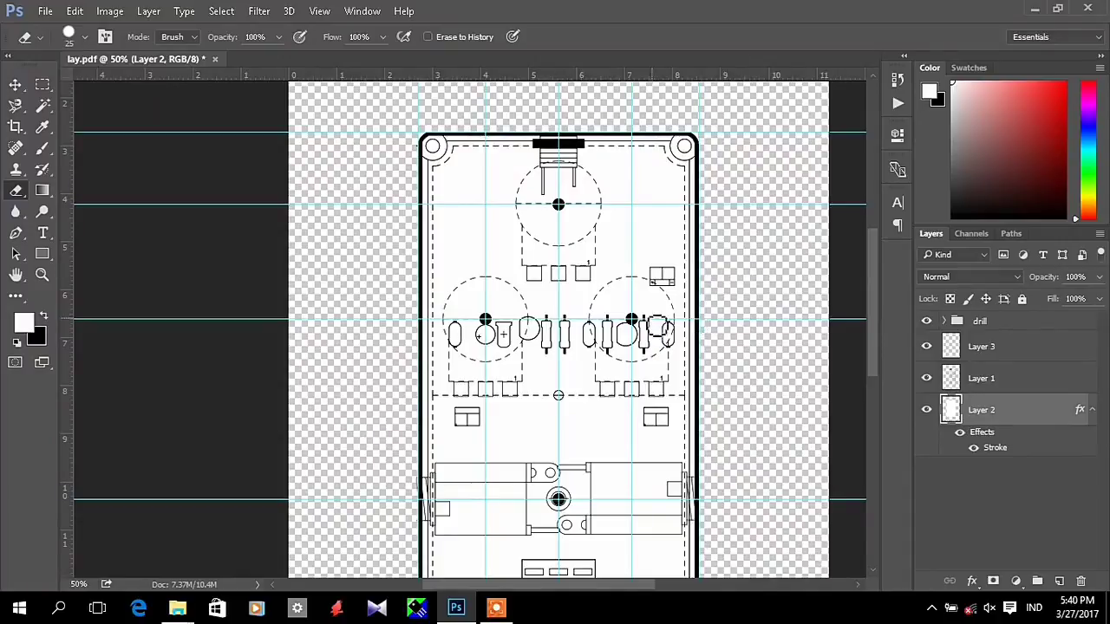
click(927, 379)
click(928, 378)
drag(872, 283, 874, 312)
Import page 3 of pedal_vectorpack.pdf, the knob sheet, into Photoshop from the desktop
key(v)
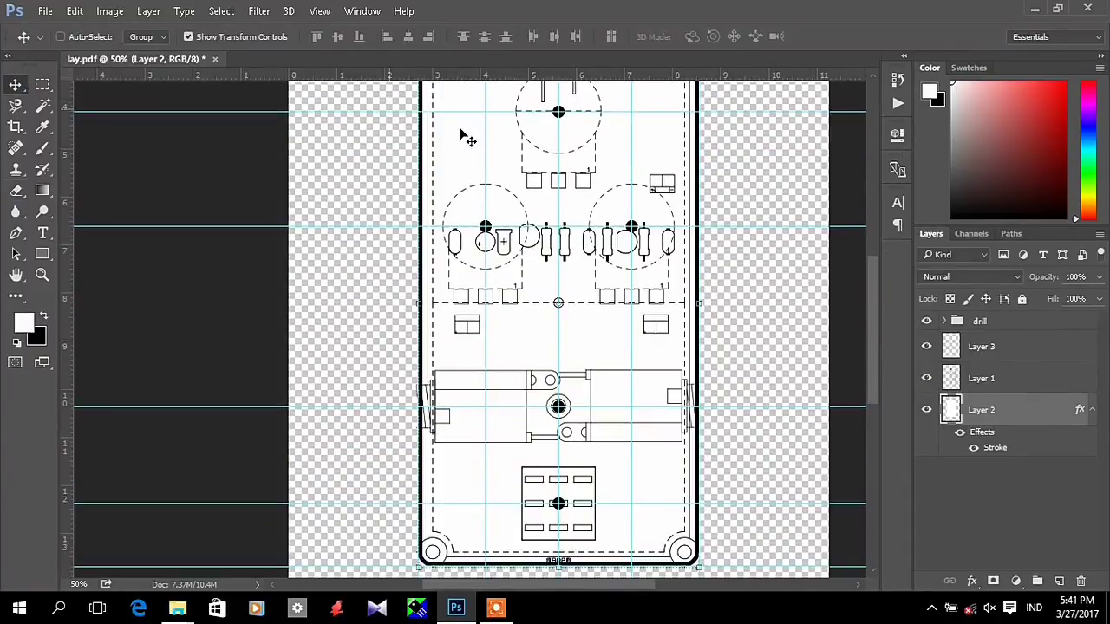
right_click(579, 613)
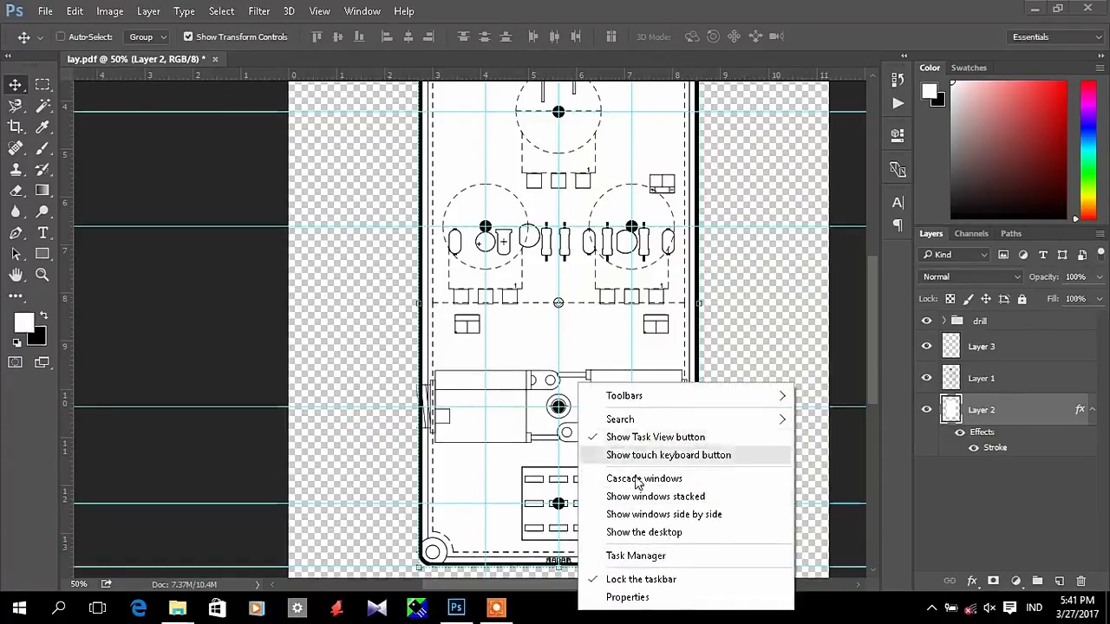
click(637, 532)
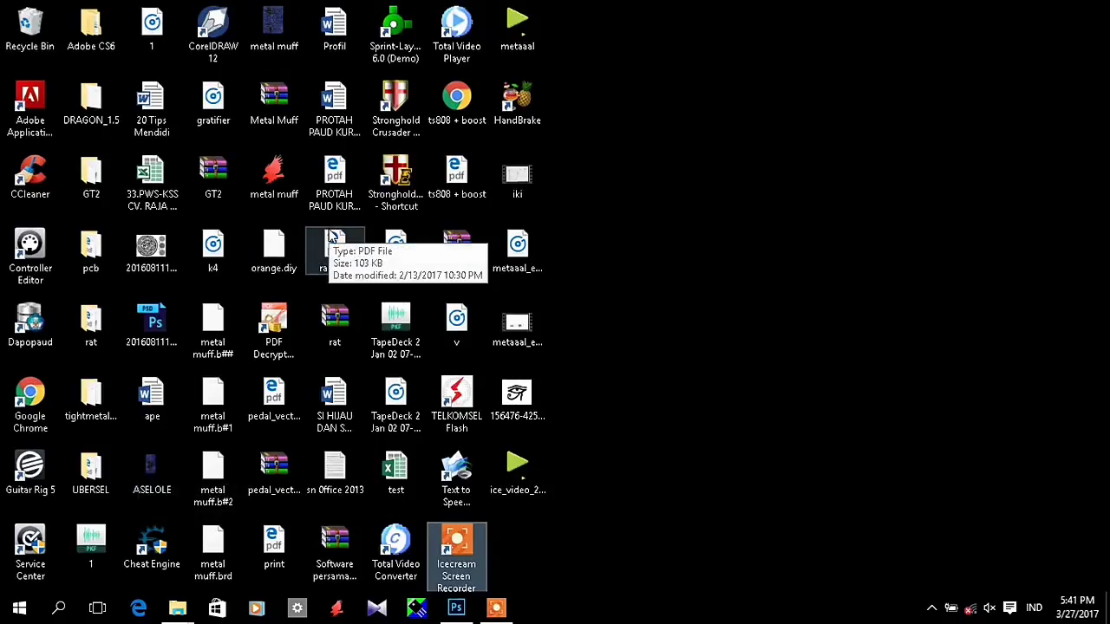
click(282, 390)
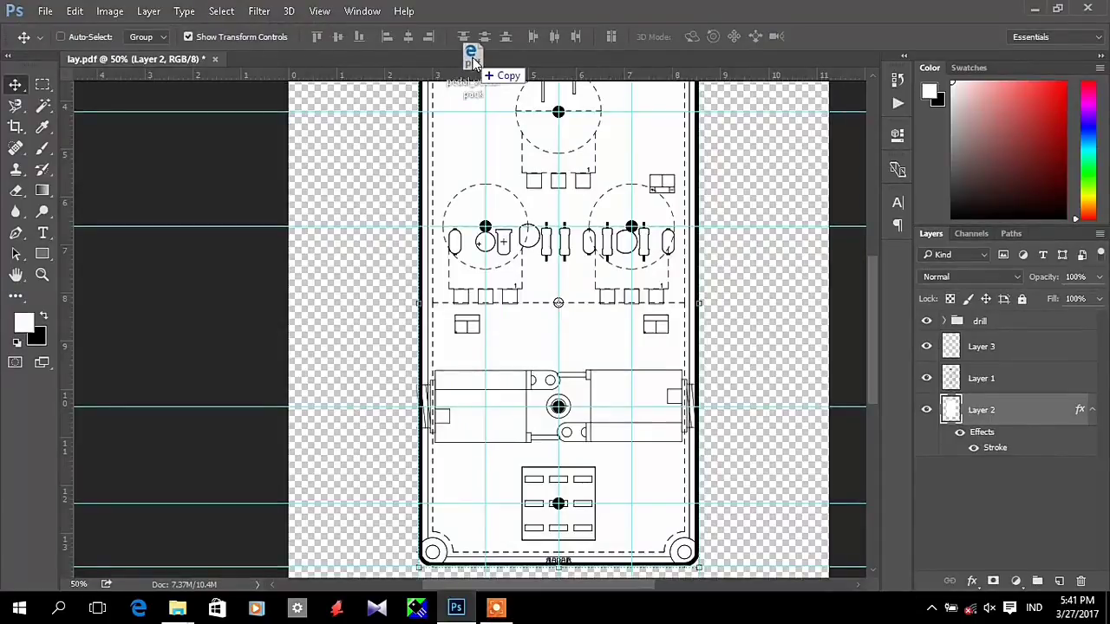
drag(323, 443, 472, 63)
click(448, 165)
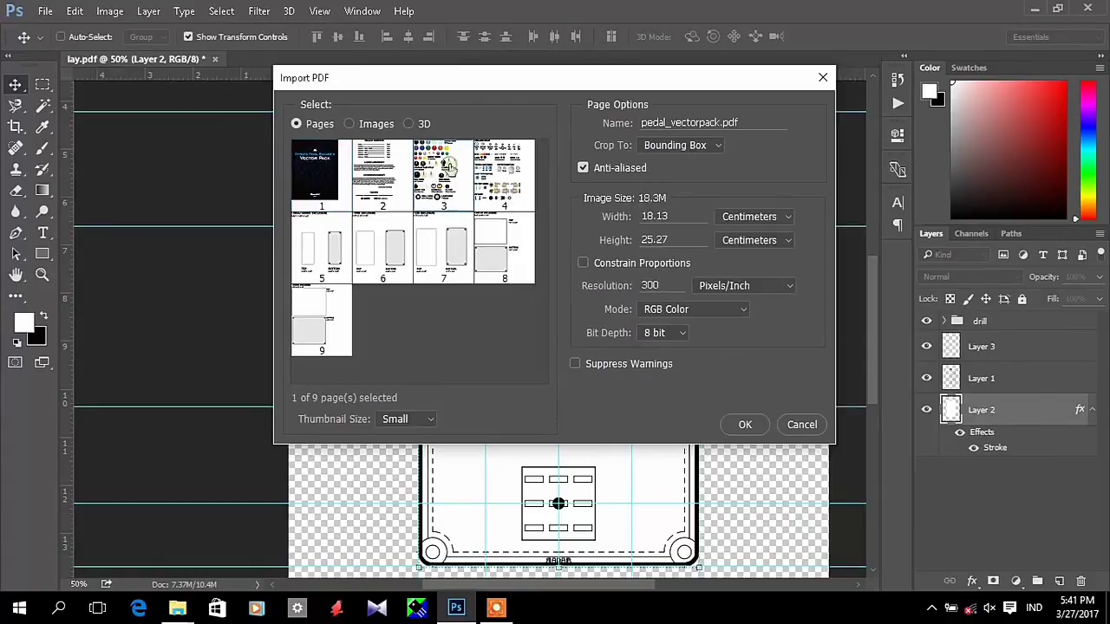
click(745, 424)
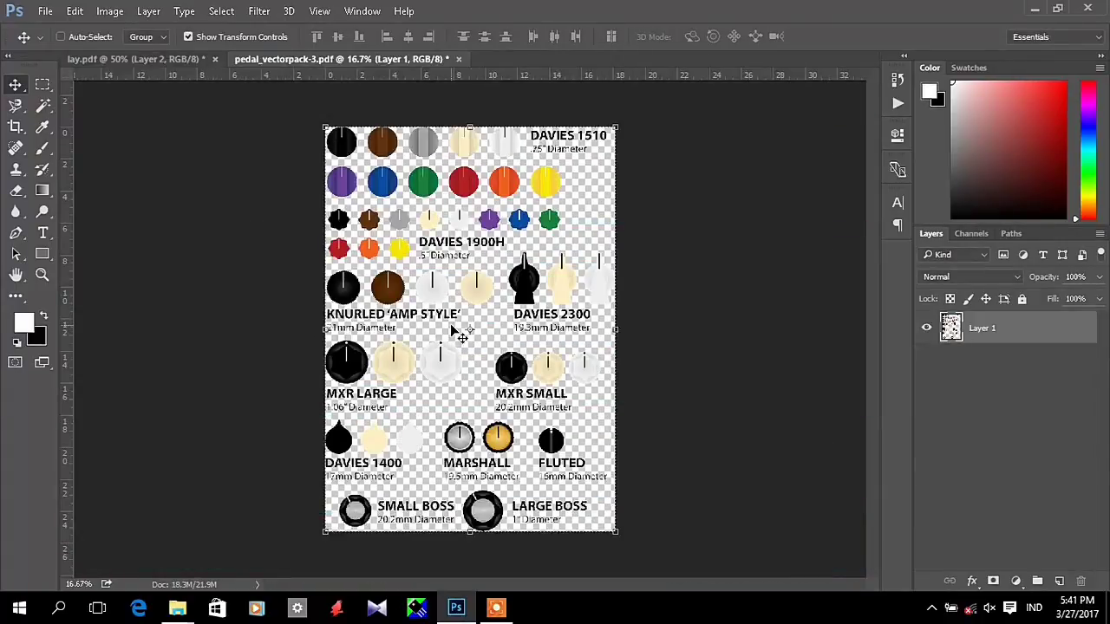
key(ctrl+plus)
key(ctrl+plus)
key(ctrl+plus)
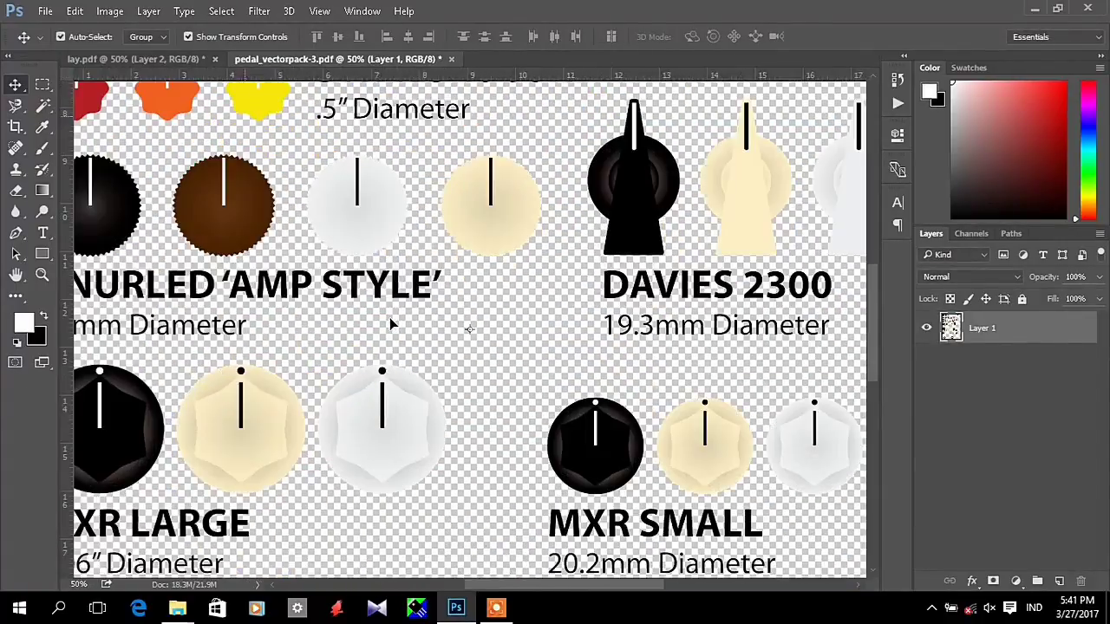
Select the black MXR Small knob with an elliptical marquee and copy it into the layout
right_click(45, 89)
click(130, 94)
drag(543, 387, 649, 501)
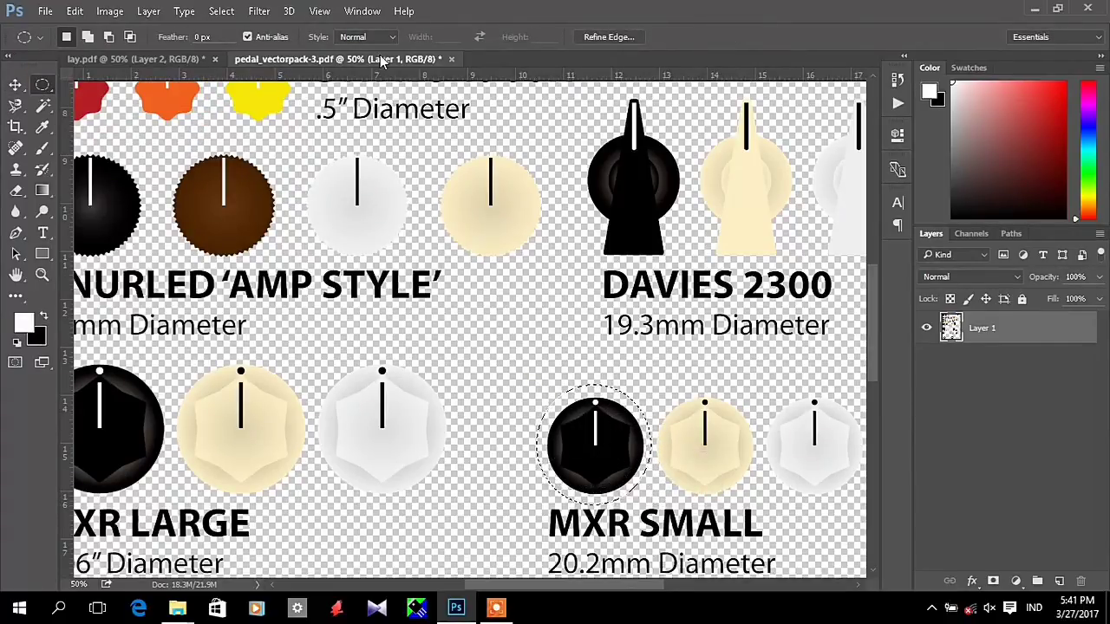
drag(381, 59, 502, 130)
key(v)
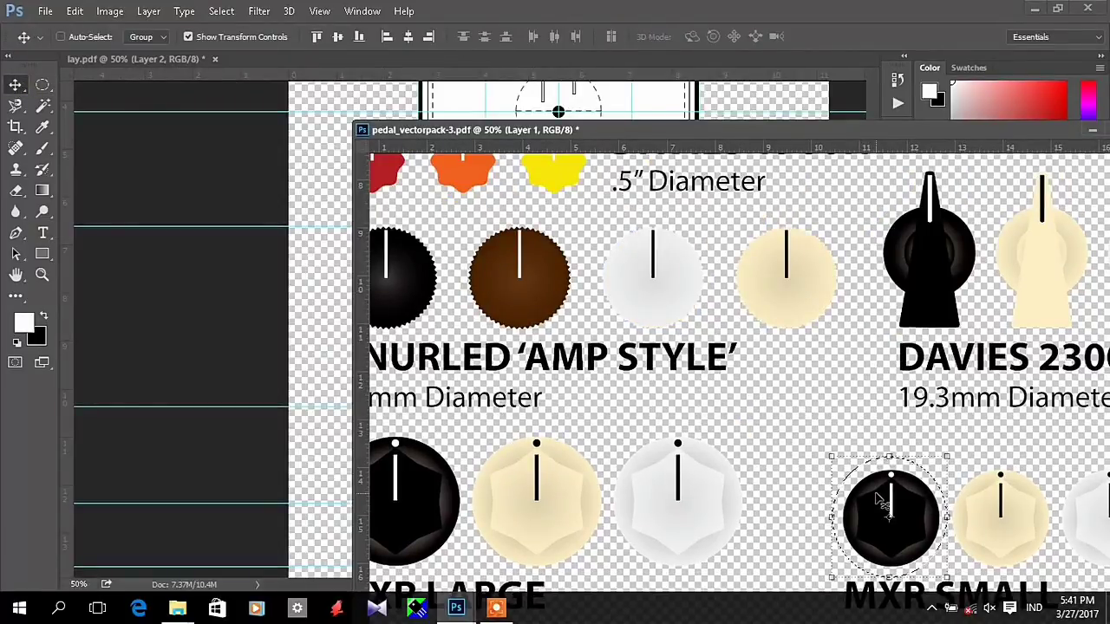
drag(880, 501, 319, 259)
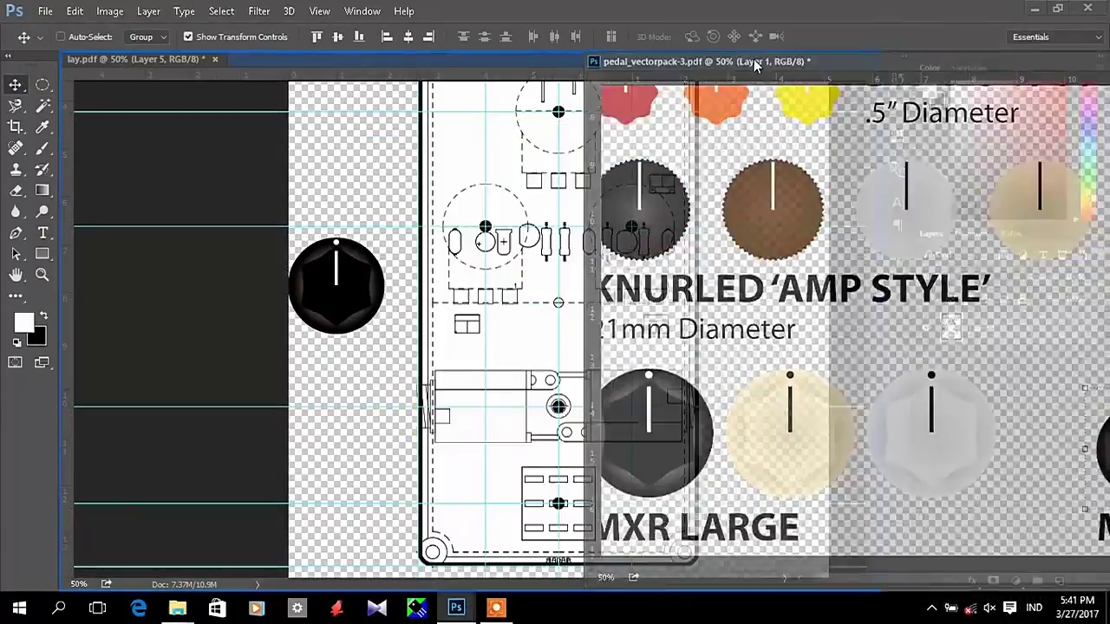
drag(516, 135, 759, 61)
Create a layer group named knob and put Layer 5 into it
click(130, 59)
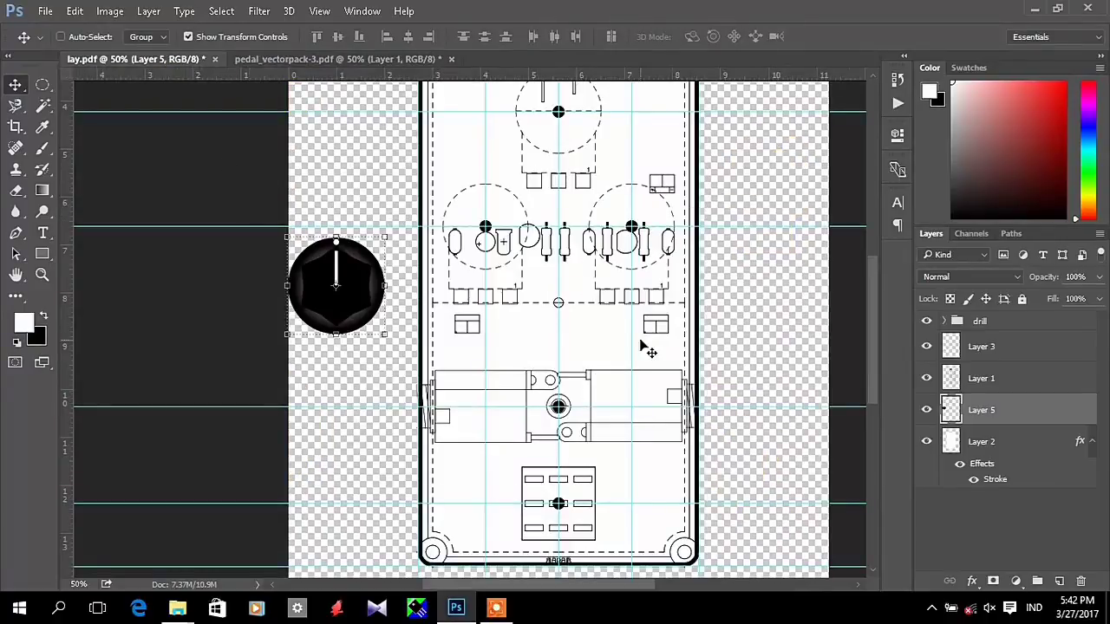
drag(965, 406, 968, 315)
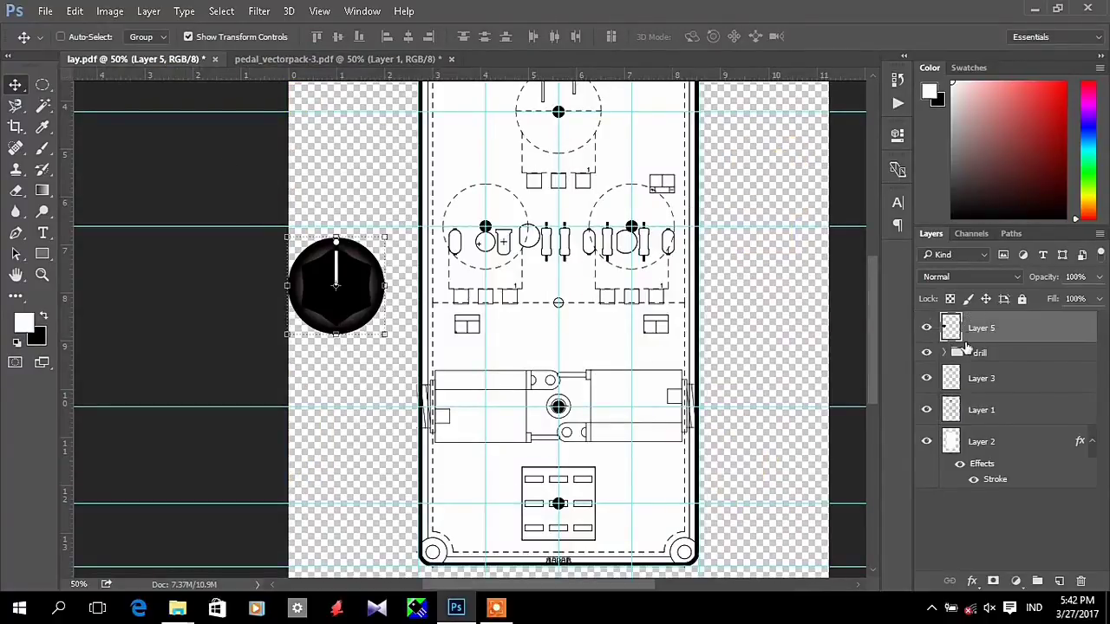
click(1040, 582)
text(kno)
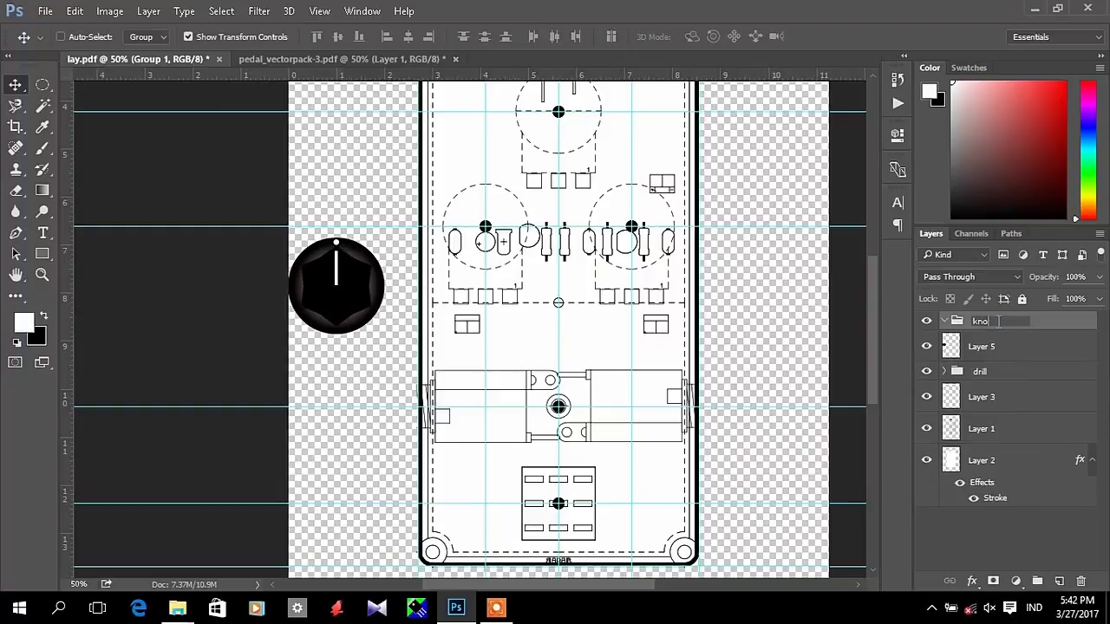
text(b)
key(Return)
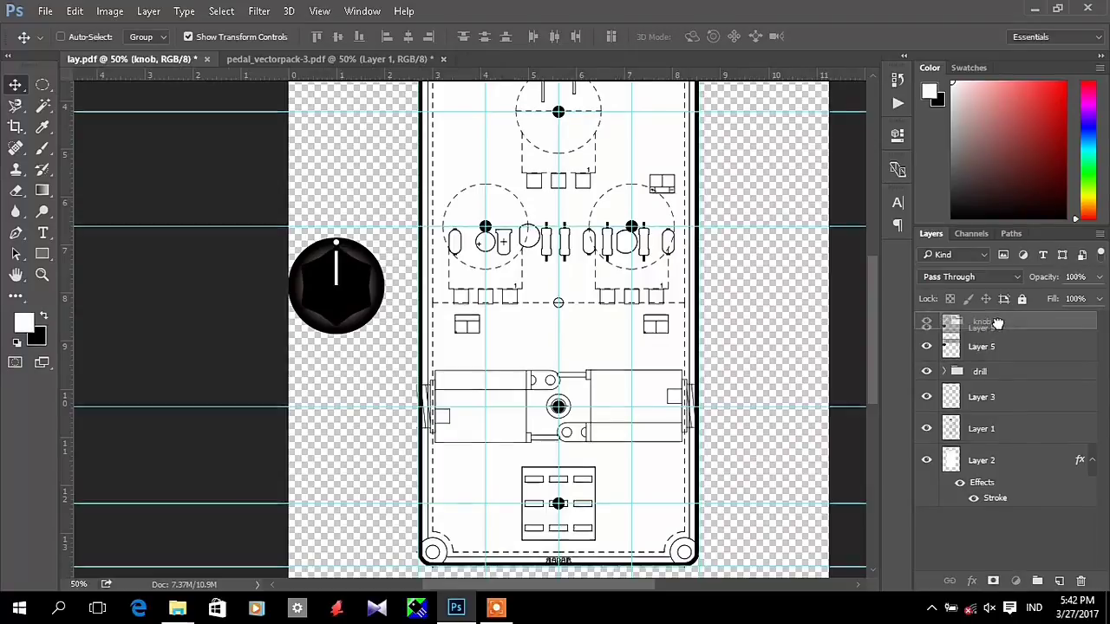
drag(978, 346, 980, 323)
Place the knob and two copies over the left, right and top-centre pot circles
drag(333, 305, 484, 250)
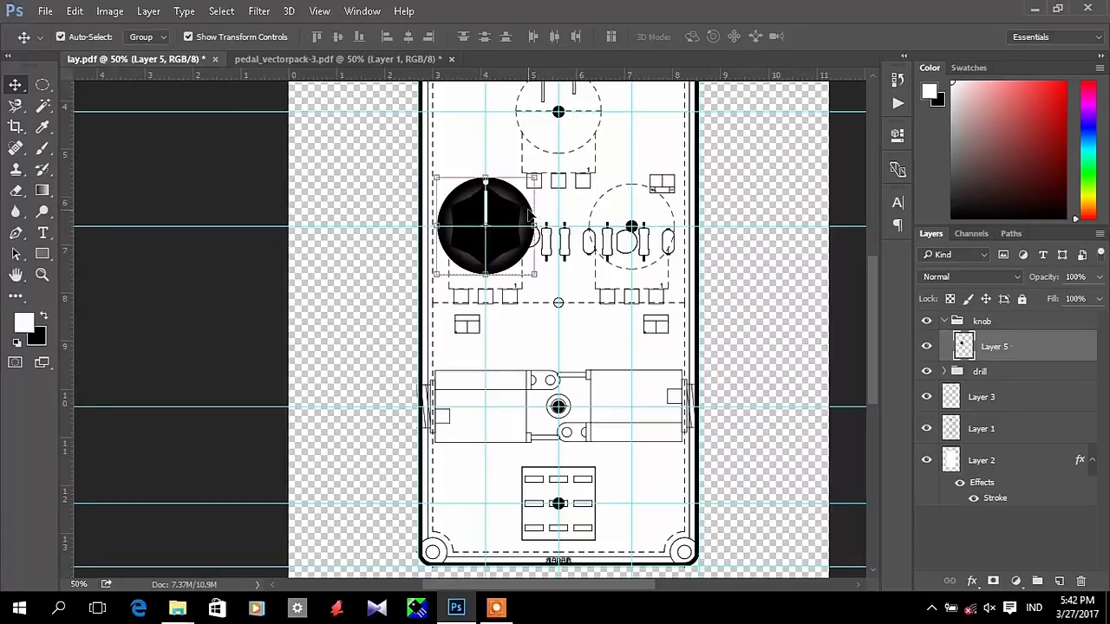
alt+drag(512, 244, 661, 246)
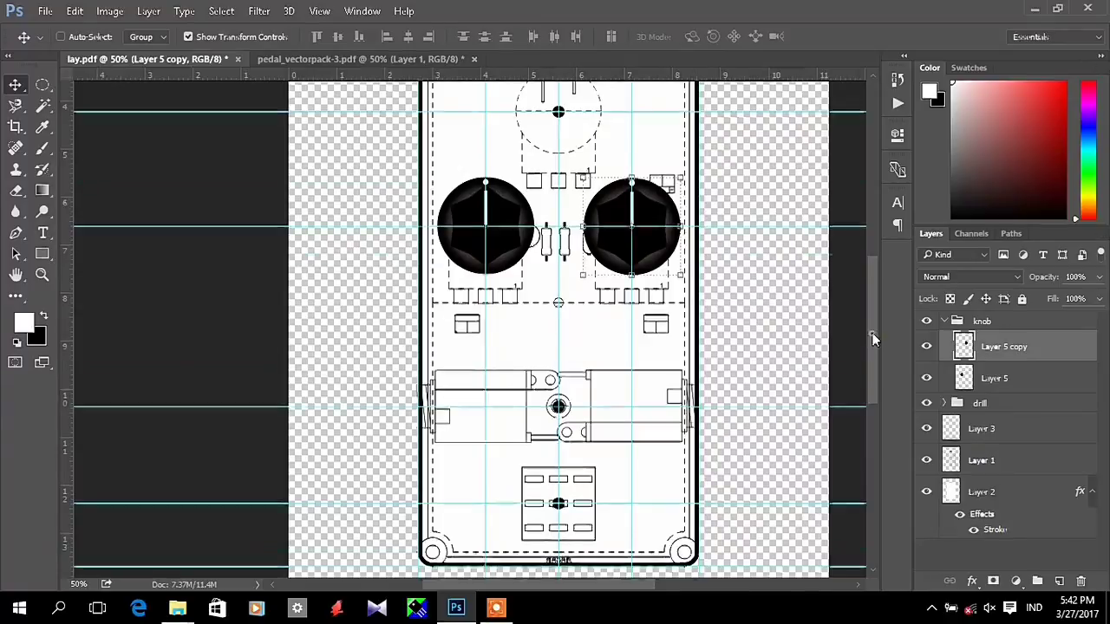
drag(871, 332, 872, 291)
key(ctrl+j)
drag(661, 402, 593, 286)
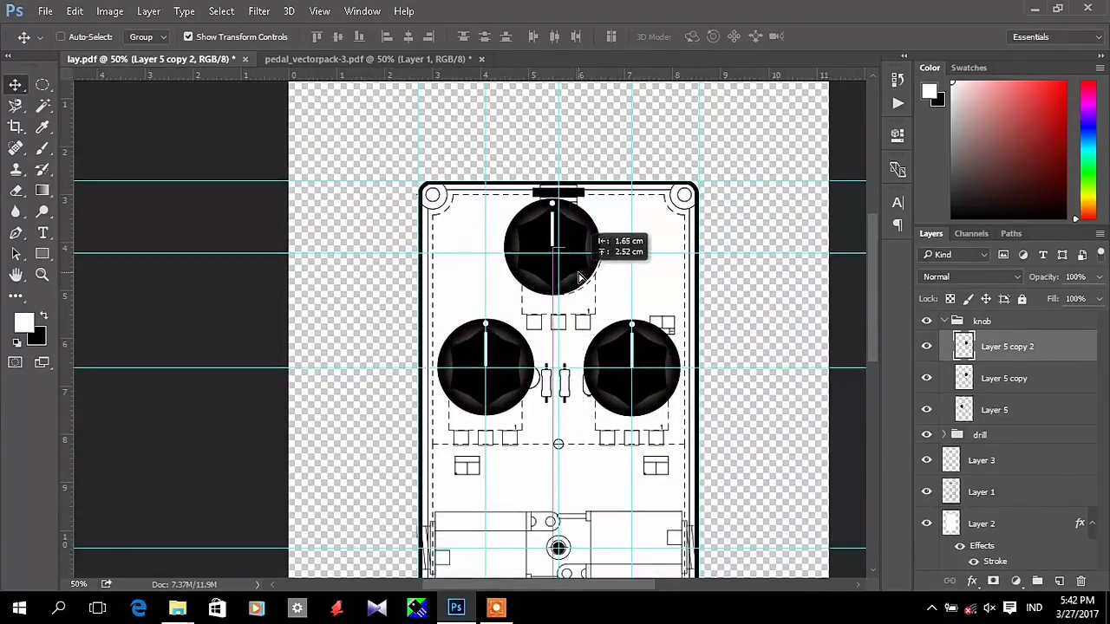
key(Right)
key(Right)
key(Down)
key(Down)
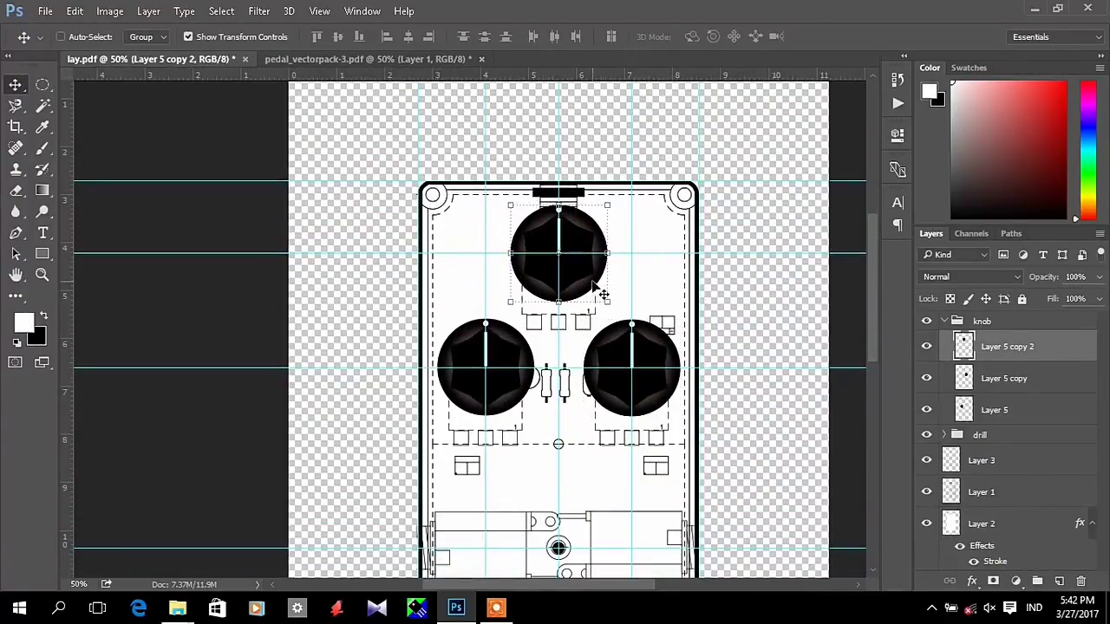
click(944, 321)
key(ctrl+Tab)
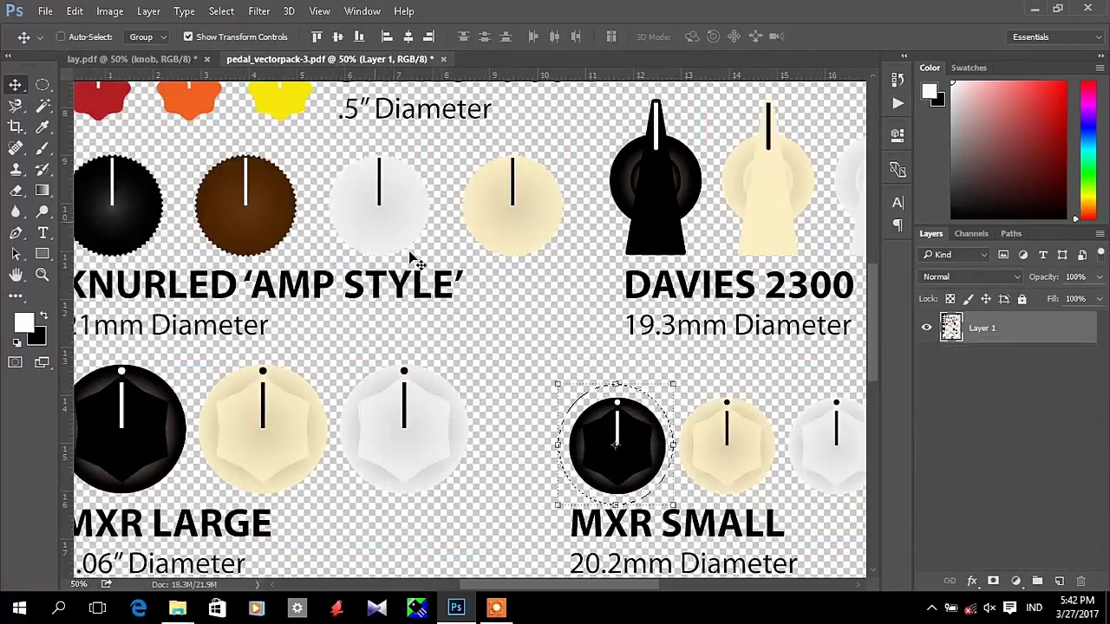
Close the knob sheet document and answer its save prompt
scroll(404, 304, down, 1)
scroll(409, 312, down, 1)
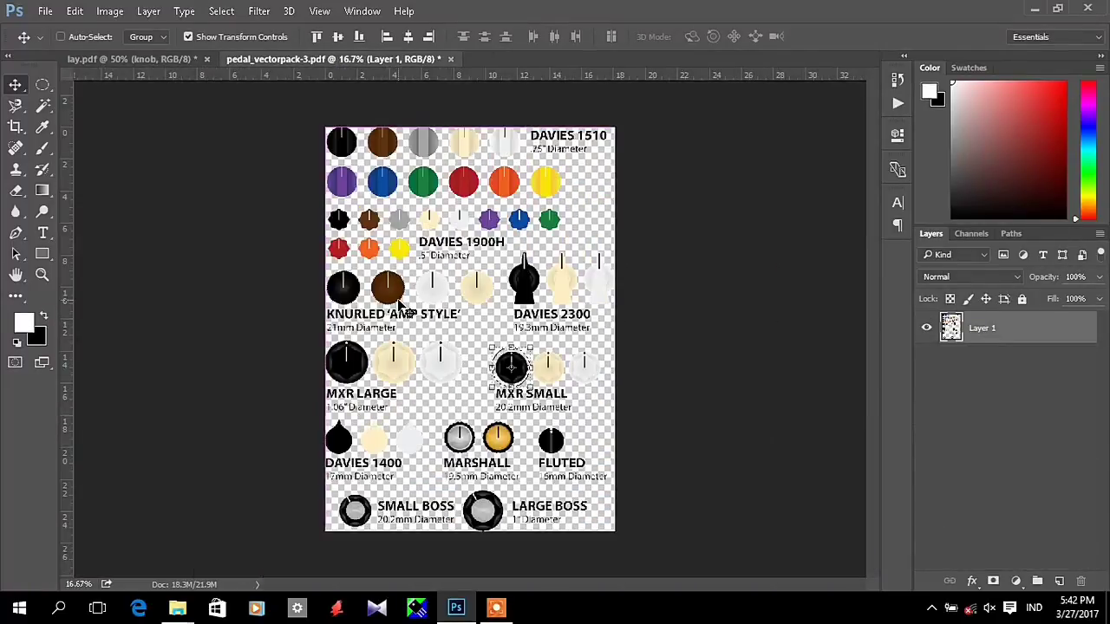
click(449, 59)
click(557, 243)
Import page 4 of pedal_vectorpack.pdf, the hardware parts sheet, into Photoshop
right_click(576, 612)
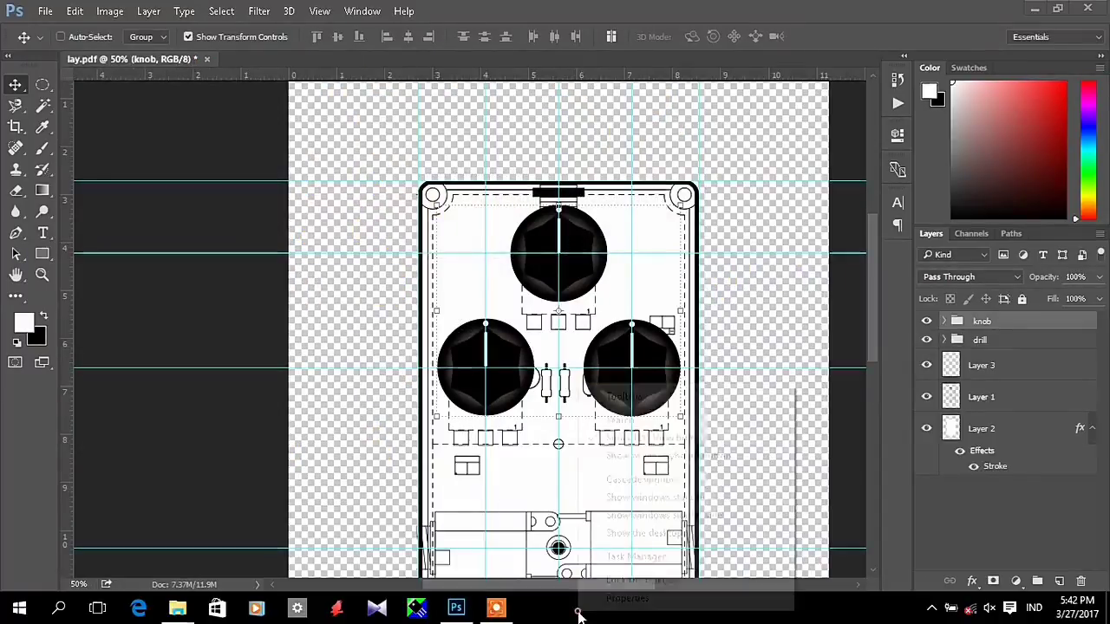
click(630, 534)
mouse_move(273, 416)
mouse_down()
mouse_move(468, 153)
mouse_move(475, 62)
mouse_up()
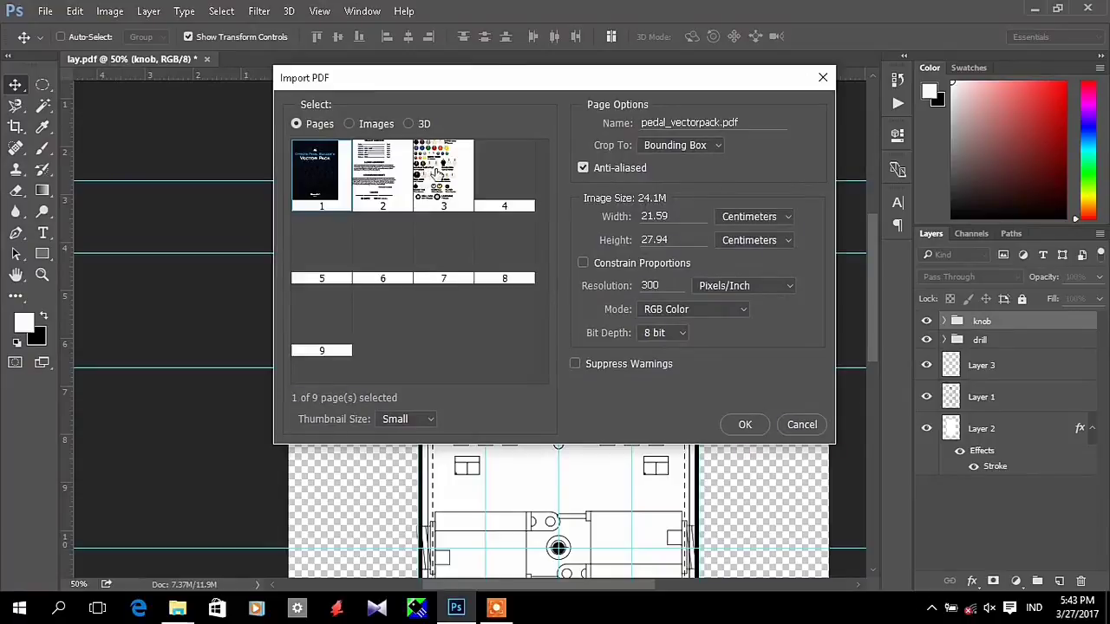
click(501, 171)
click(745, 424)
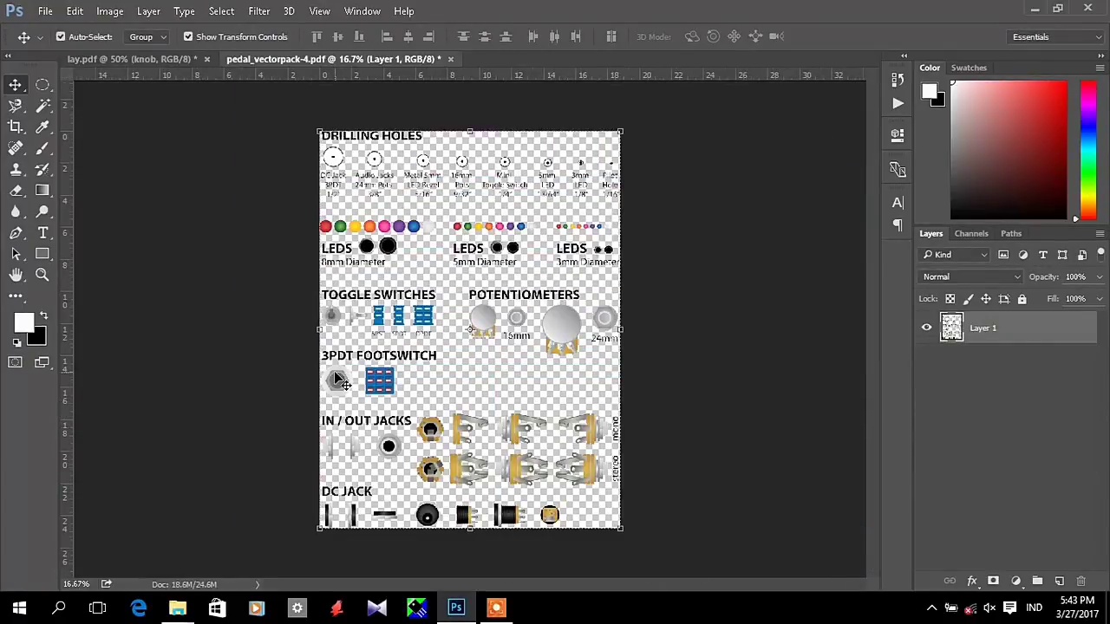
key(ctrl+plus)
Select the small black 5mm LED with an ellipse and copy it into the layout
drag(872, 300, 874, 275)
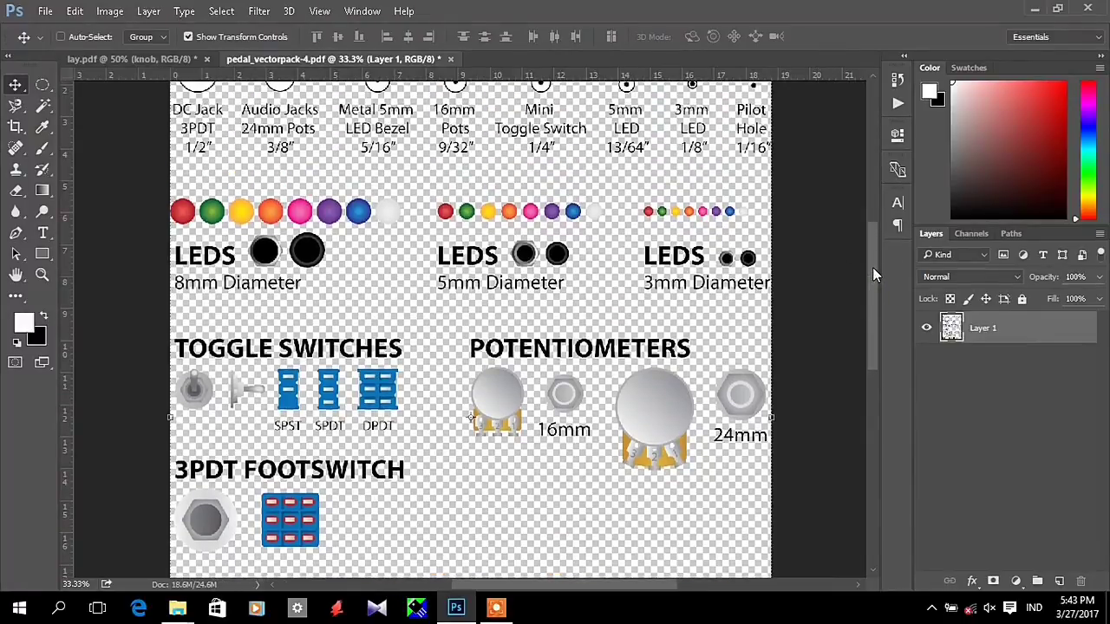
click(42, 85)
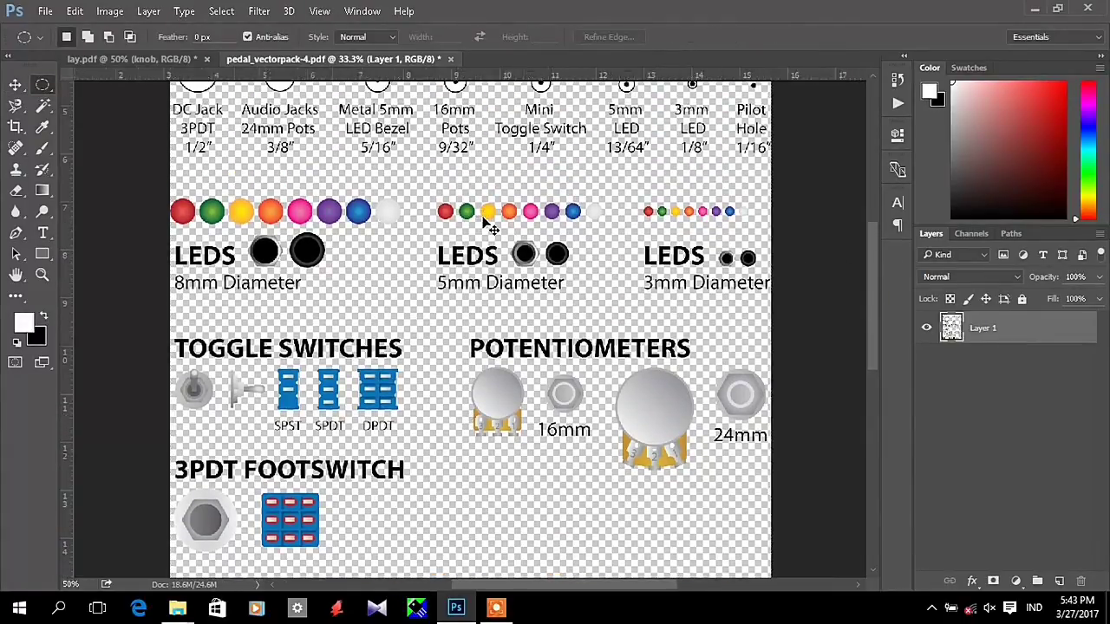
key(ctrl+plus)
drag(524, 184, 575, 246)
drag(362, 65, 549, 142)
key(v)
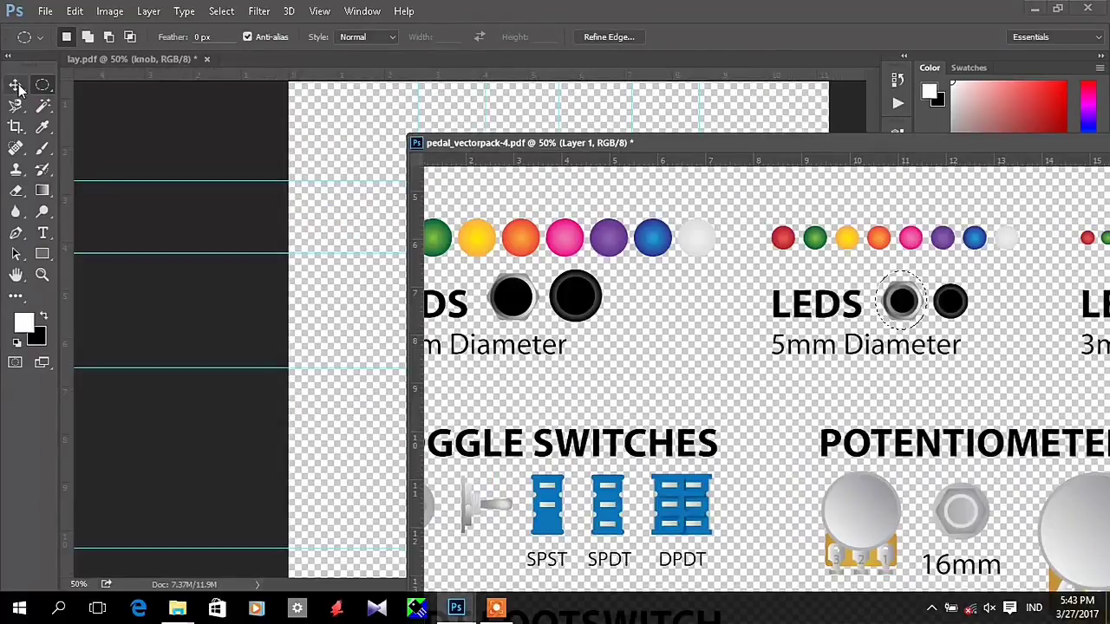
drag(919, 295, 386, 308)
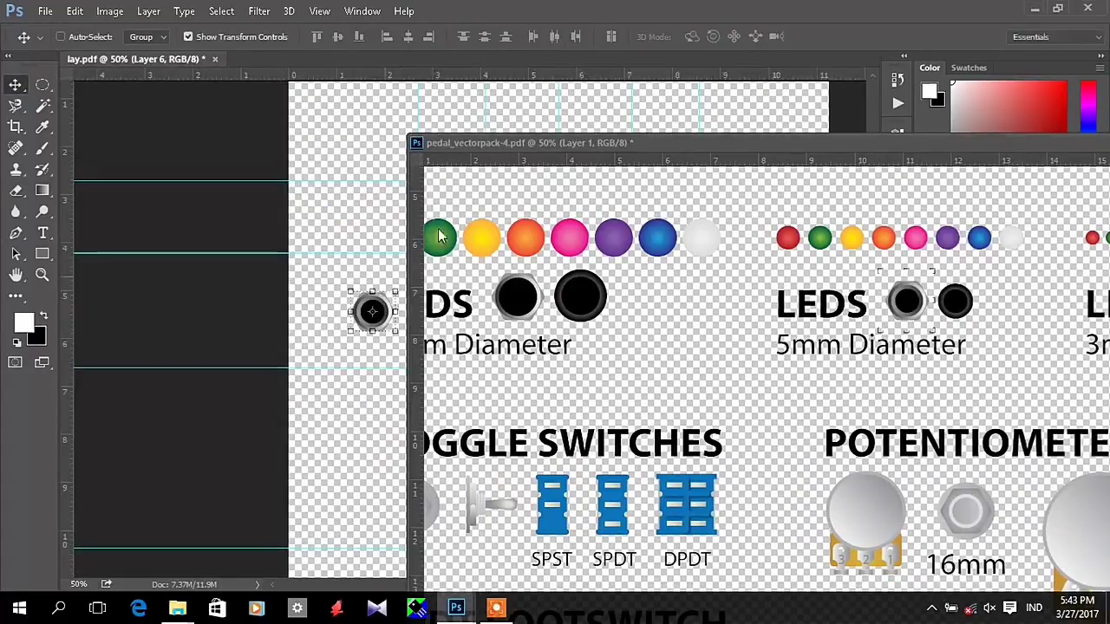
drag(520, 142, 499, 62)
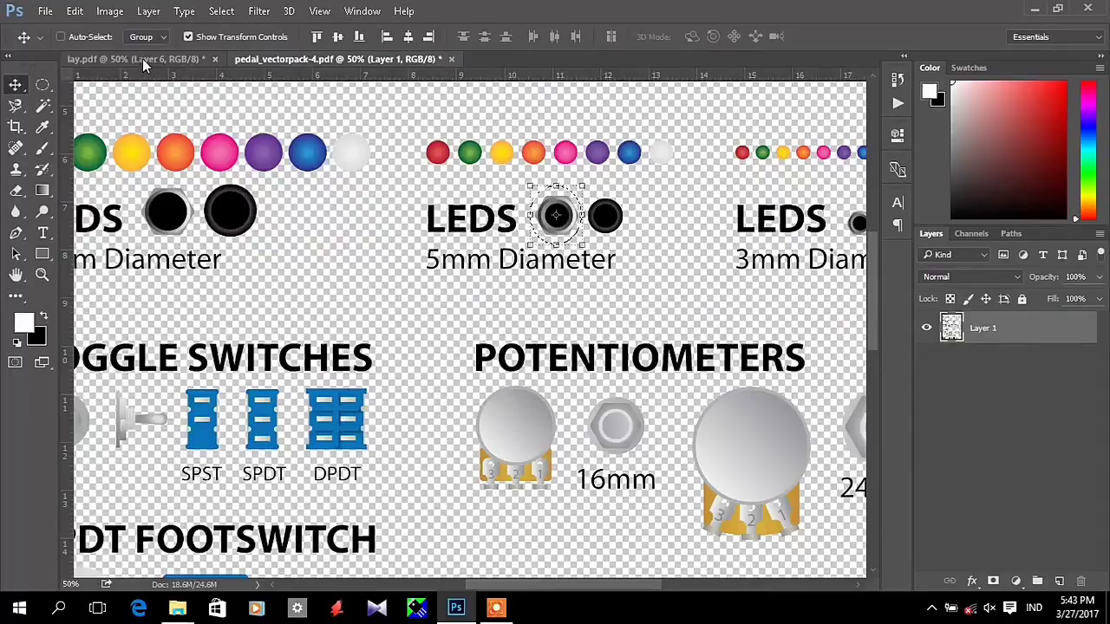
Name the LED layer led and move it onto the lower switch section
click(142, 59)
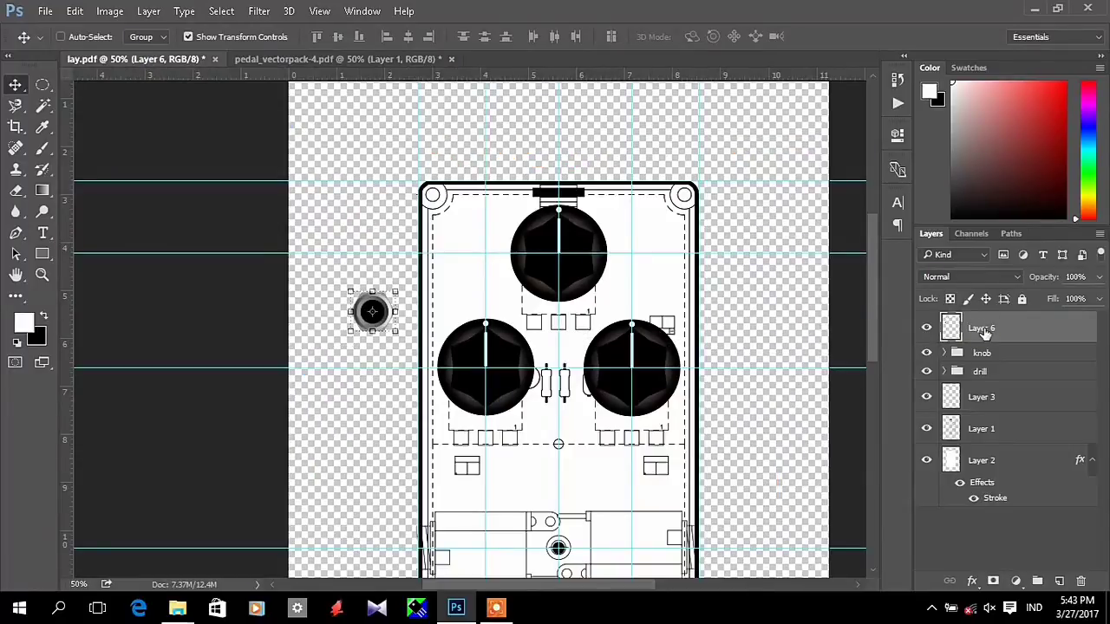
text(led)
key(Return)
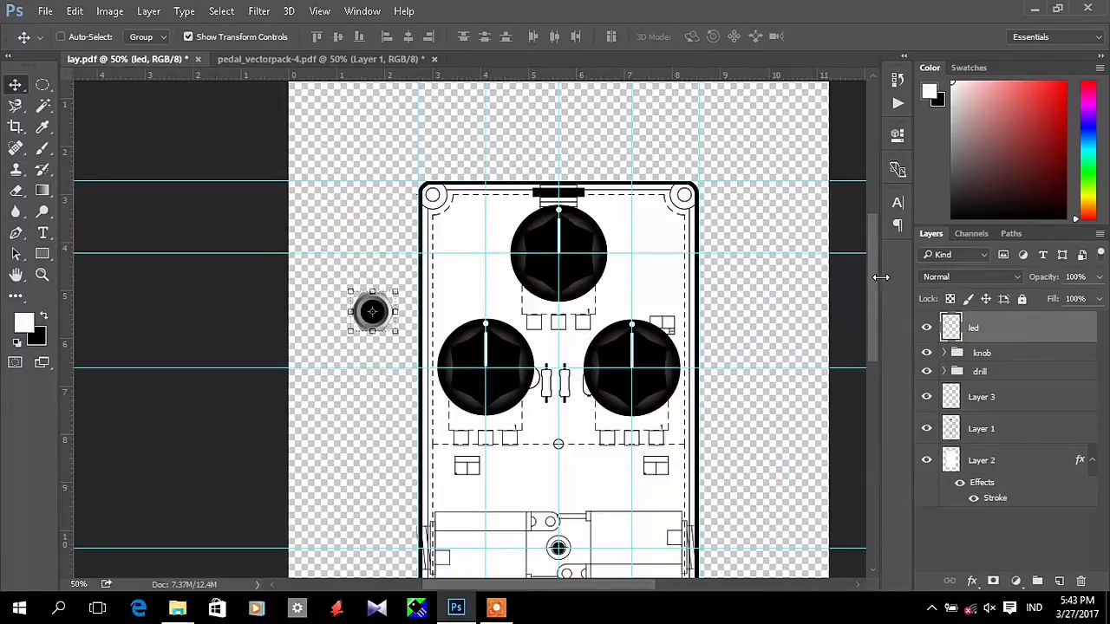
scroll(872, 277, down, 5)
drag(359, 217, 546, 446)
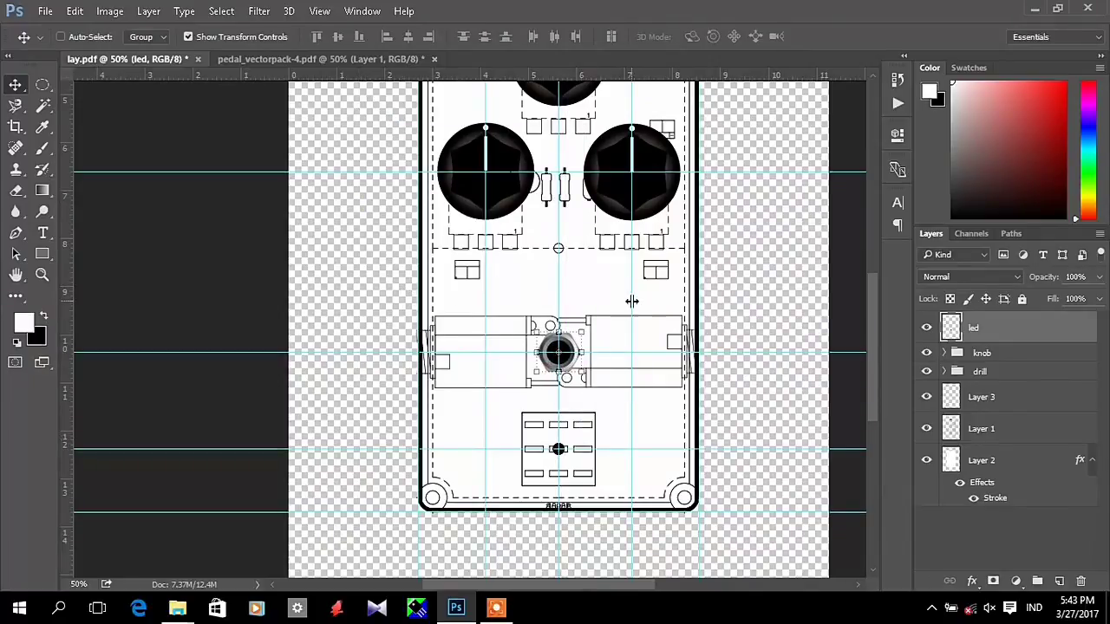
key(ctrl+Tab)
Select the hex 3PDT footswitch nut with an ellipse and copy it into the pedal layout
drag(873, 306, 874, 368)
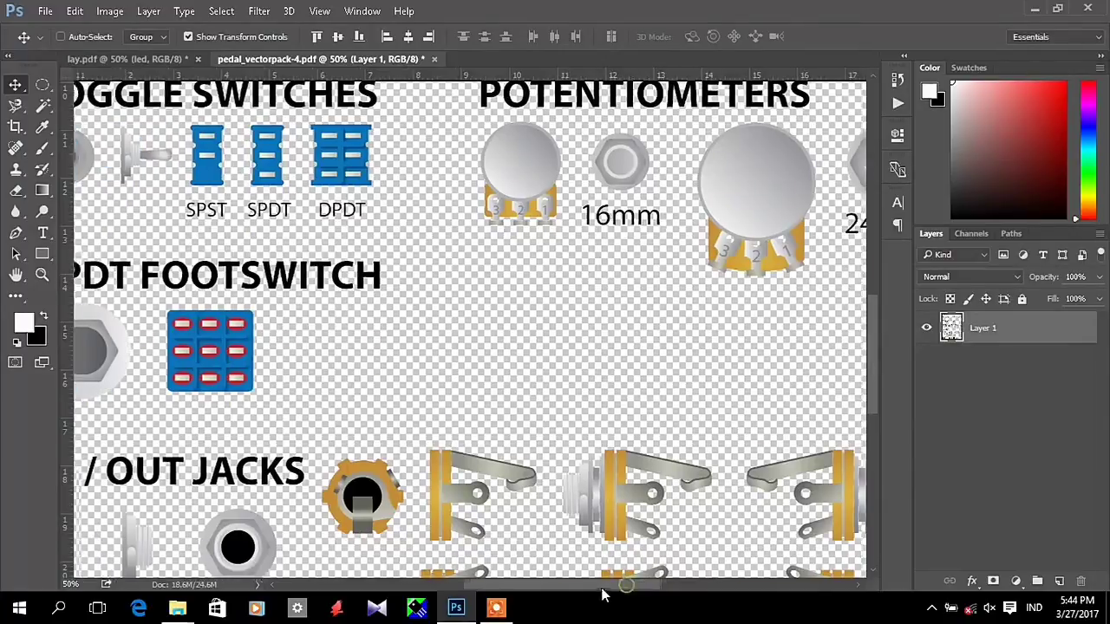
drag(629, 585, 560, 586)
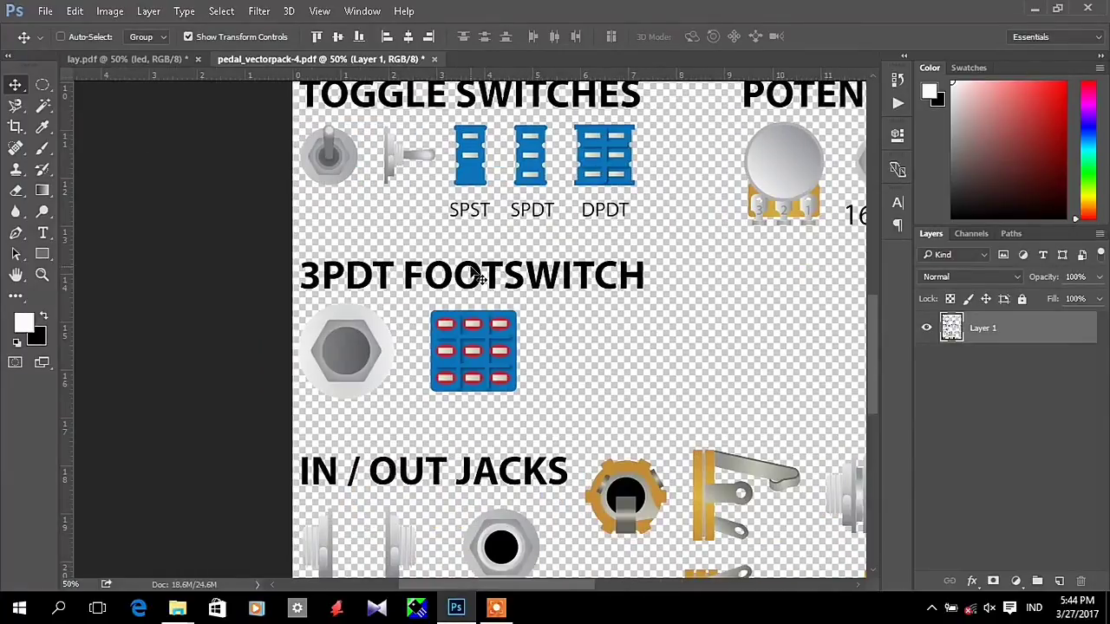
click(43, 83)
drag(289, 298, 405, 419)
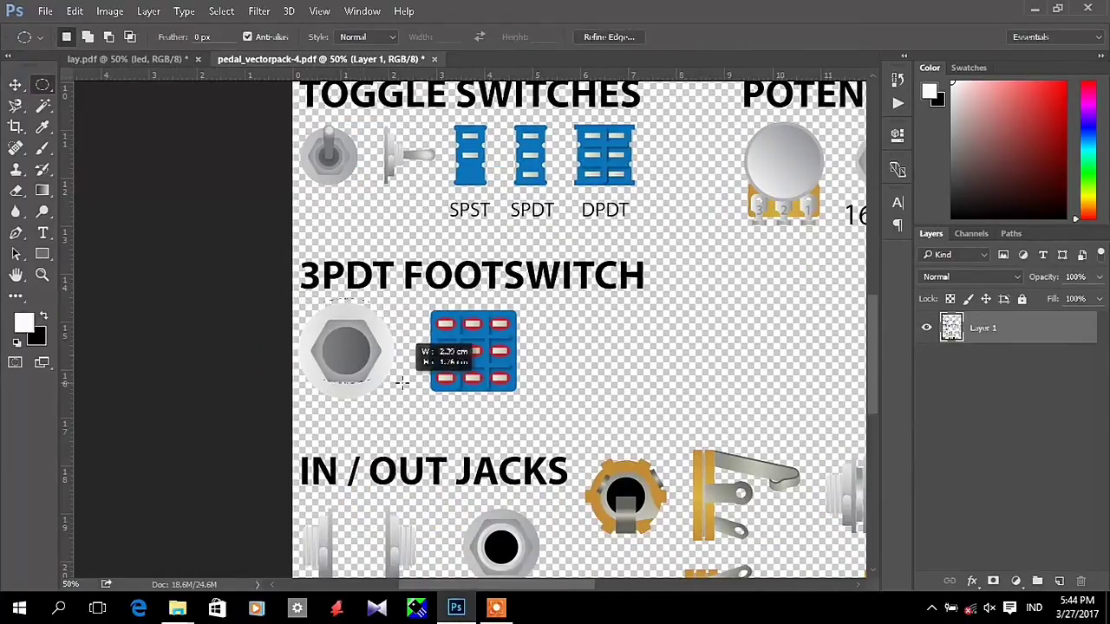
scroll(405, 420, left, 5)
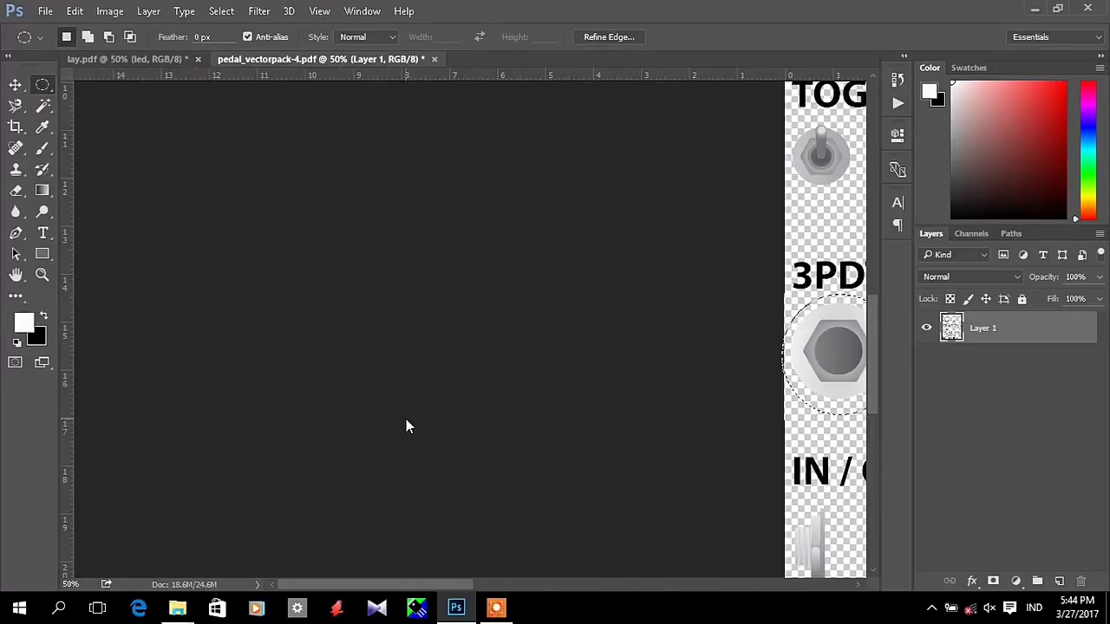
drag(353, 59, 470, 173)
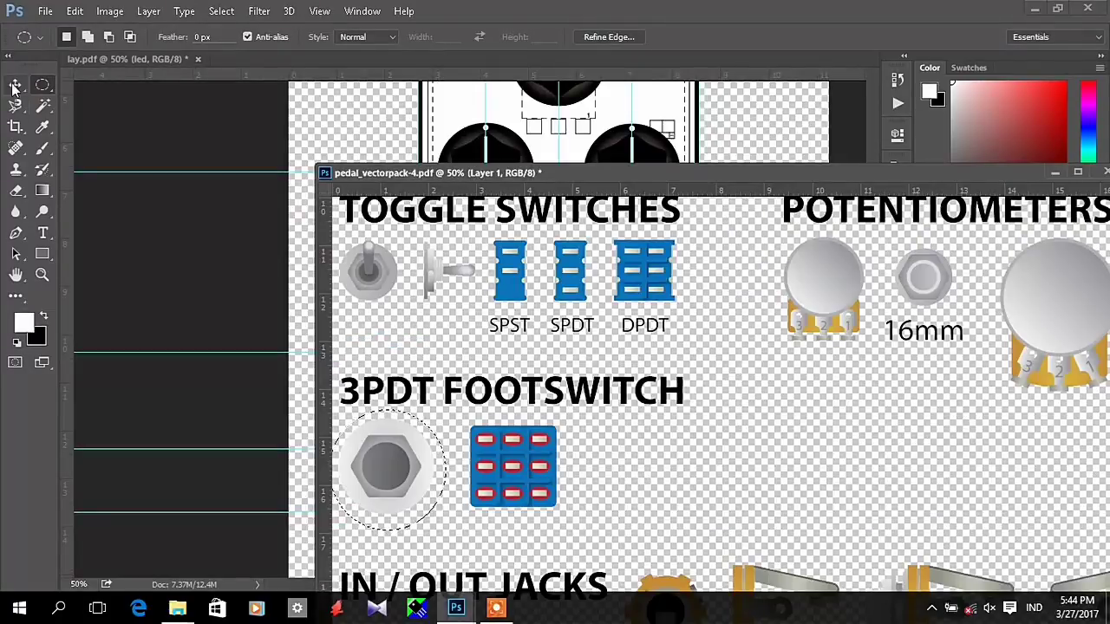
key(v)
drag(381, 464, 283, 357)
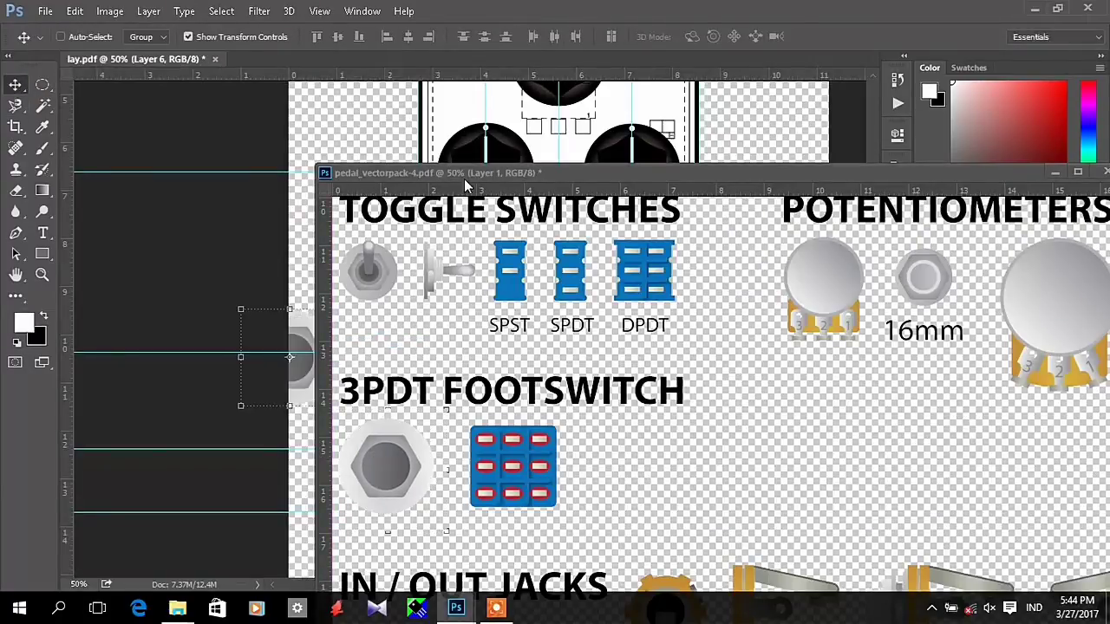
Position the footswitch nut at the pedal's lower centre
drag(463, 181, 462, 70)
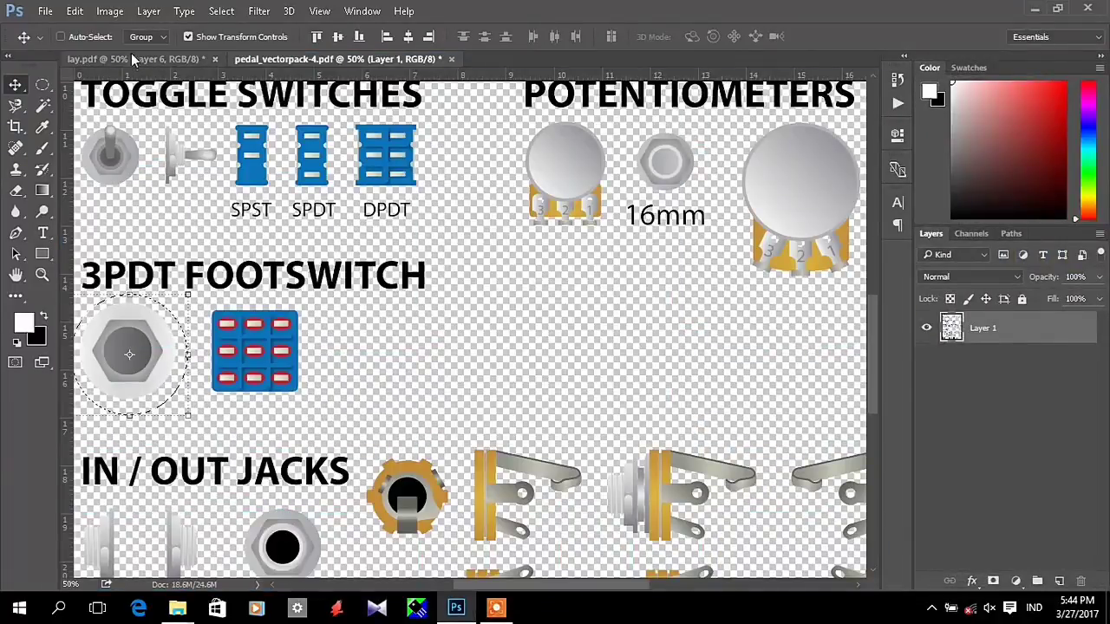
click(131, 58)
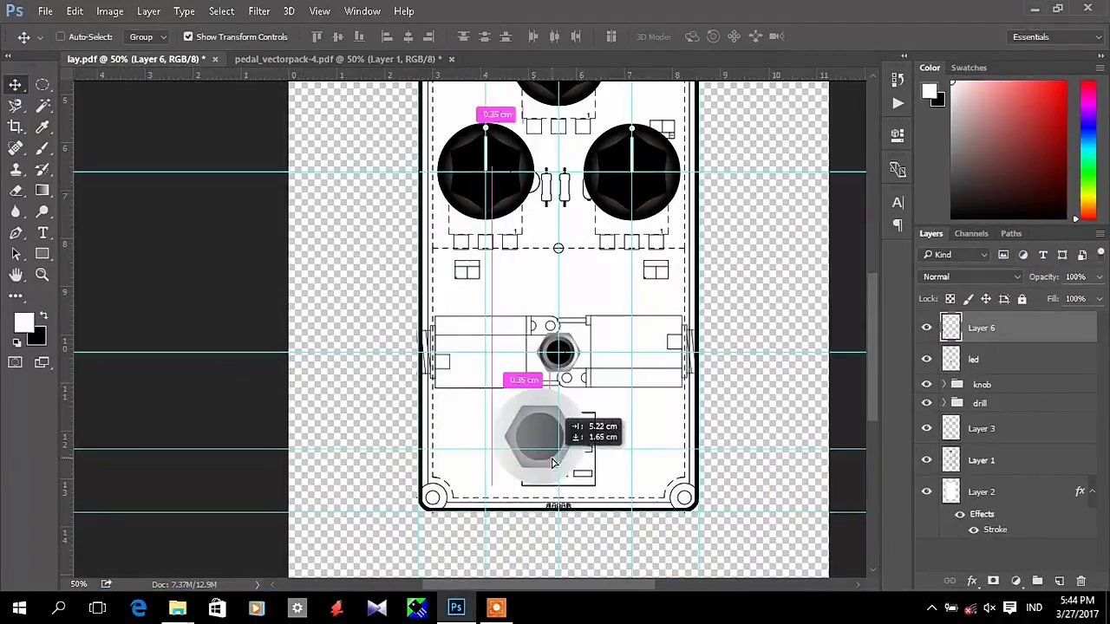
drag(311, 393, 574, 477)
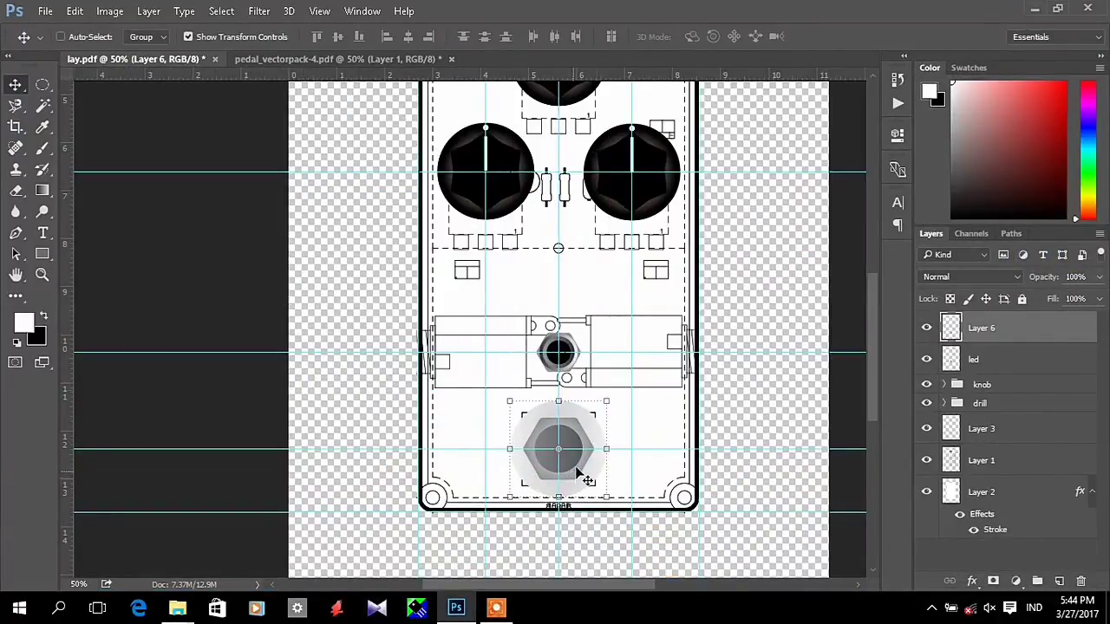
scroll(873, 299, up, 5)
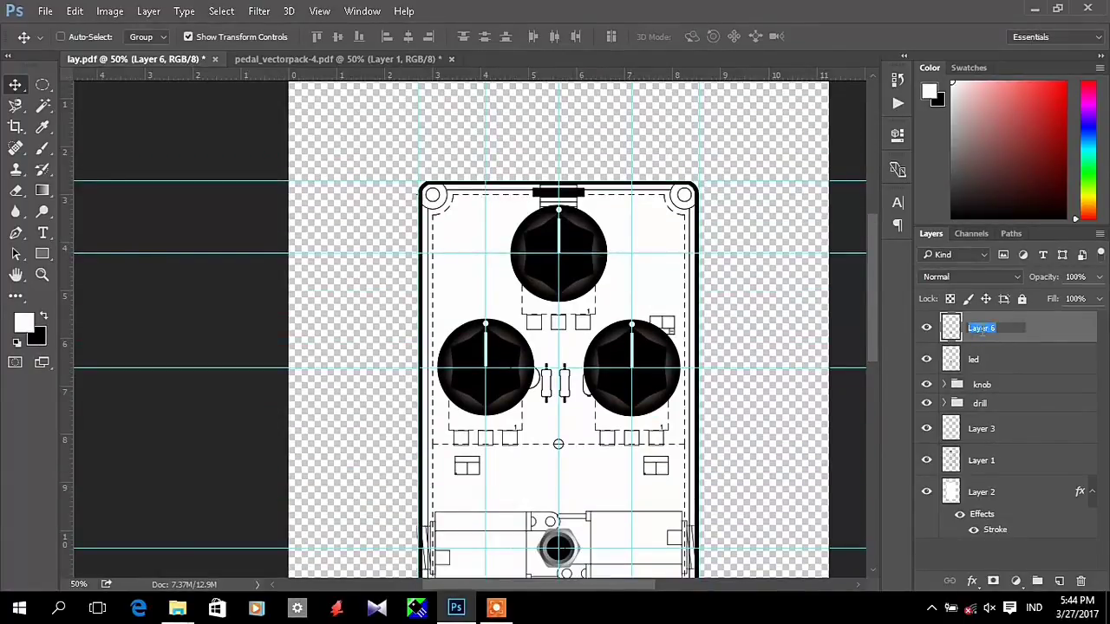
Name the footswitch layer 3pdt and create a layer group named label
text(3pdt)
key(Return)
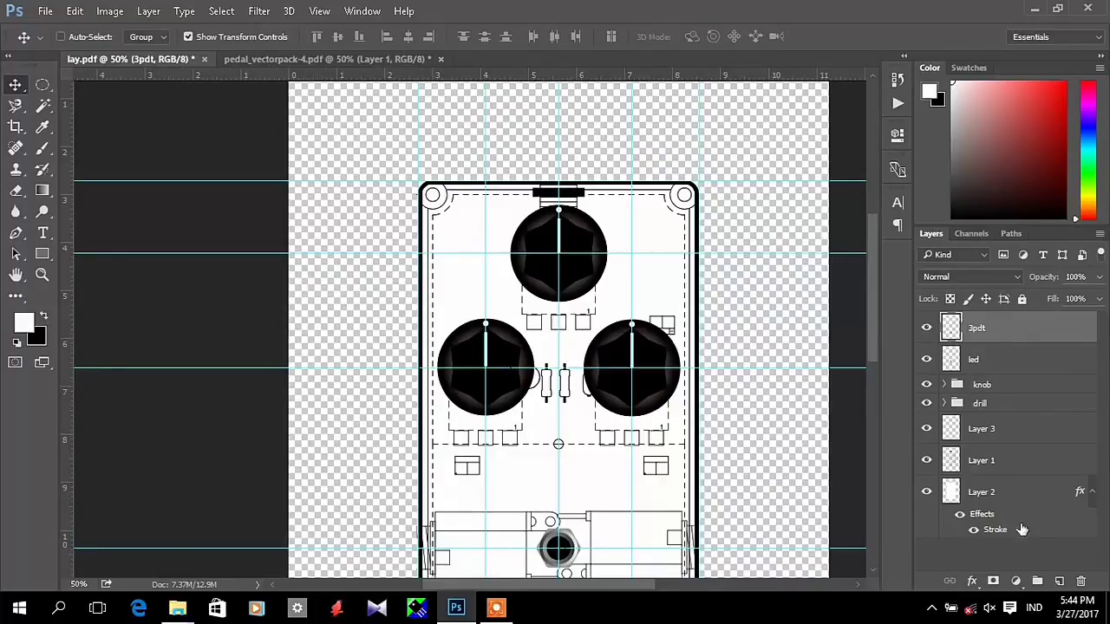
click(1037, 581)
text(label)
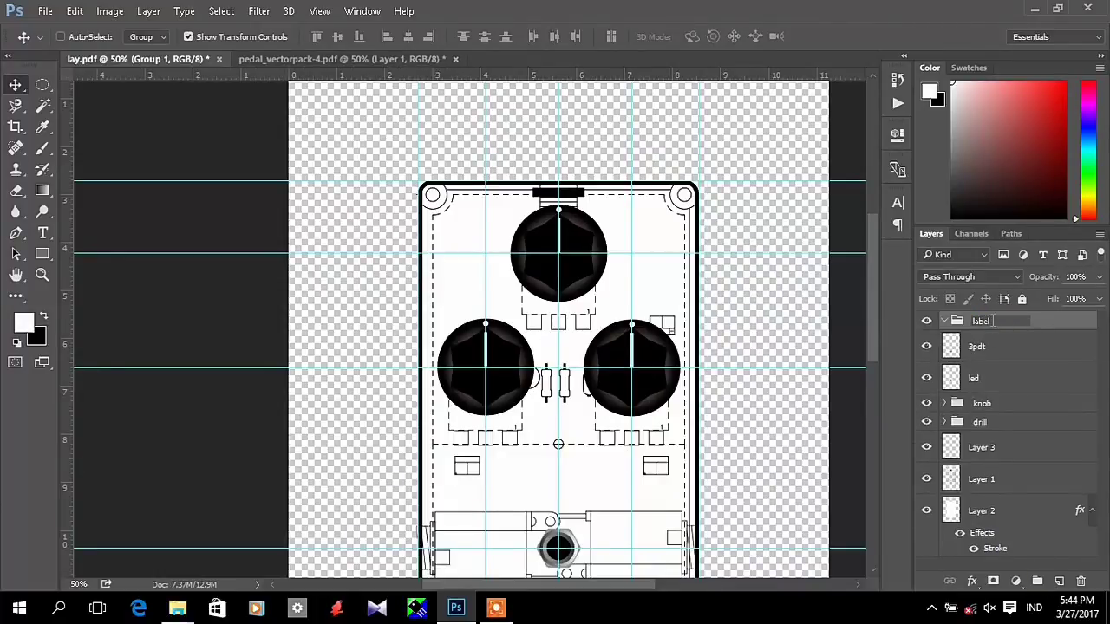
key(Return)
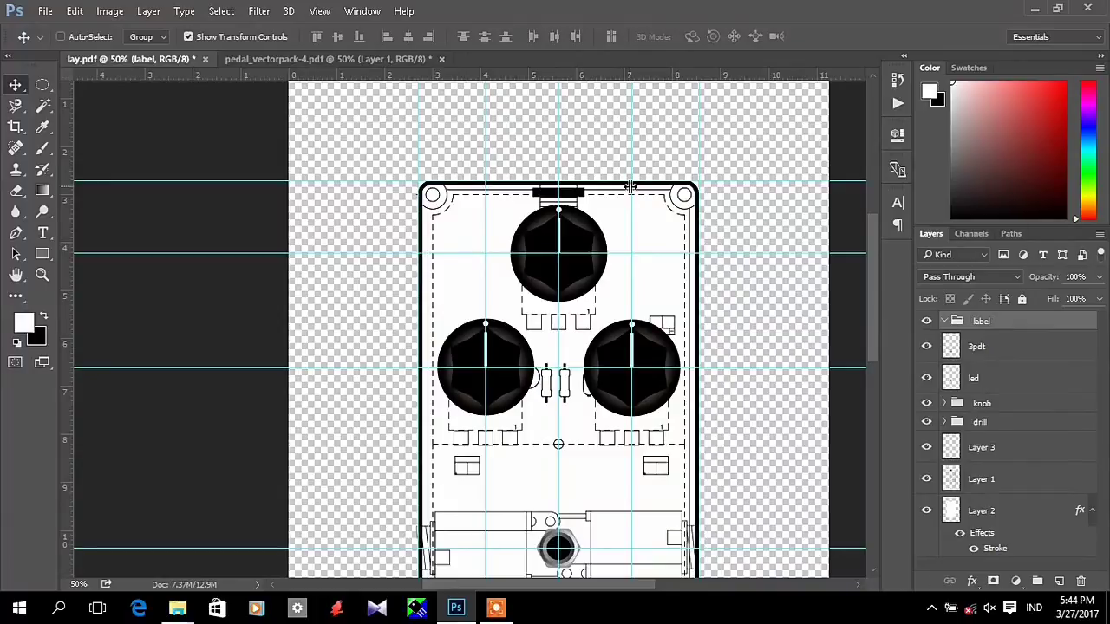
Add two horizontal guides, below the top knob and below the lower knobs
key(ctrl+plus)
drag(629, 77, 645, 296)
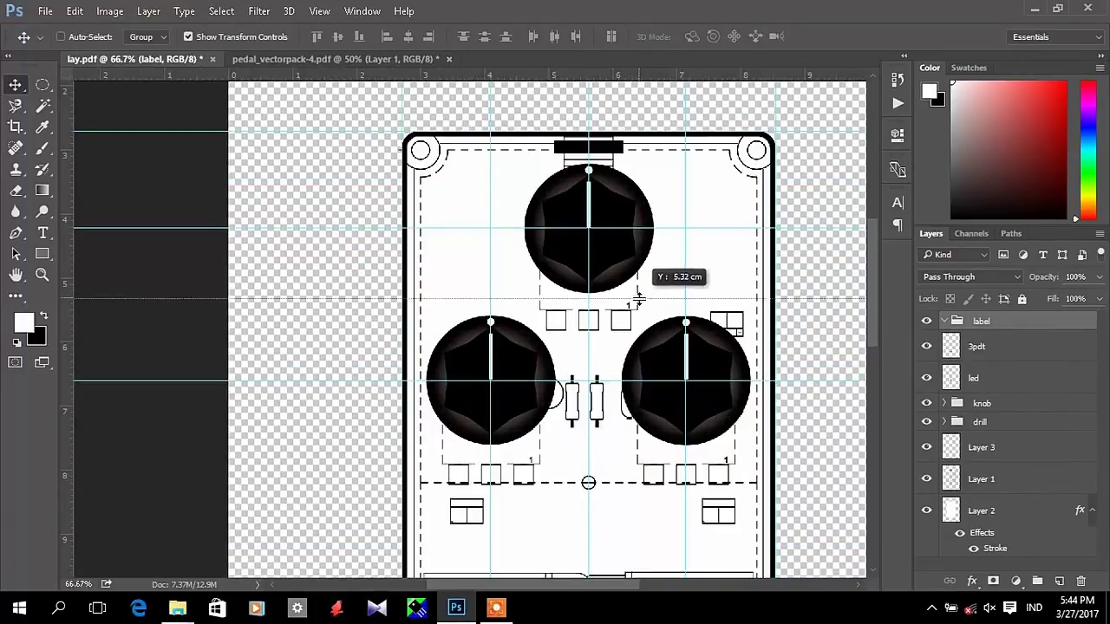
drag(644, 76, 669, 447)
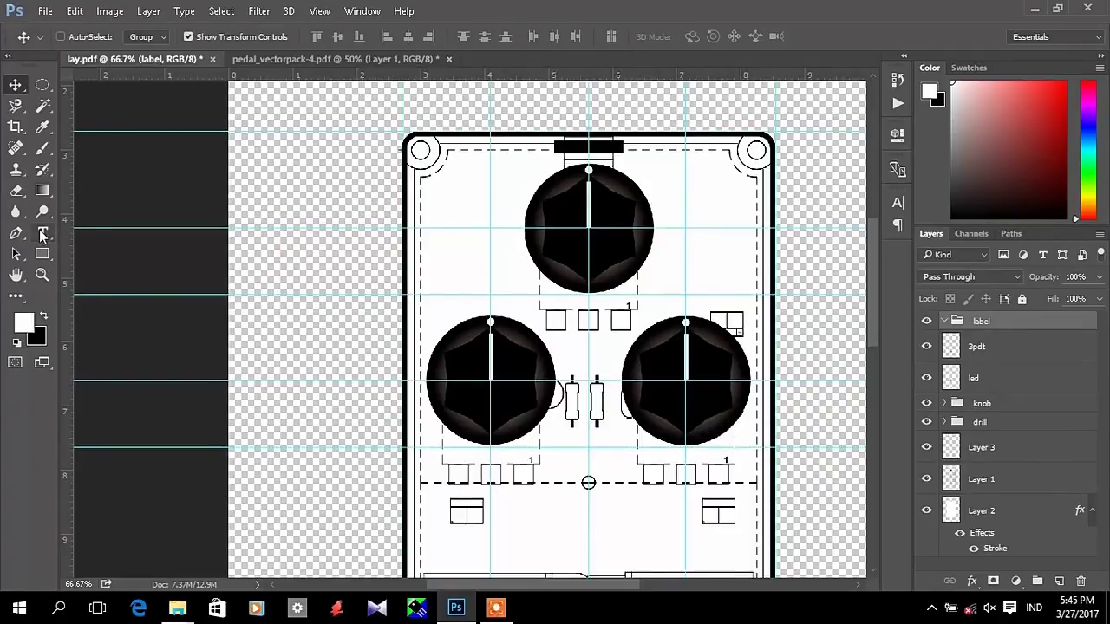
Set the Type tool font to Lemon Tuesday and start the Tone label by the top knob
click(42, 233)
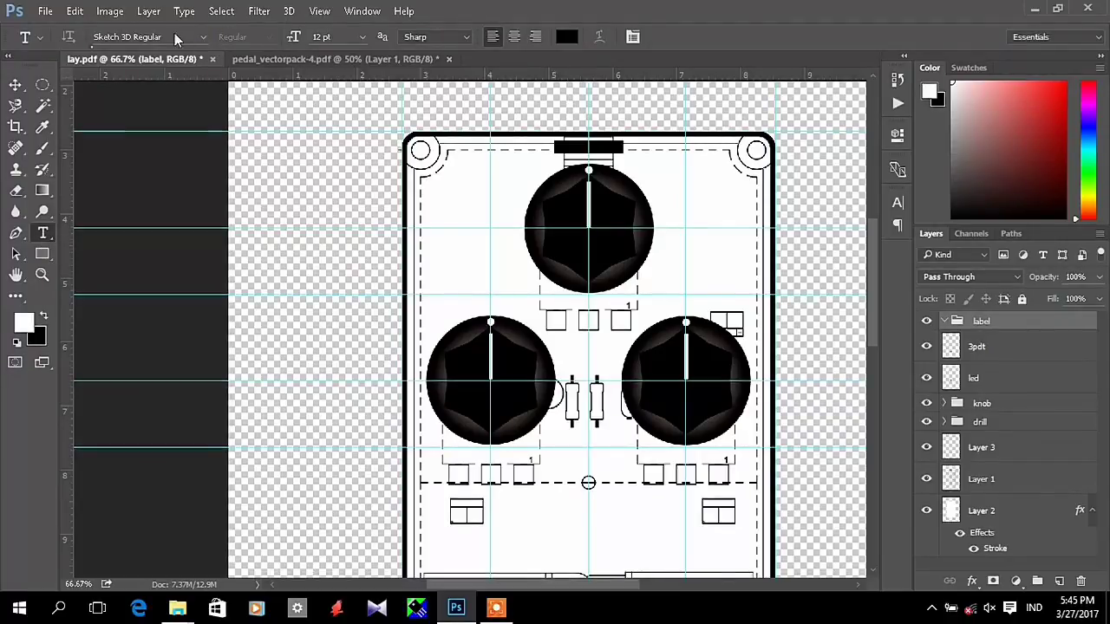
click(200, 36)
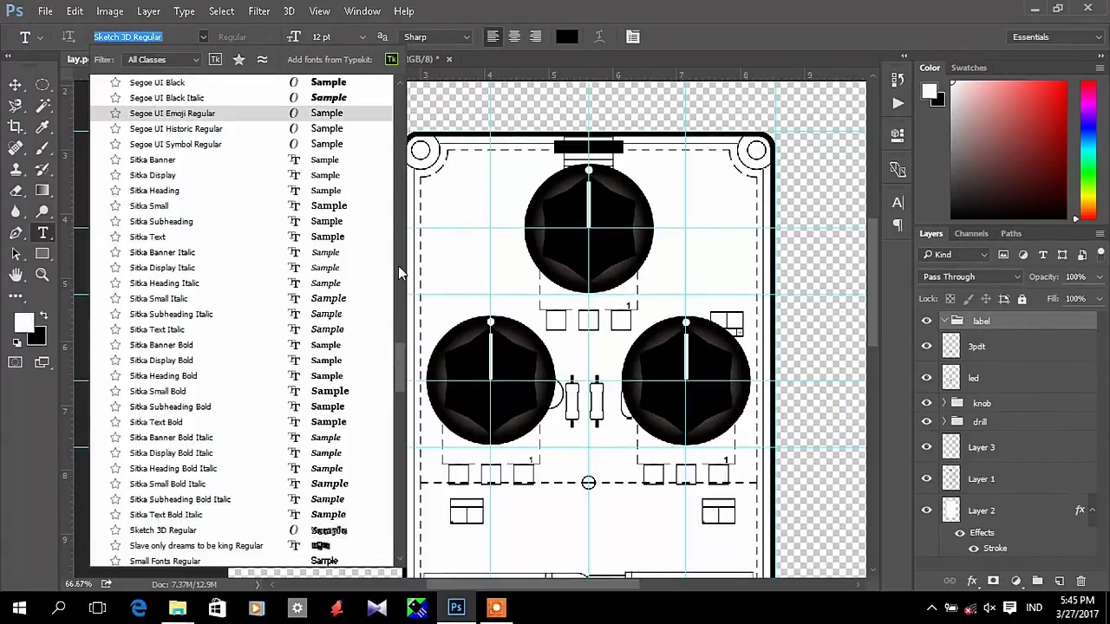
scroll(399, 138, up, 5)
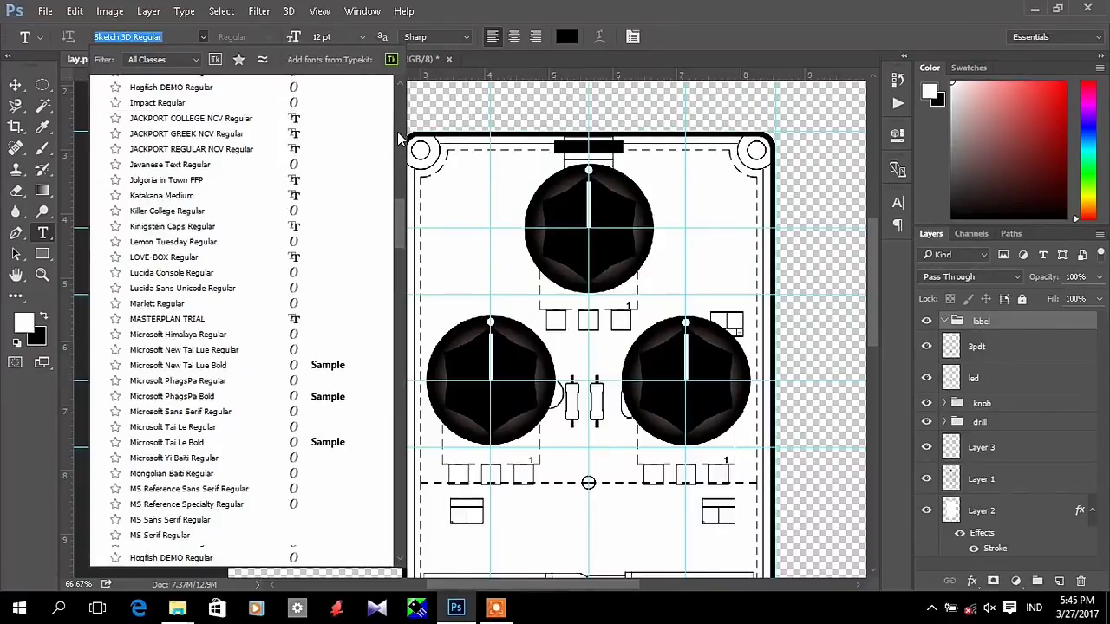
scroll(400, 139, up, 3)
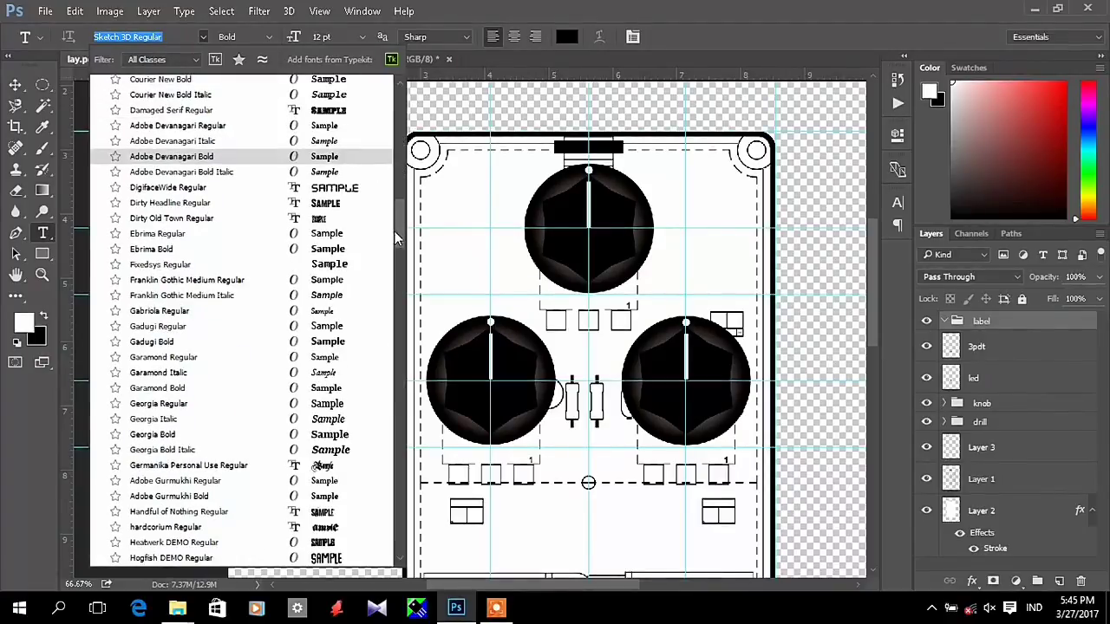
scroll(398, 190, up, 3)
scroll(398, 160, up, 10)
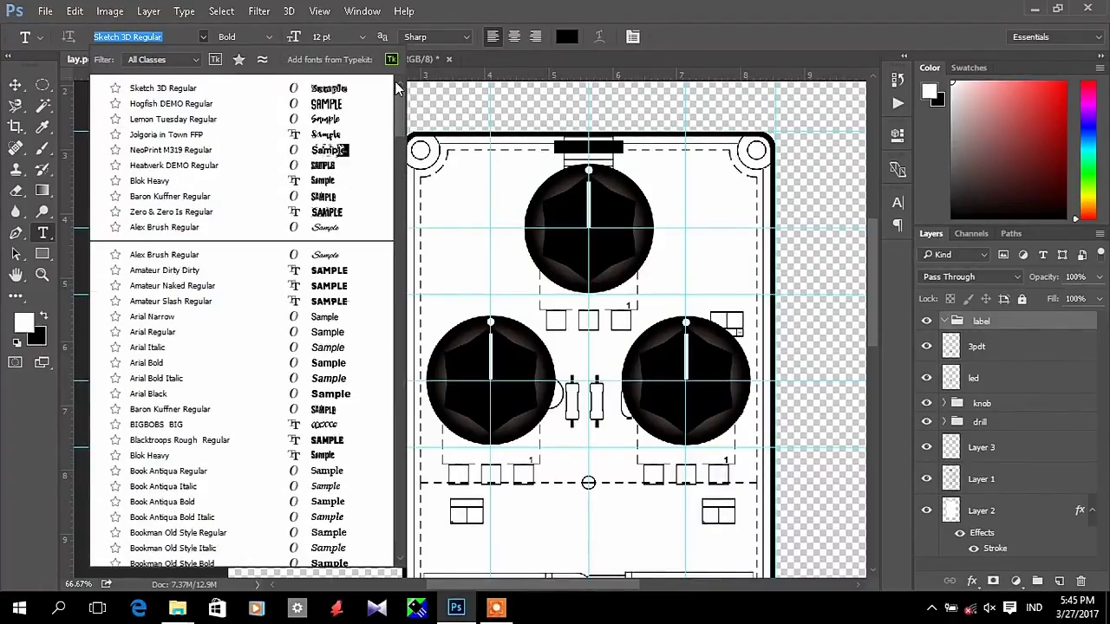
click(308, 119)
click(453, 269)
text(Tone)
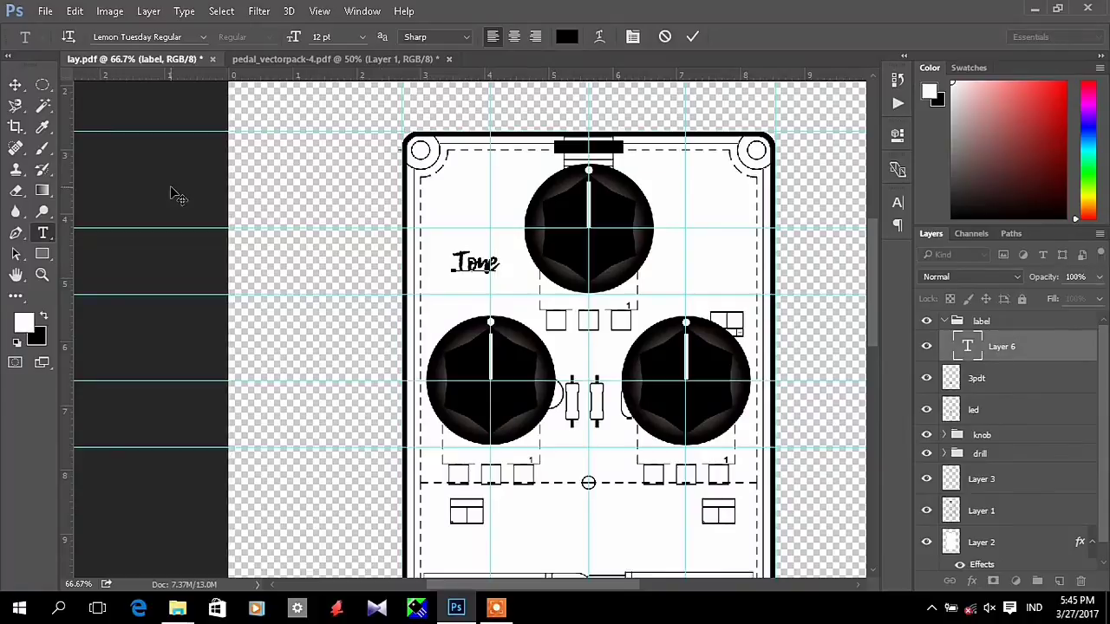
Commit the Tone label and centre it under the top knob
click(19, 87)
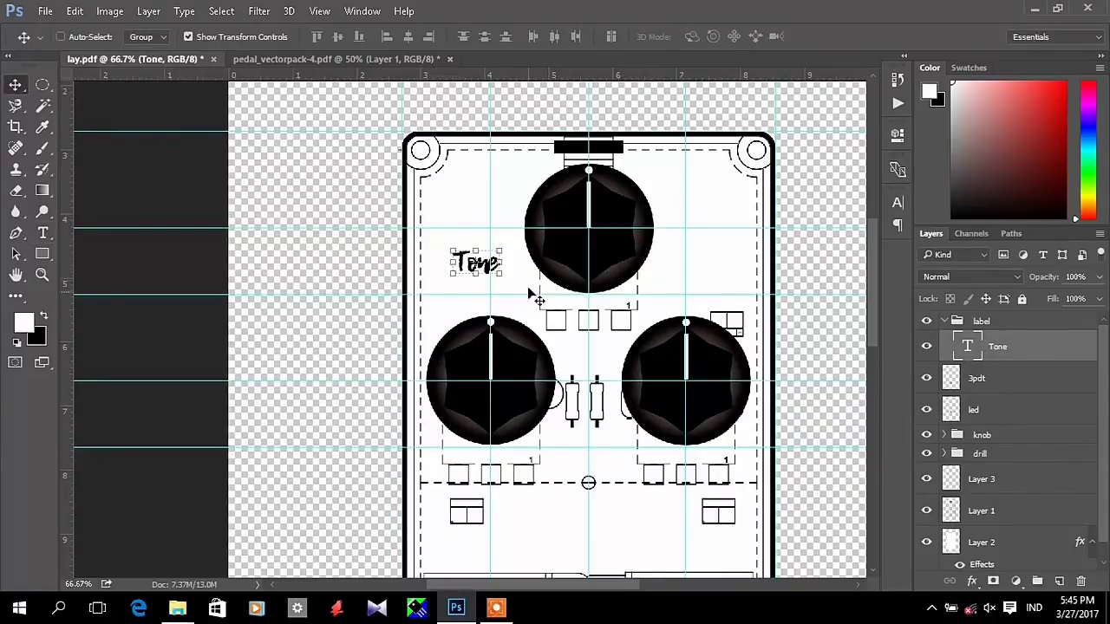
drag(516, 269, 630, 316)
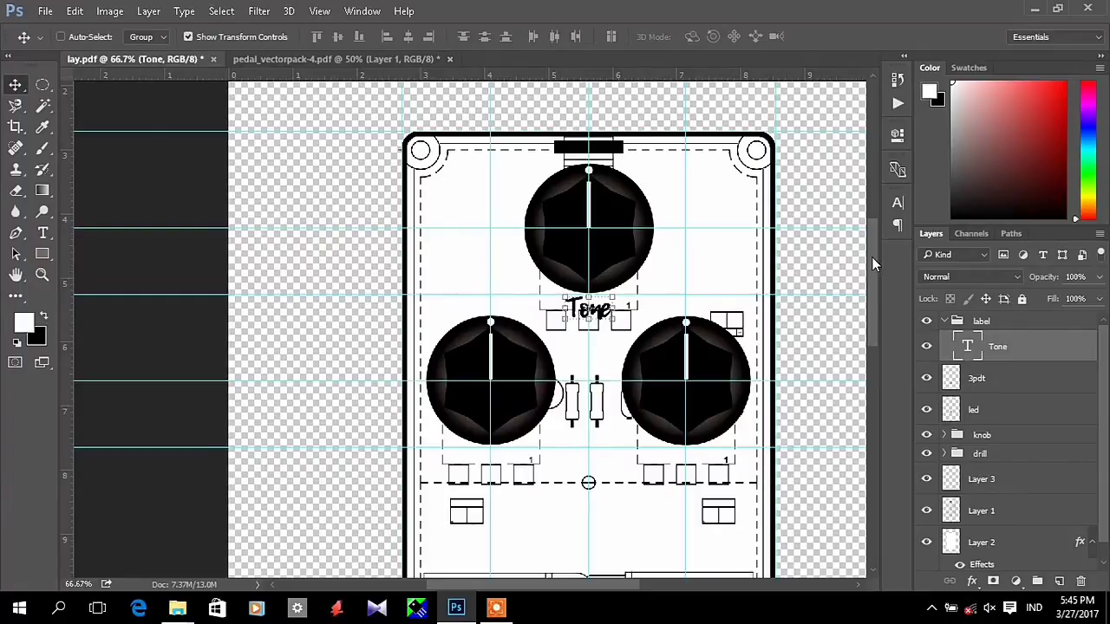
scroll(799, 272, down, 3)
Add a Gain label and place it under the right knob
click(46, 233)
click(294, 314)
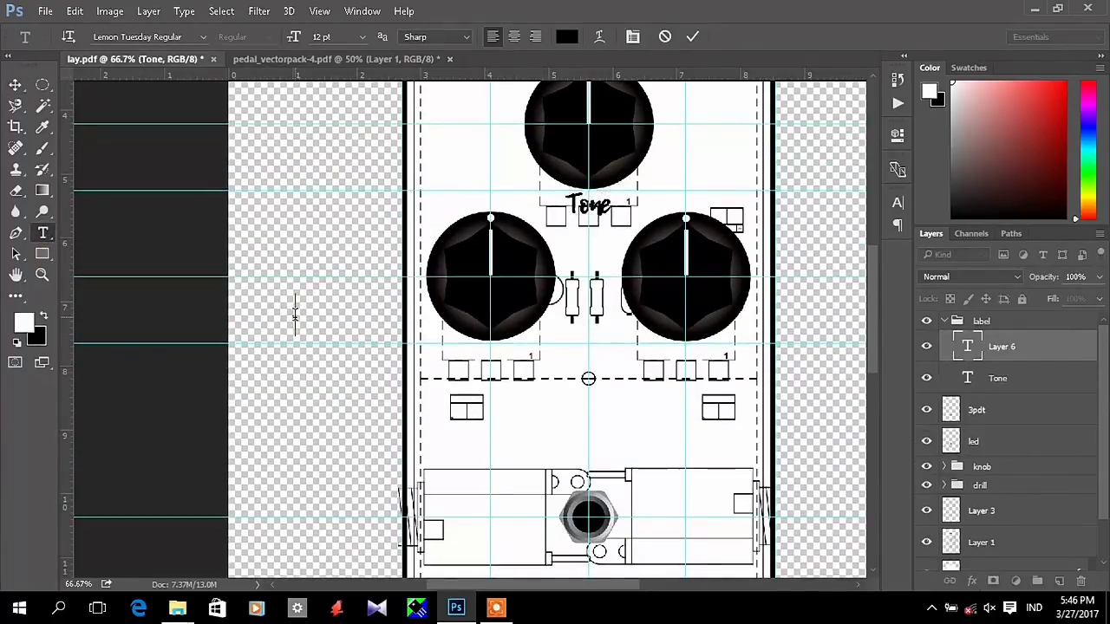
text(gain)
key(BackSpace)
key(BackSpace)
key(BackSpace)
key(BackSpace)
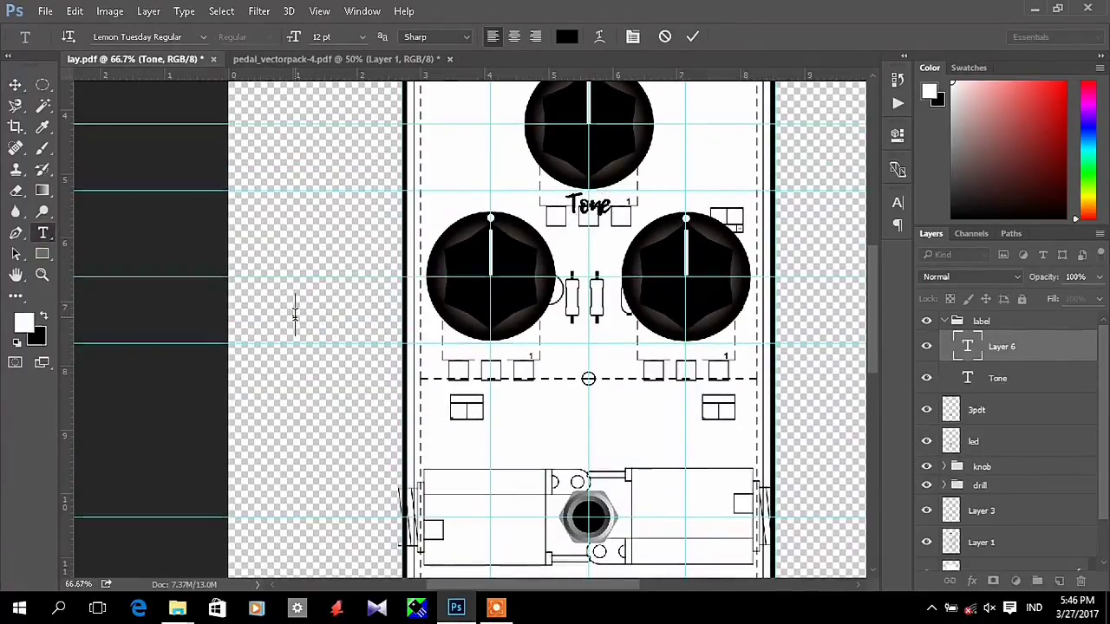
text(Gain)
key(ctrl+Return)
key(v)
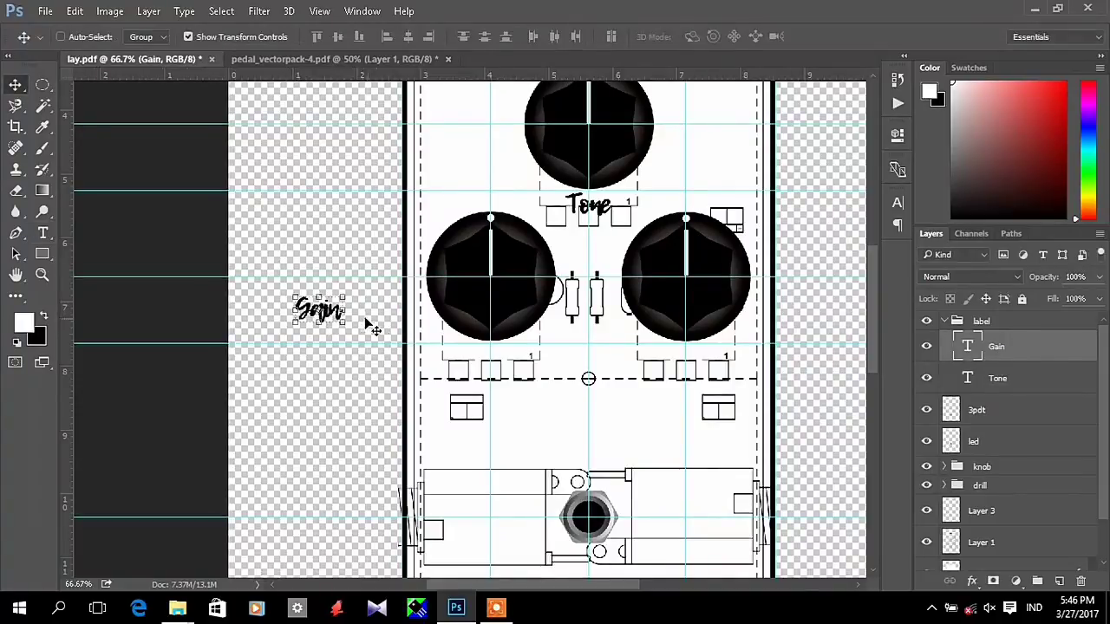
mouse_move(366, 317)
mouse_down()
mouse_move(732, 371)
mouse_move(732, 361)
mouse_up()
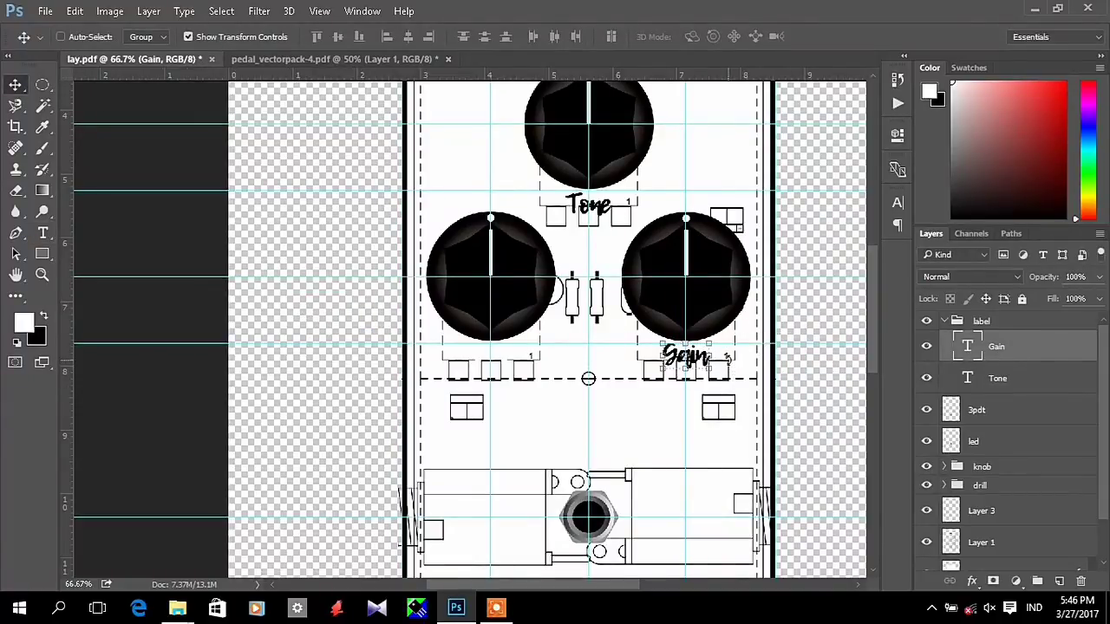
Add a Level label under the left knob, nudged into line with Gain
key(t)
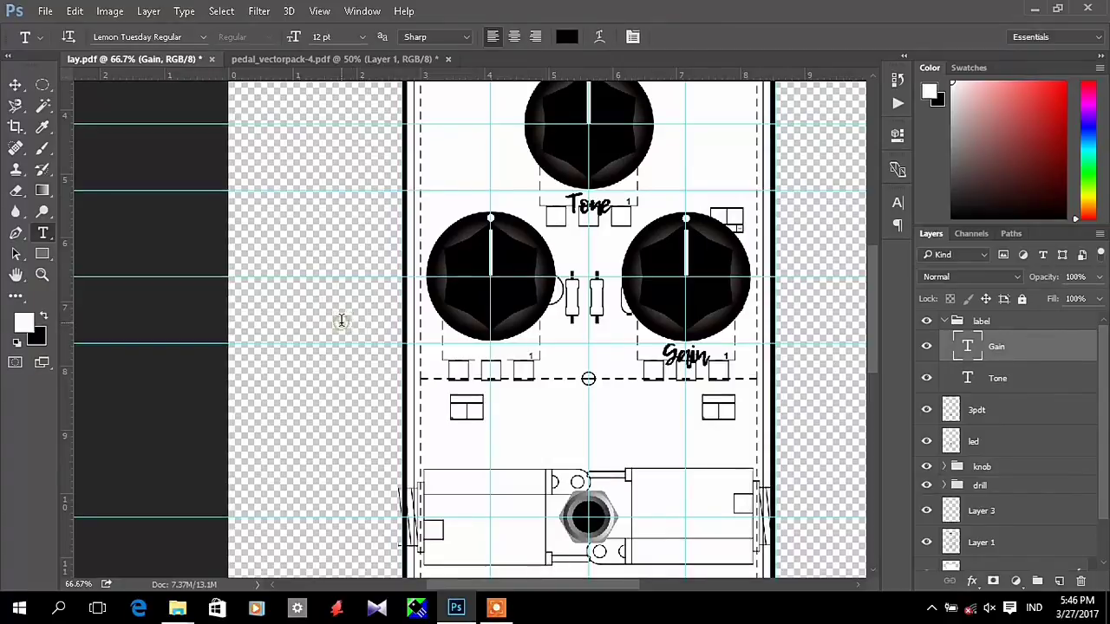
click(343, 316)
click(16, 85)
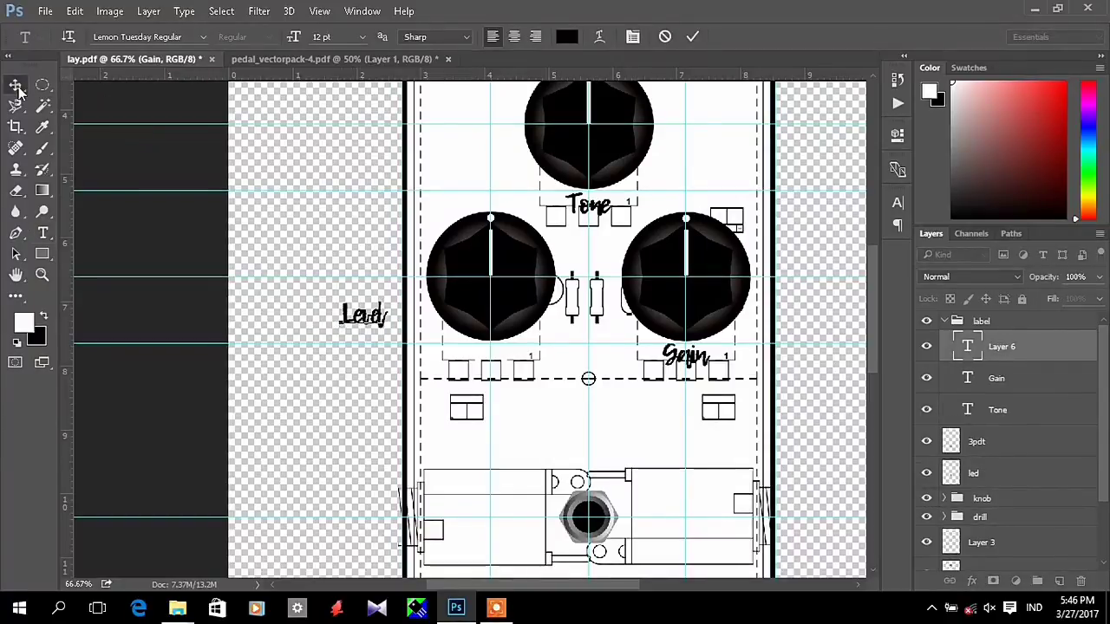
drag(323, 319, 449, 365)
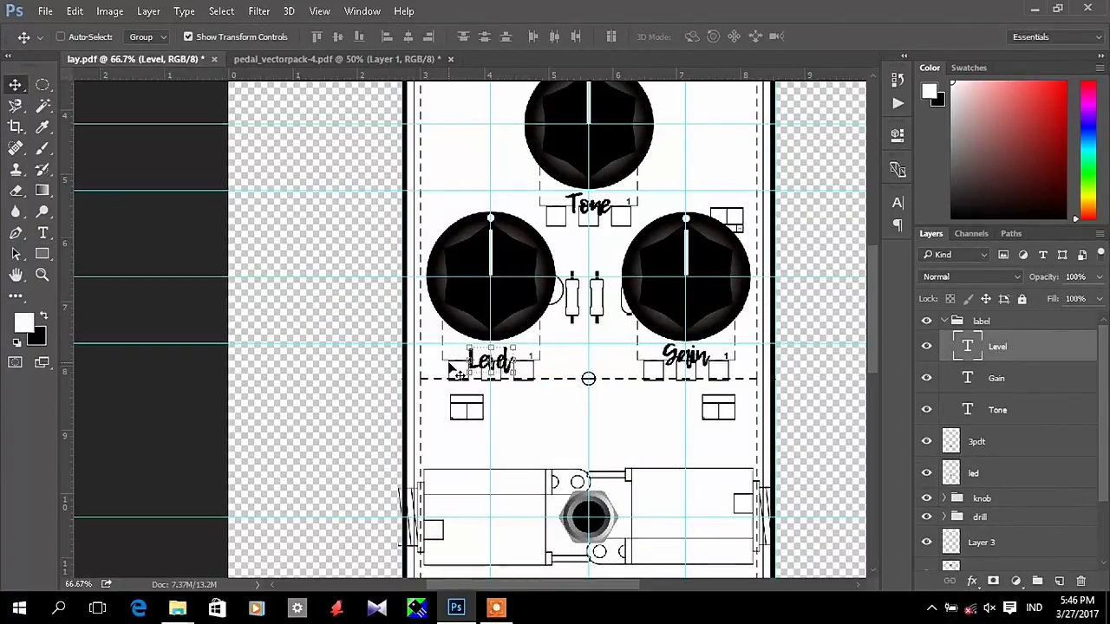
key(Up)
key(Up)
key(Up)
key(Up)
key(Up)
key(Up)
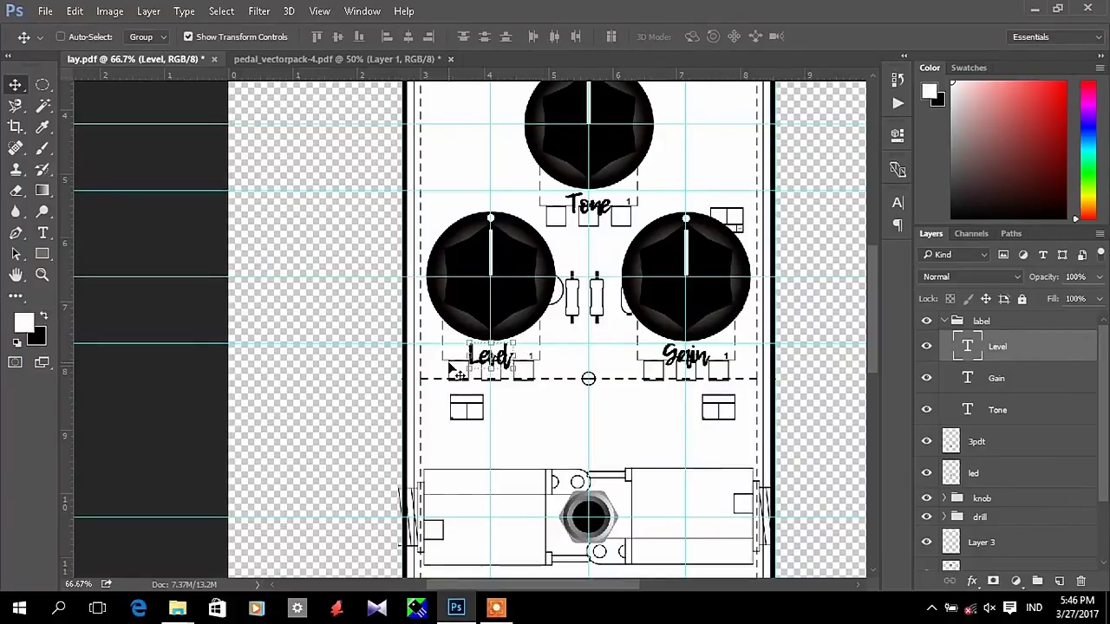
key(ctrl+minus)
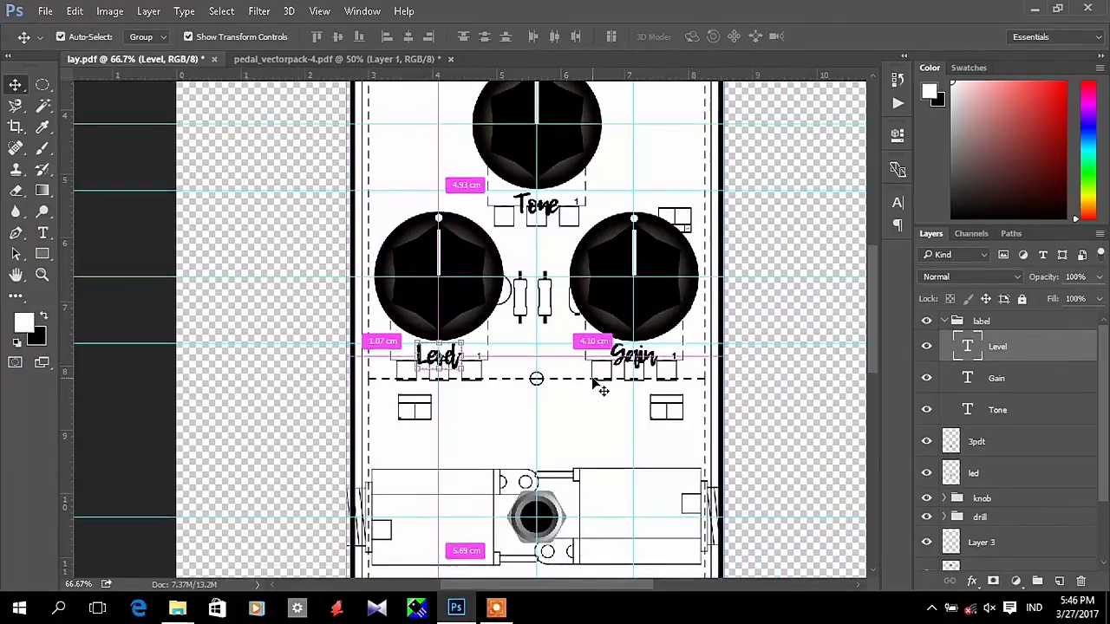
key(ctrl+minus)
key(ctrl+plus)
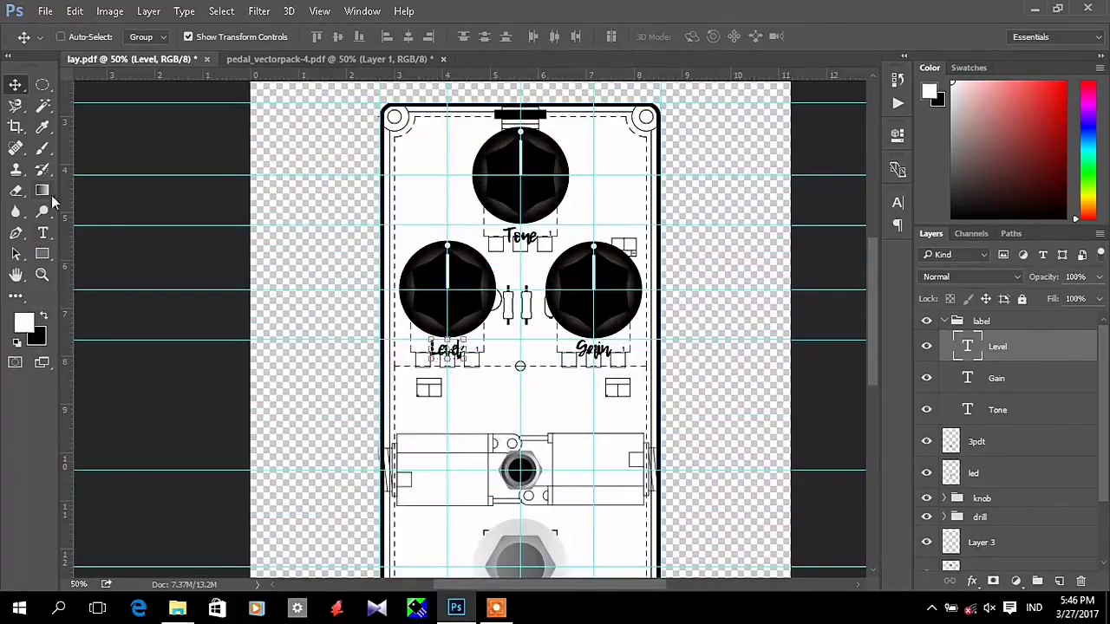
click(42, 232)
Add an Input label and move it below the jack section on the right
click(609, 439)
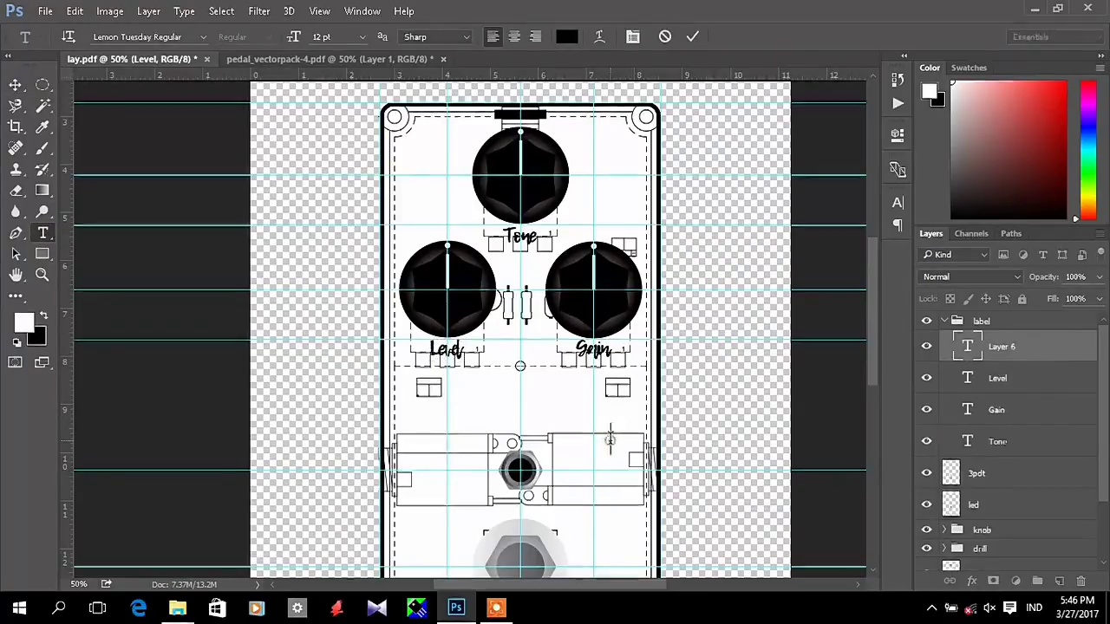
text(Enpu)
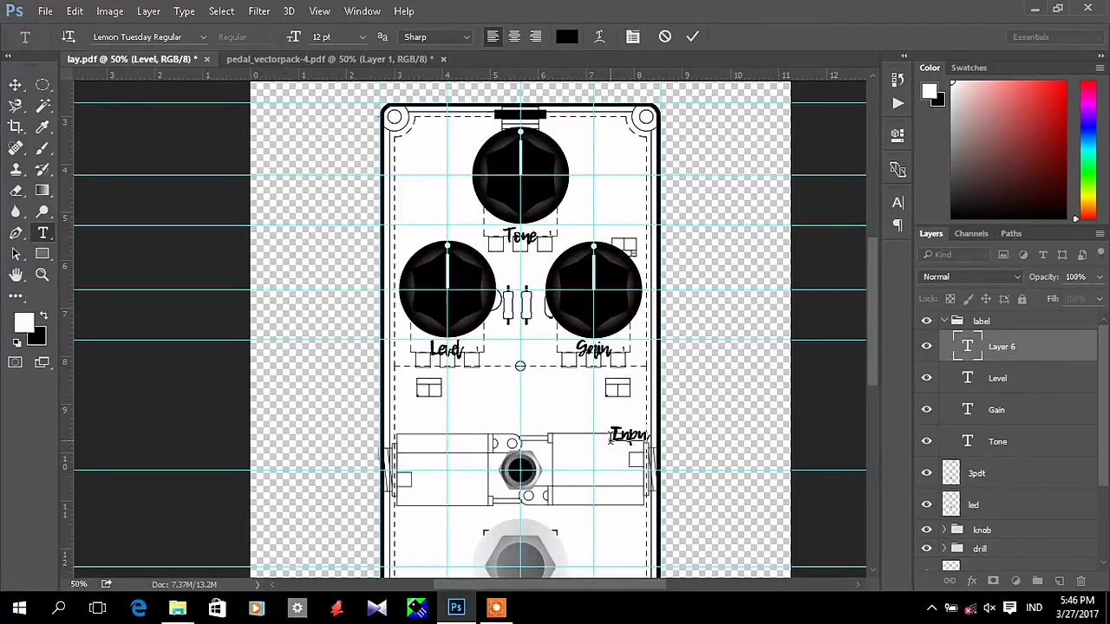
text(t)
click(15, 84)
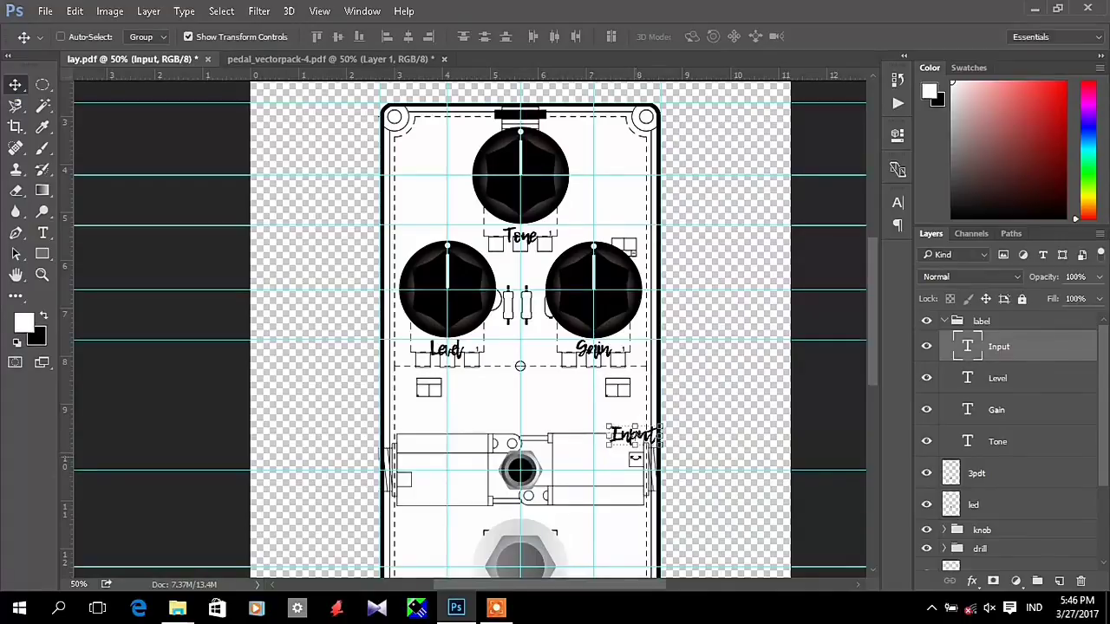
drag(872, 364, 867, 407)
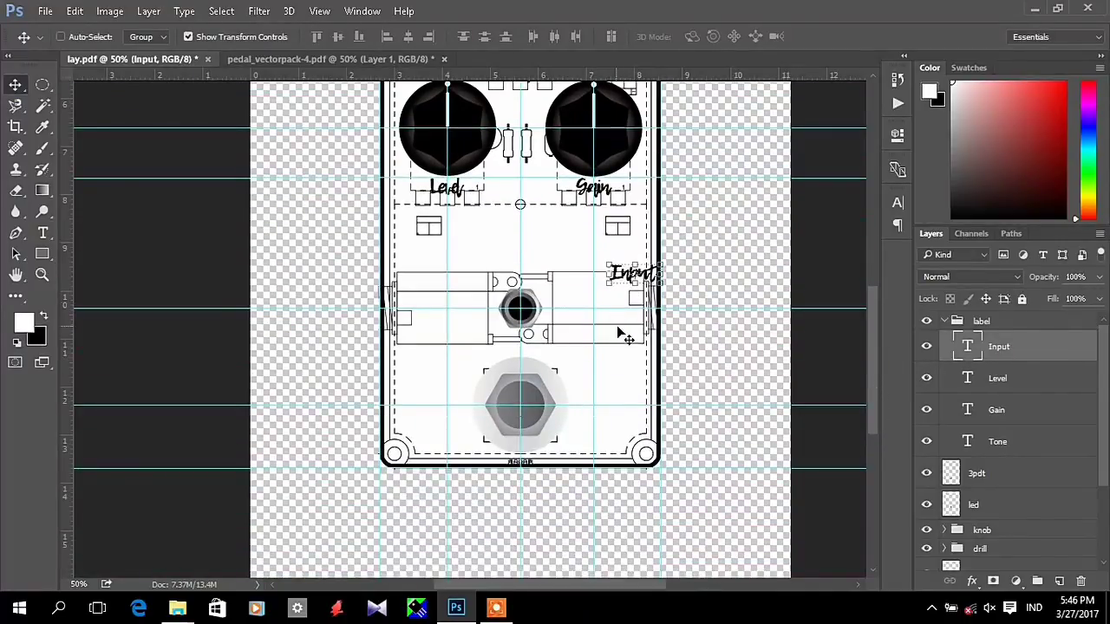
drag(619, 329, 612, 394)
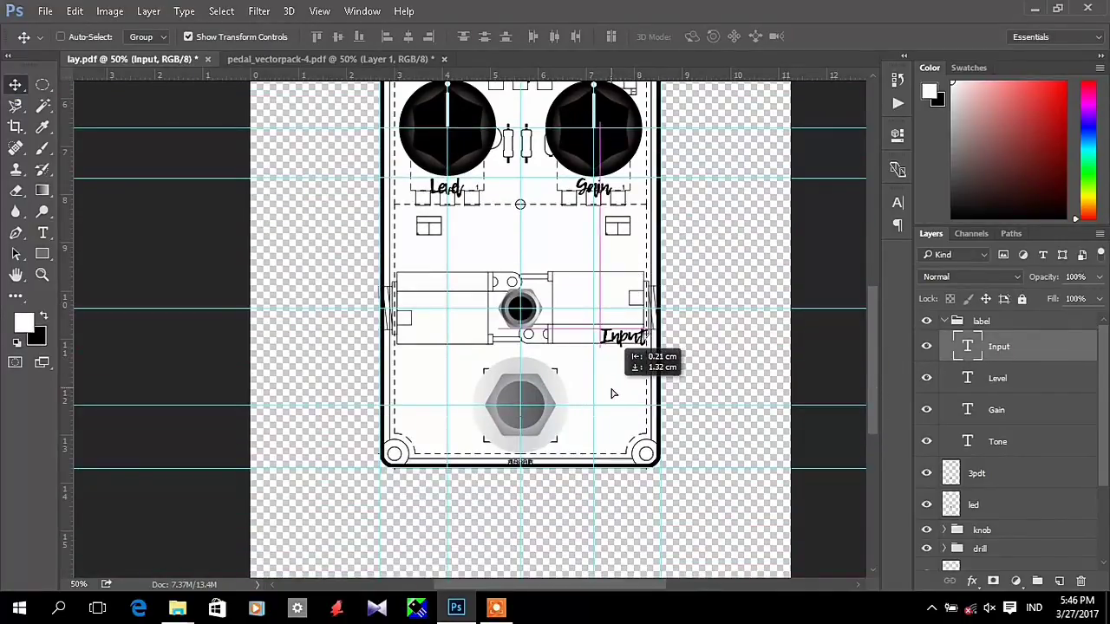
drag(612, 393, 618, 416)
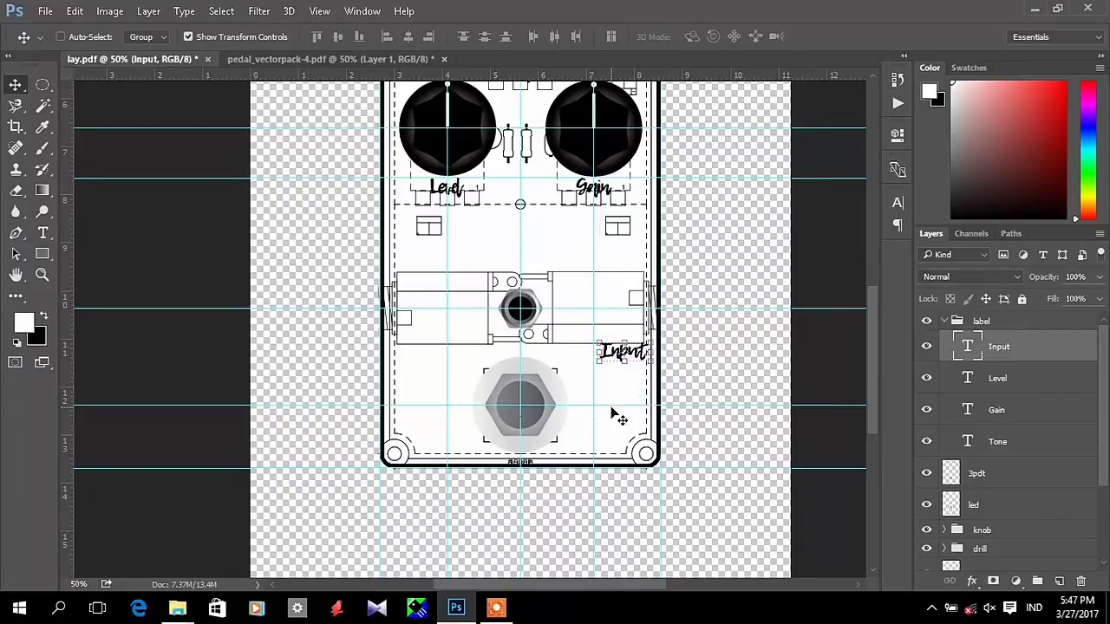
Add an Output label on the pedal's left side
key(t)
click(421, 357)
text(Output)
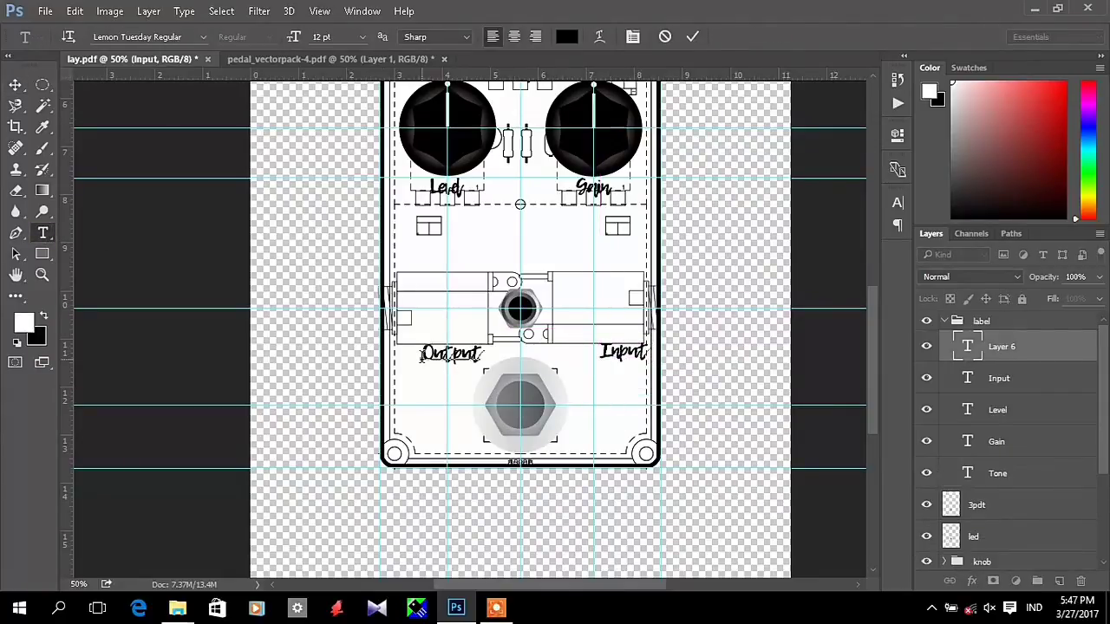
click(15, 84)
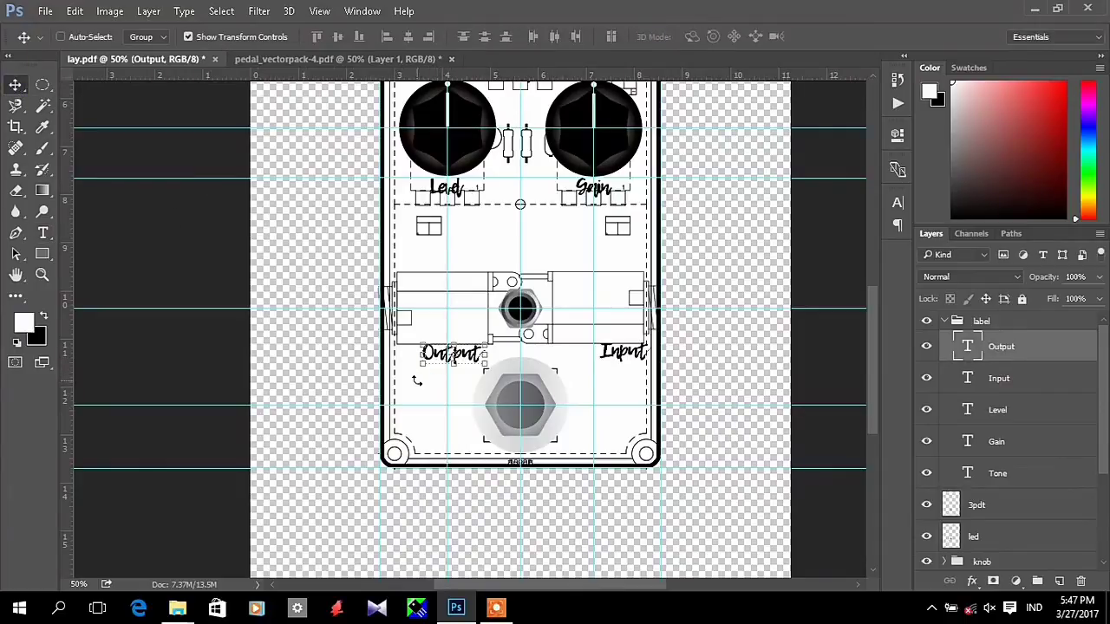
drag(400, 369, 373, 371)
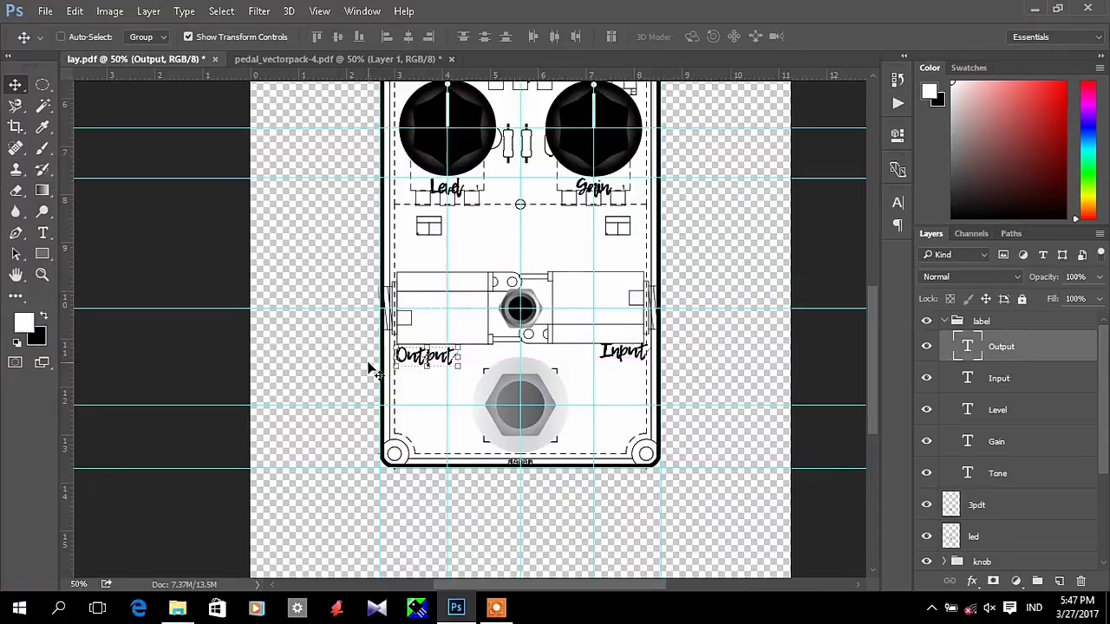
Hide the schematic drawing layer, Layer 1
click(944, 321)
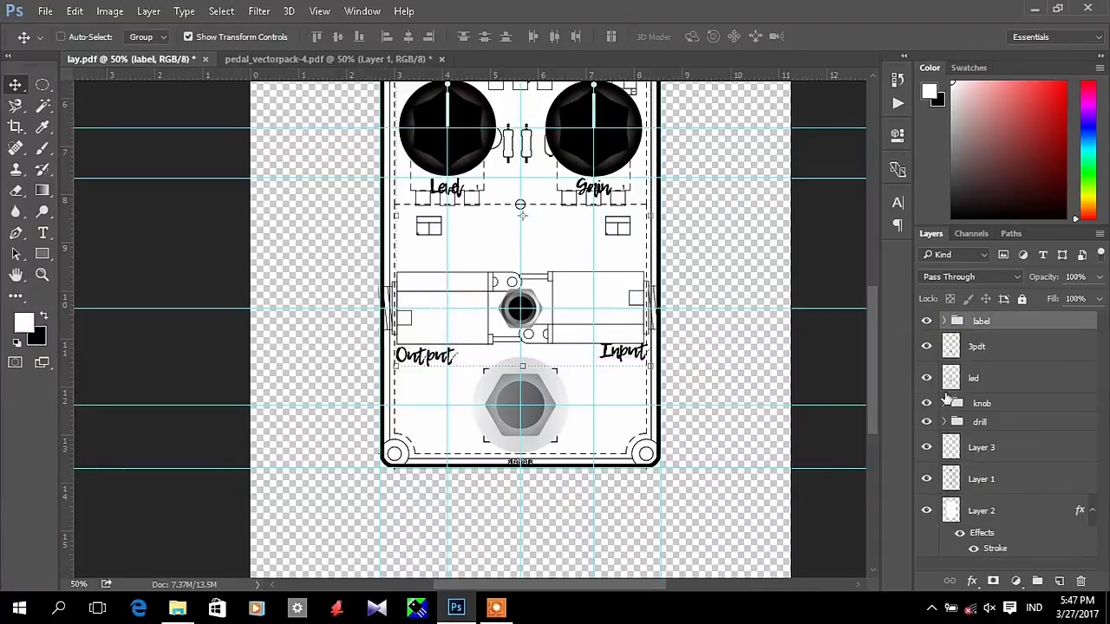
click(944, 421)
click(926, 448)
click(926, 482)
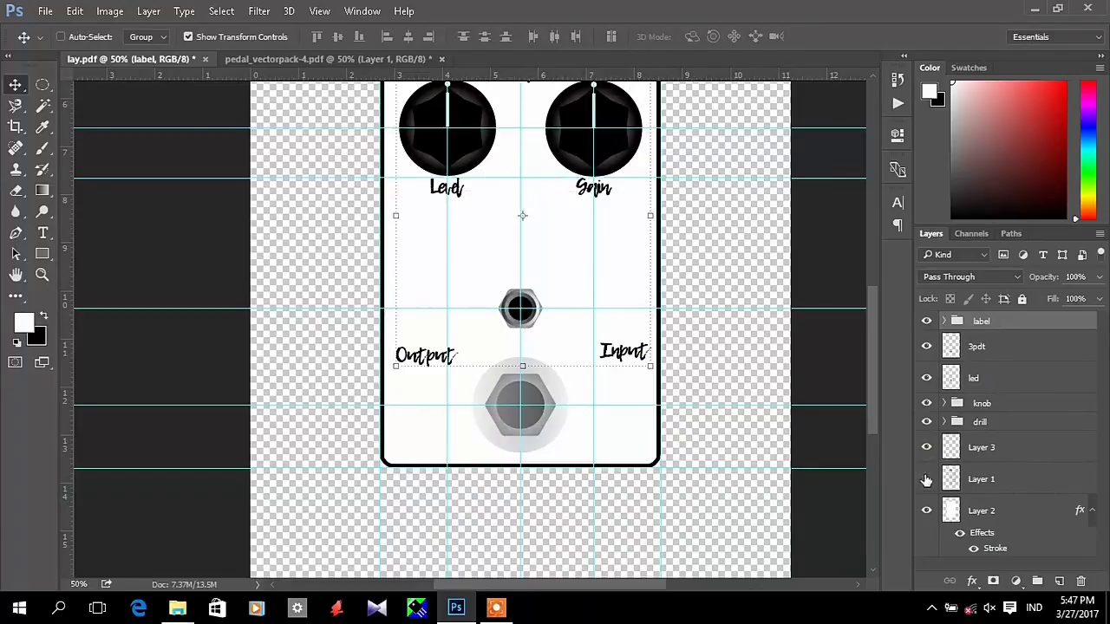
scroll(873, 306, up, 3)
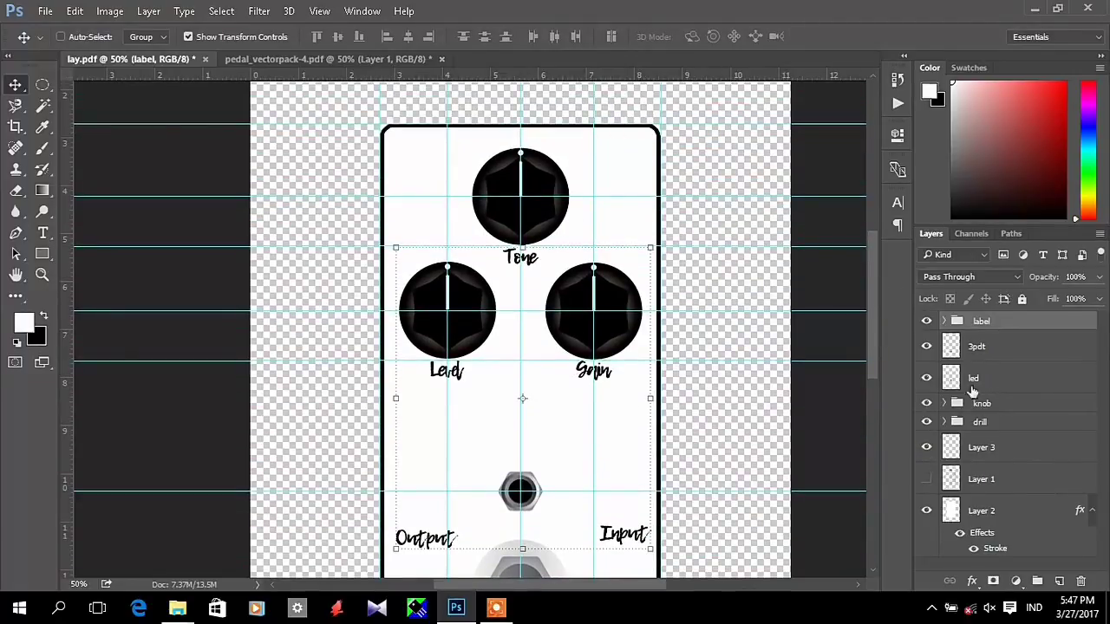
Add a DC label centred at the pedal's top, above the Tone knob
click(943, 321)
click(967, 346)
click(45, 231)
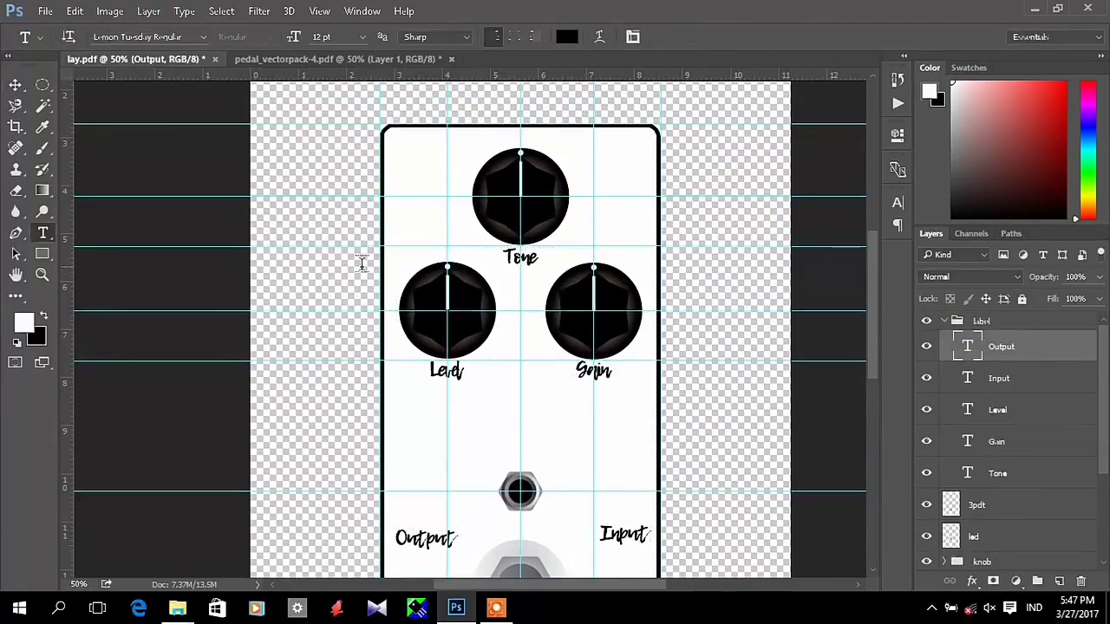
click(638, 162)
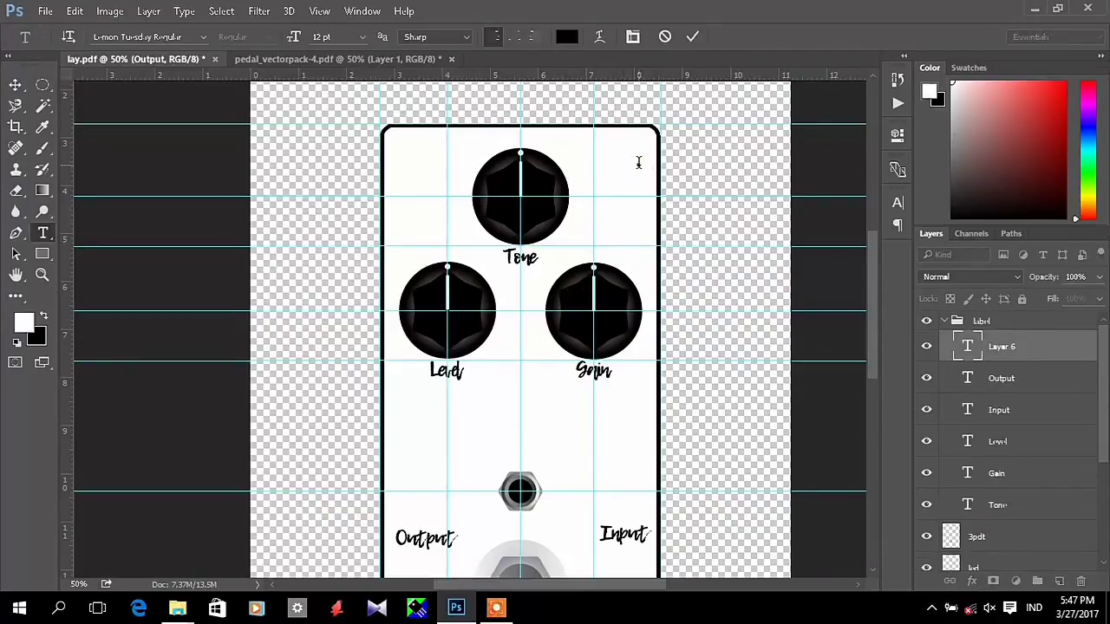
text(DC)
click(692, 36)
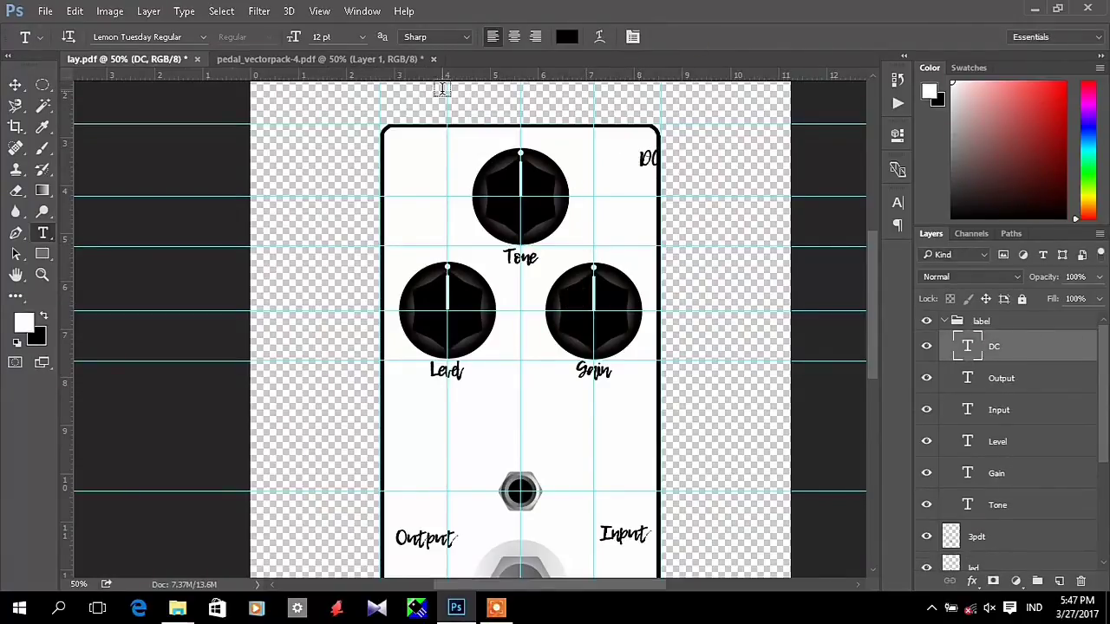
click(15, 84)
drag(674, 164, 556, 154)
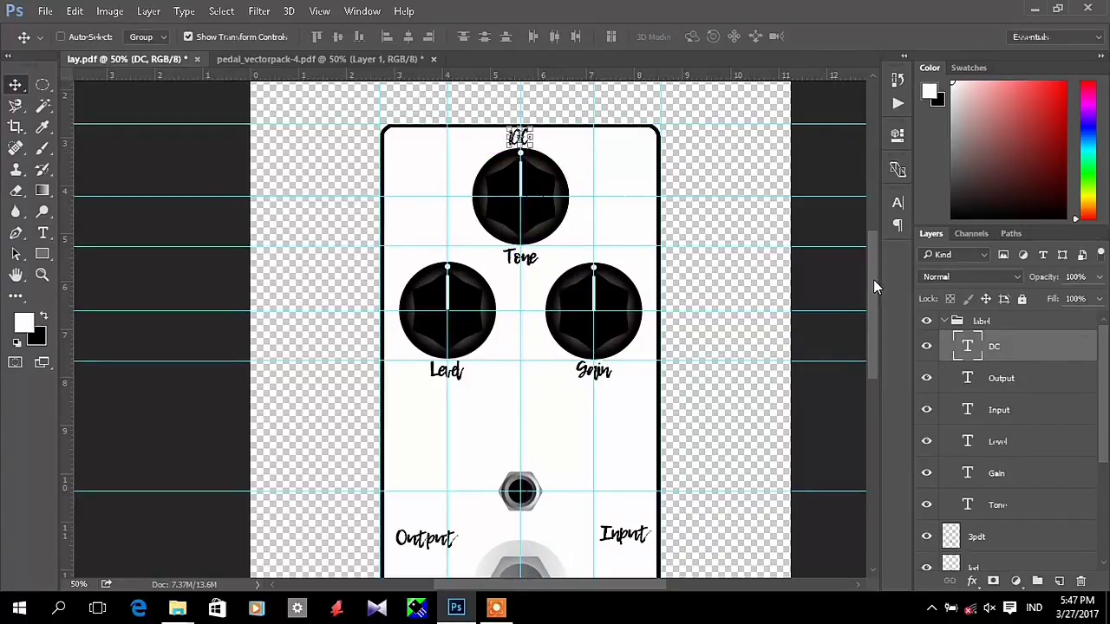
Open the Eye of Horus JPG by dragging it from its folder into Photoshop
scroll(657, 295, down, 3)
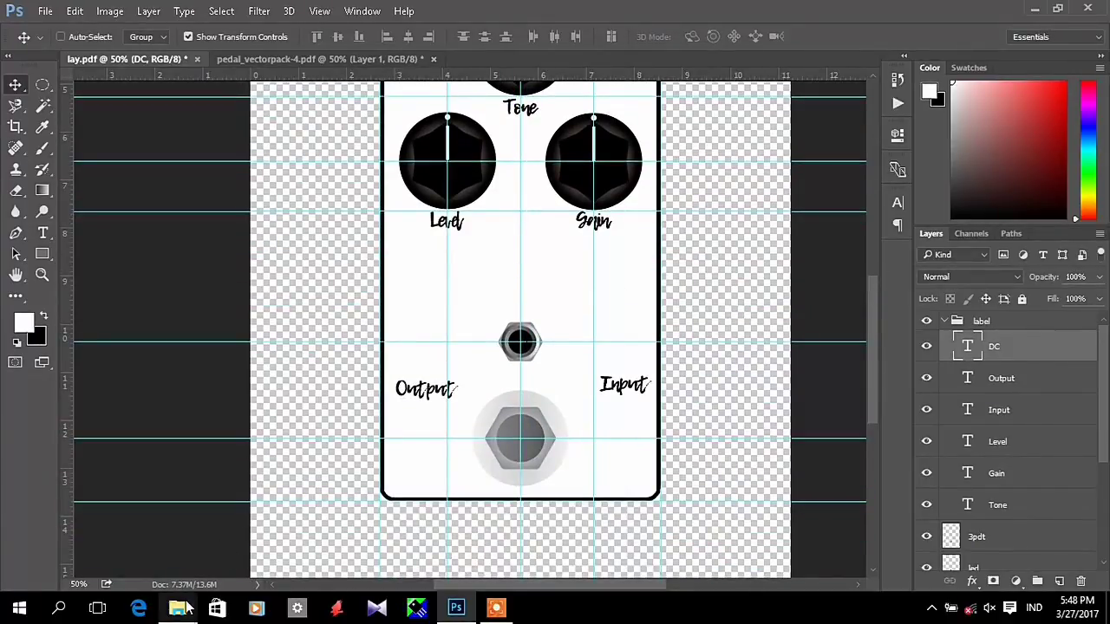
mouse_move(177, 608)
click(155, 532)
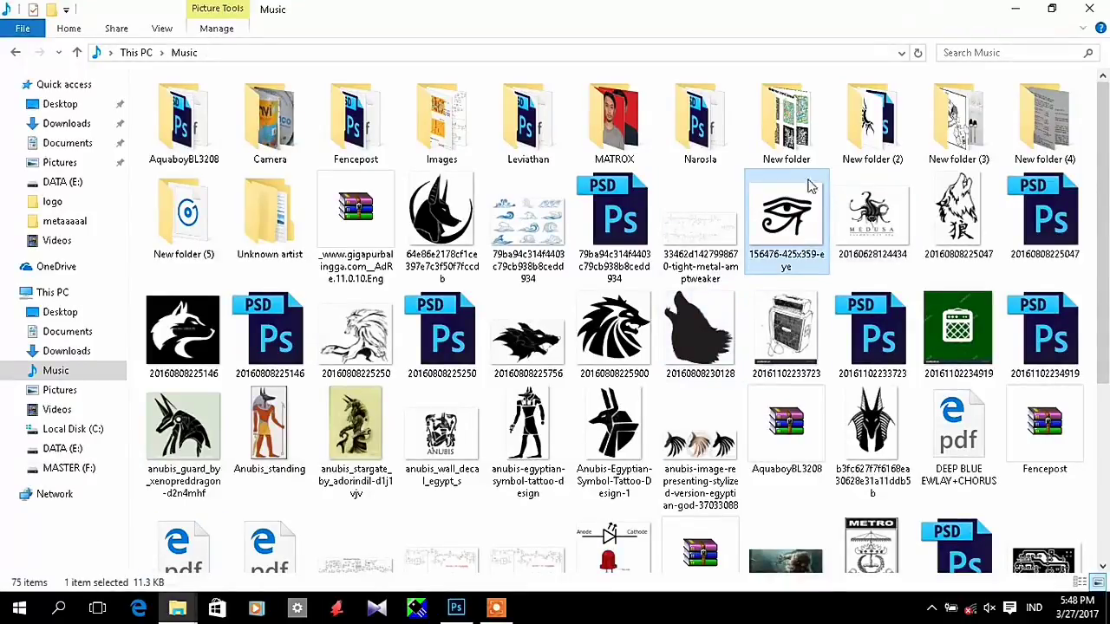
mouse_move(787, 174)
mouse_down()
mouse_move(457, 612)
mouse_move(529, 57)
mouse_up()
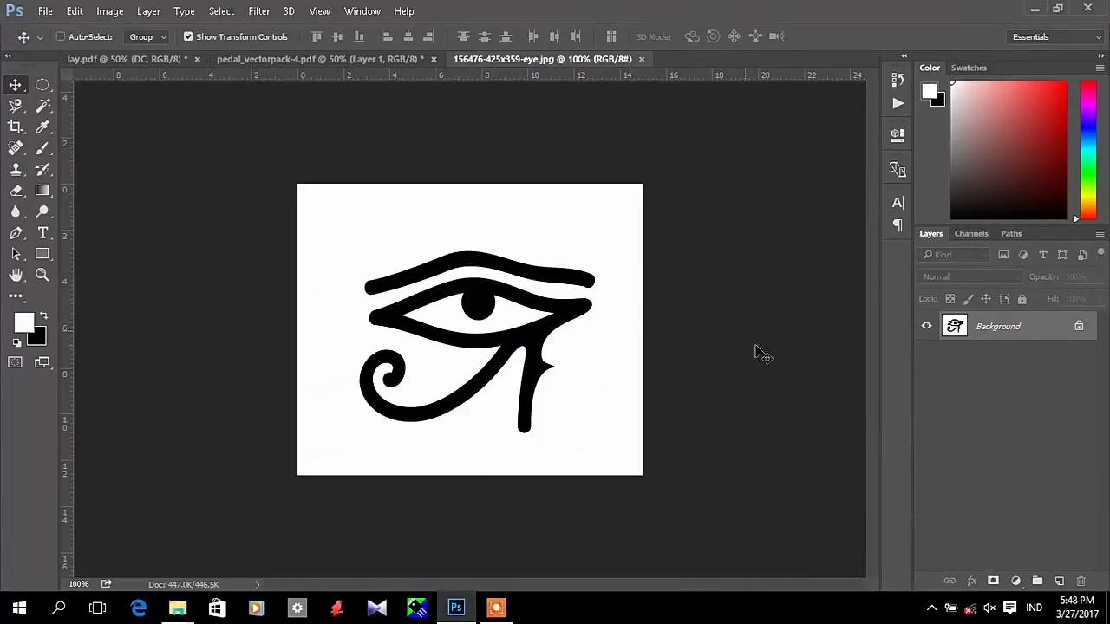
Unlock the Eye of Horus background and delete its white areas with the Magic Wand
double_click(1010, 332)
click(701, 191)
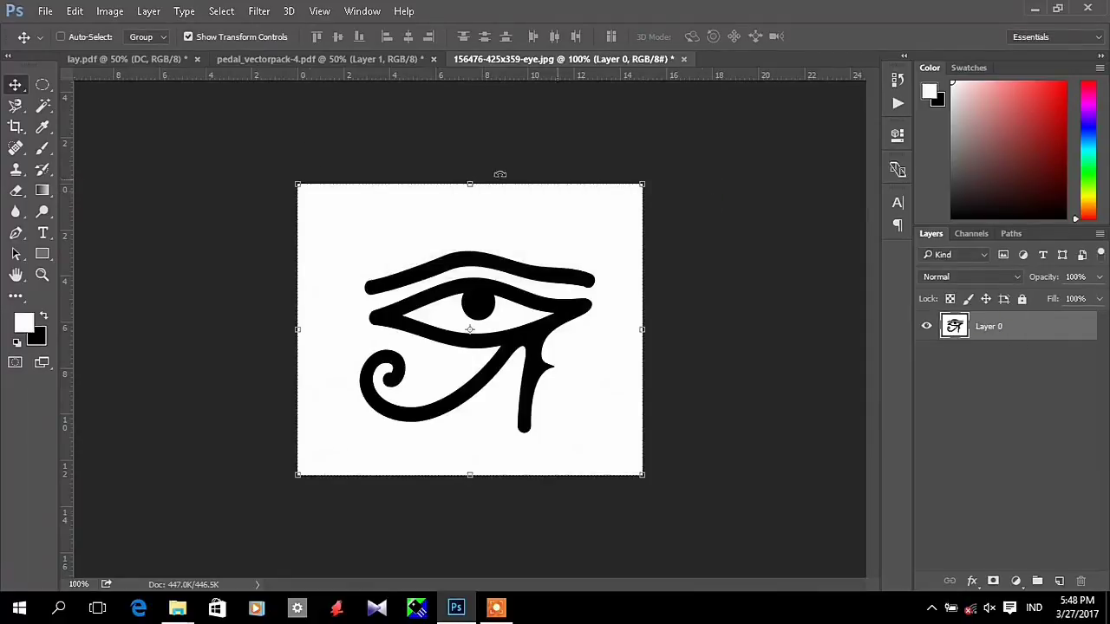
click(43, 104)
click(416, 239)
key(Delete)
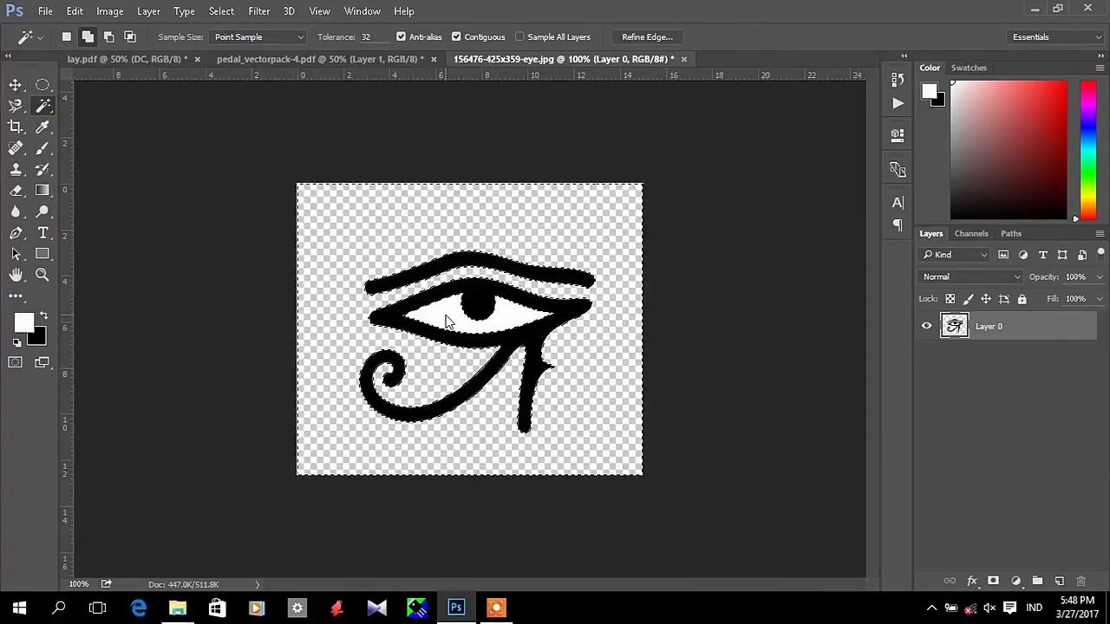
key(Delete)
key(ctrl+d)
Copy the selected eye and eyebrow into lay.pdf, closing the eye image without saving
click(401, 319)
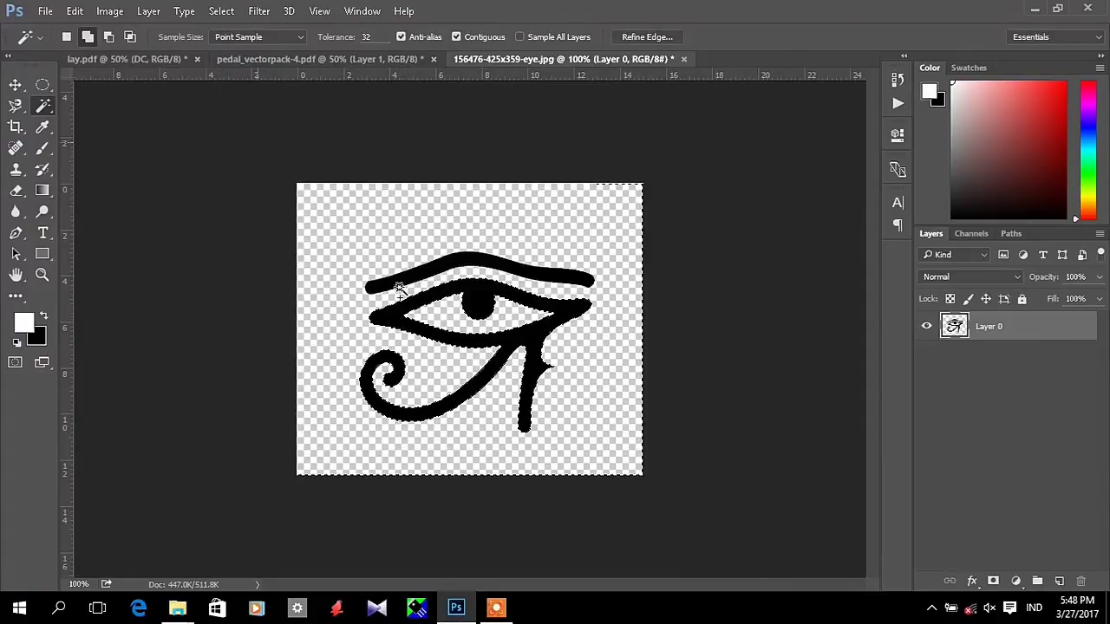
shift+click(397, 286)
drag(502, 72, 529, 106)
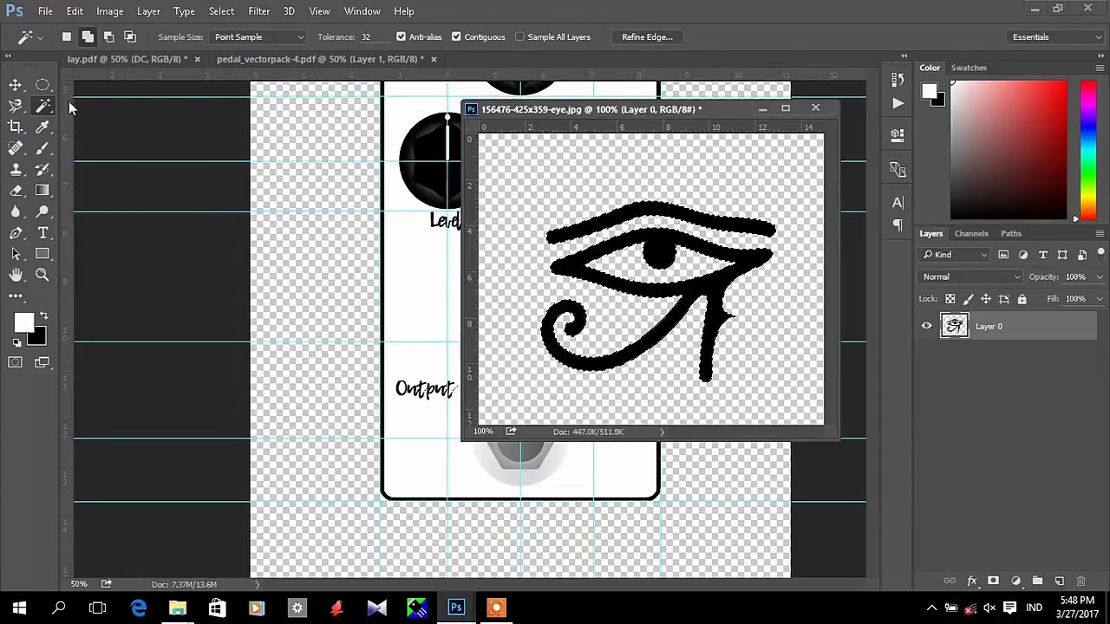
click(16, 84)
drag(567, 248, 339, 288)
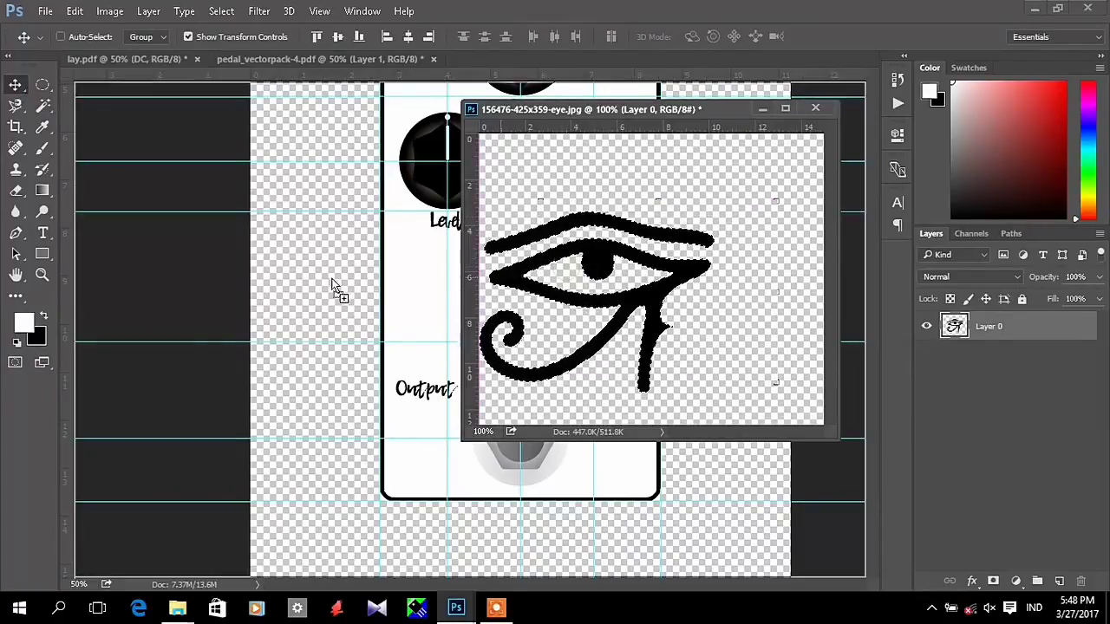
click(814, 109)
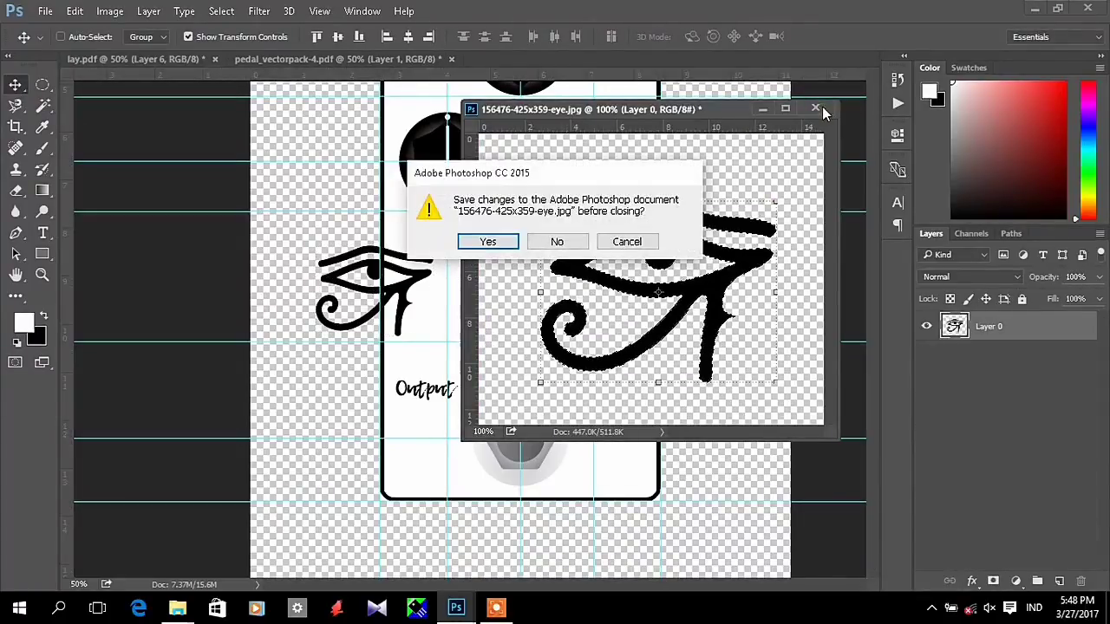
click(560, 241)
drag(965, 335, 969, 320)
text(art)
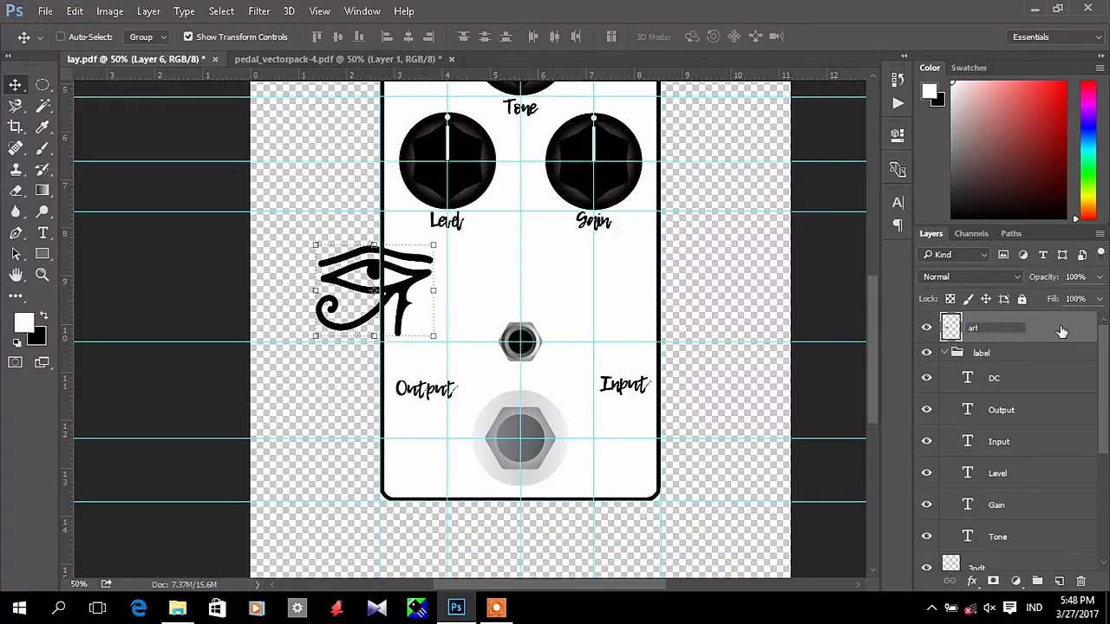
Name the new layer art, move it down the layer stack, and collapse the label group
key(Return)
mouse_move(951, 329)
mouse_down()
mouse_move(953, 526)
mouse_move(966, 462)
mouse_up()
drag(1107, 452, 1106, 335)
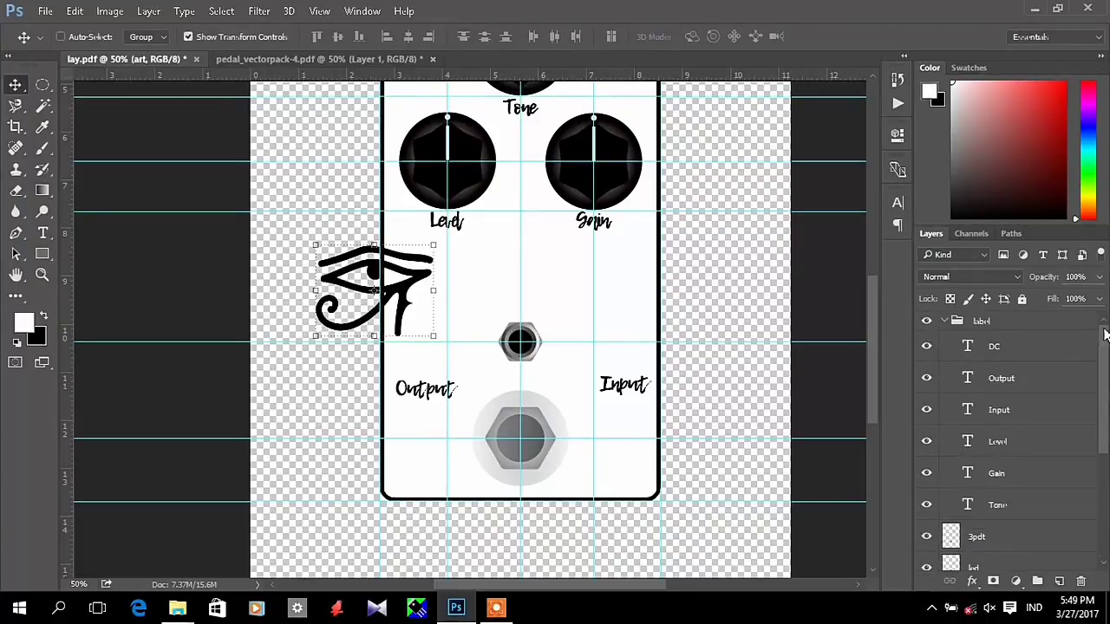
click(946, 322)
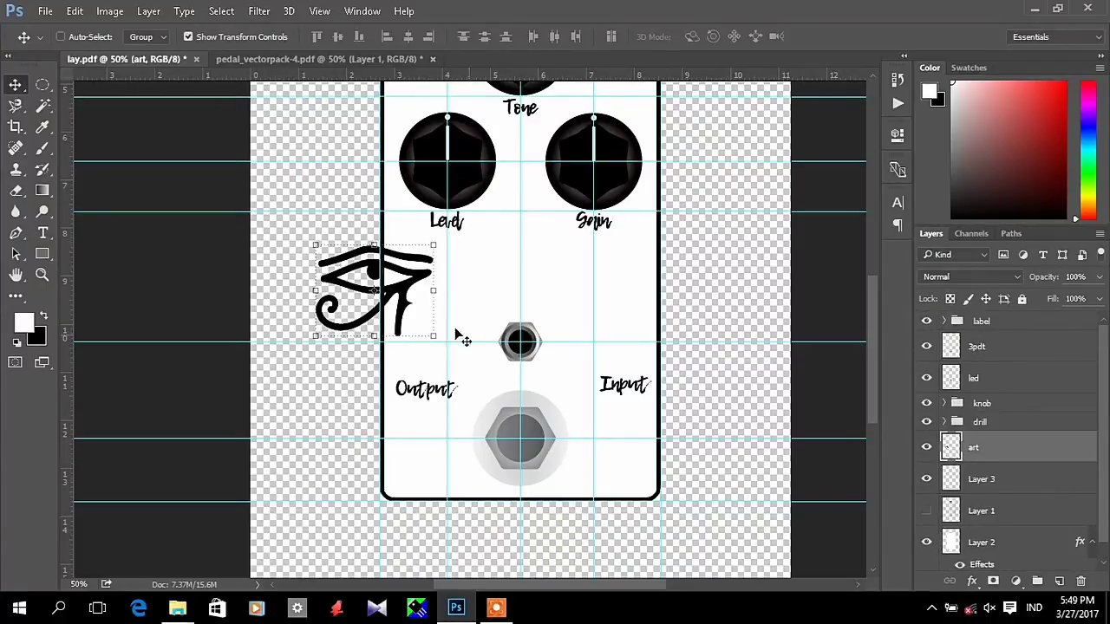
Enlarge the eye art to about 126% and centre it between the Level and Gain knobs
mouse_move(412, 293)
mouse_down()
mouse_move(633, 265)
mouse_move(559, 270)
mouse_up()
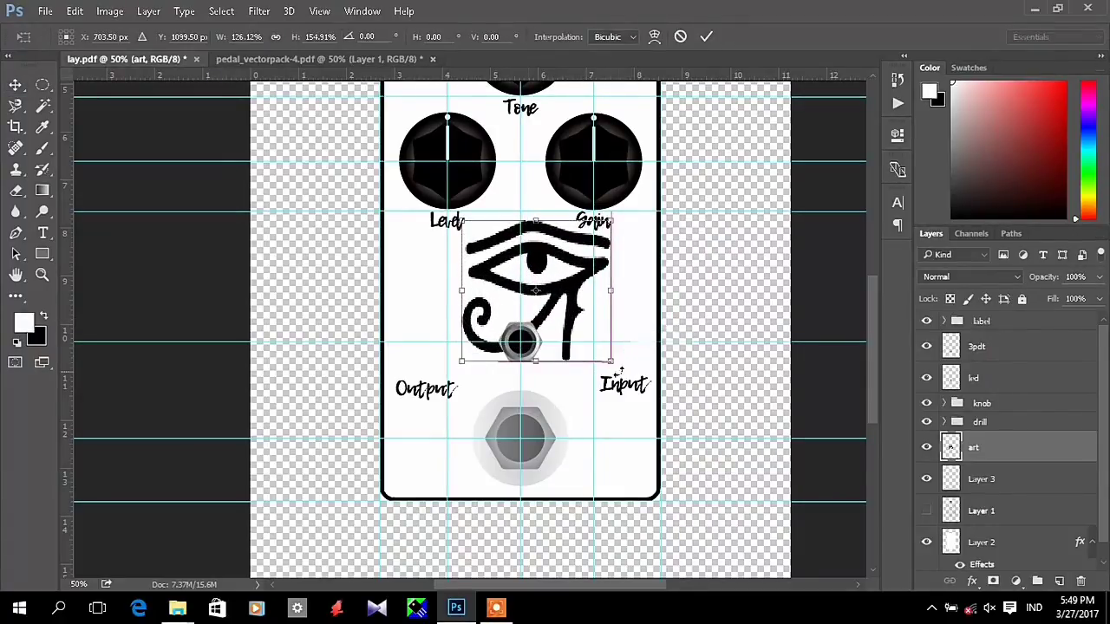
drag(580, 314, 611, 348)
drag(557, 297, 540, 282)
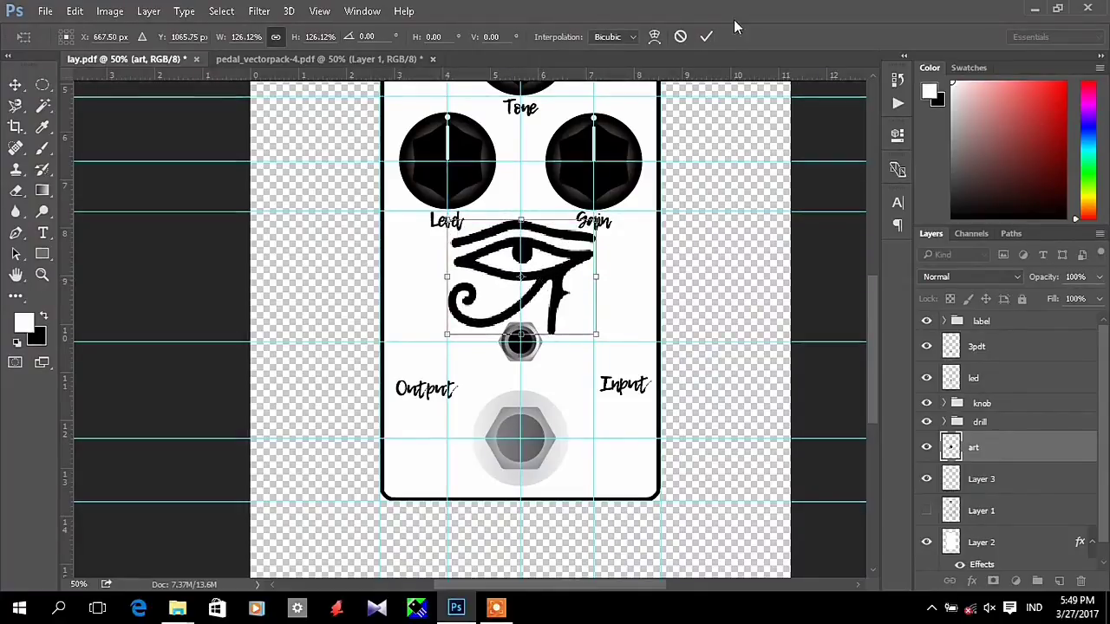
click(704, 37)
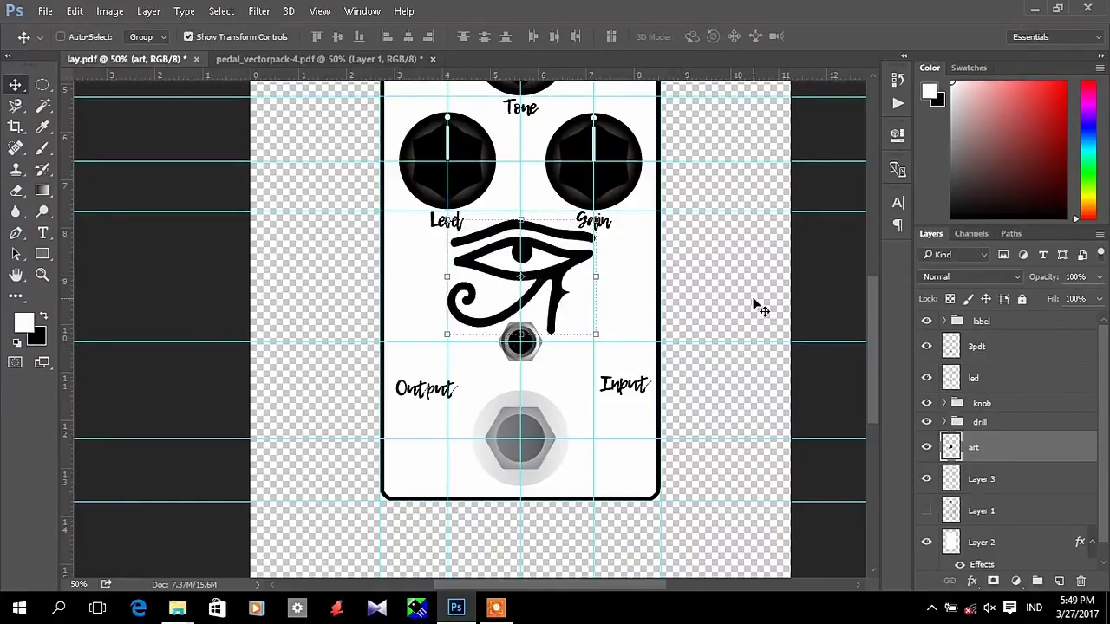
drag(872, 314, 872, 314)
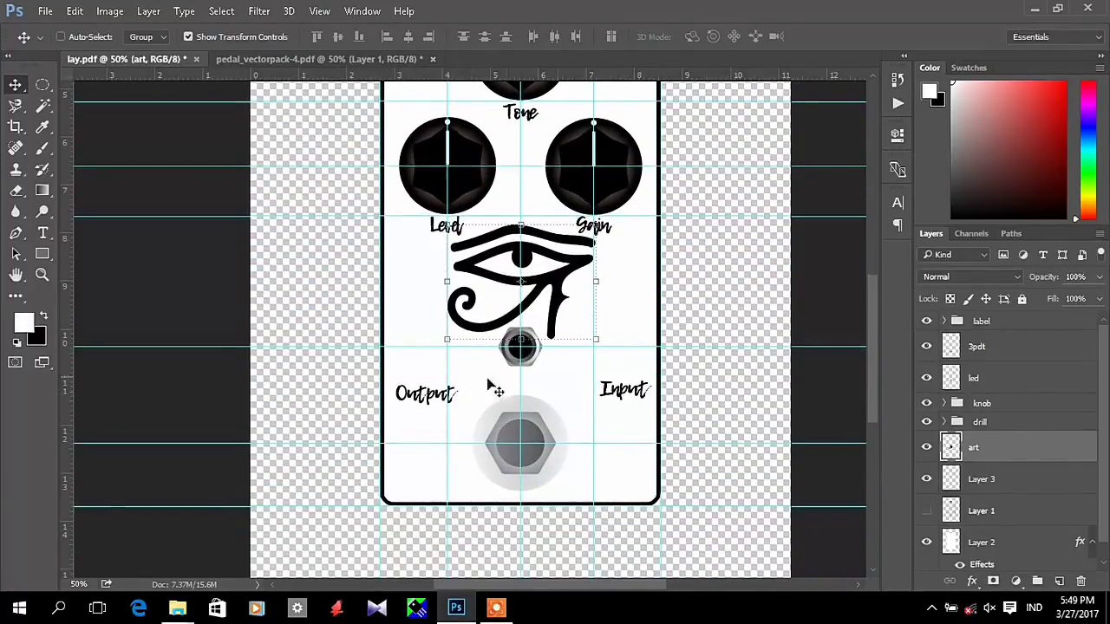
scroll(874, 295, up, 1)
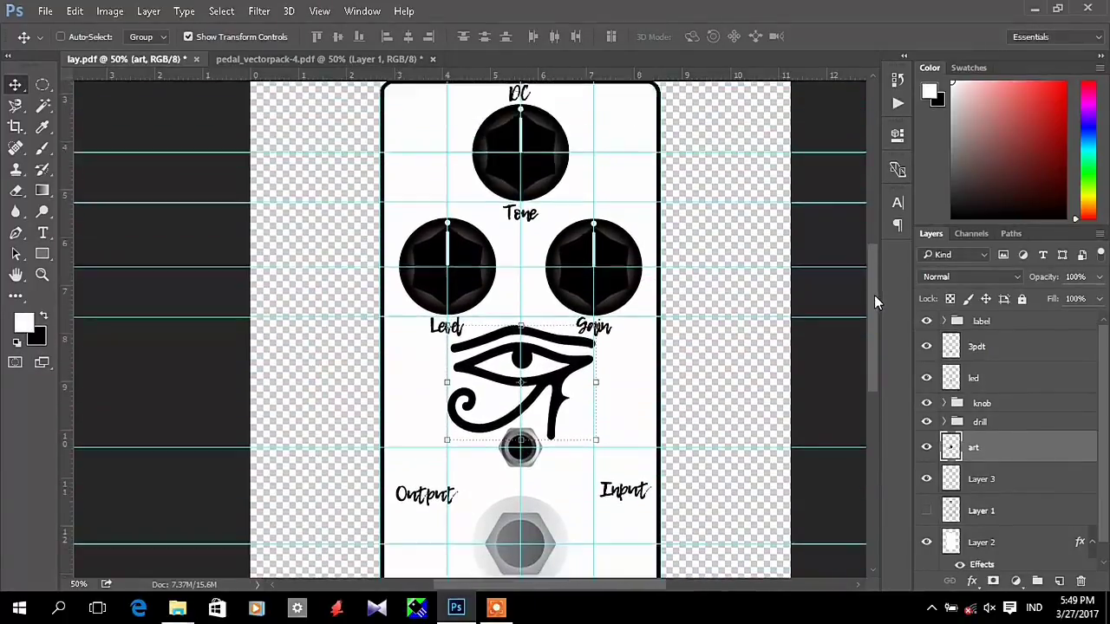
scroll(874, 299, up, 2)
scroll(875, 295, up, 2)
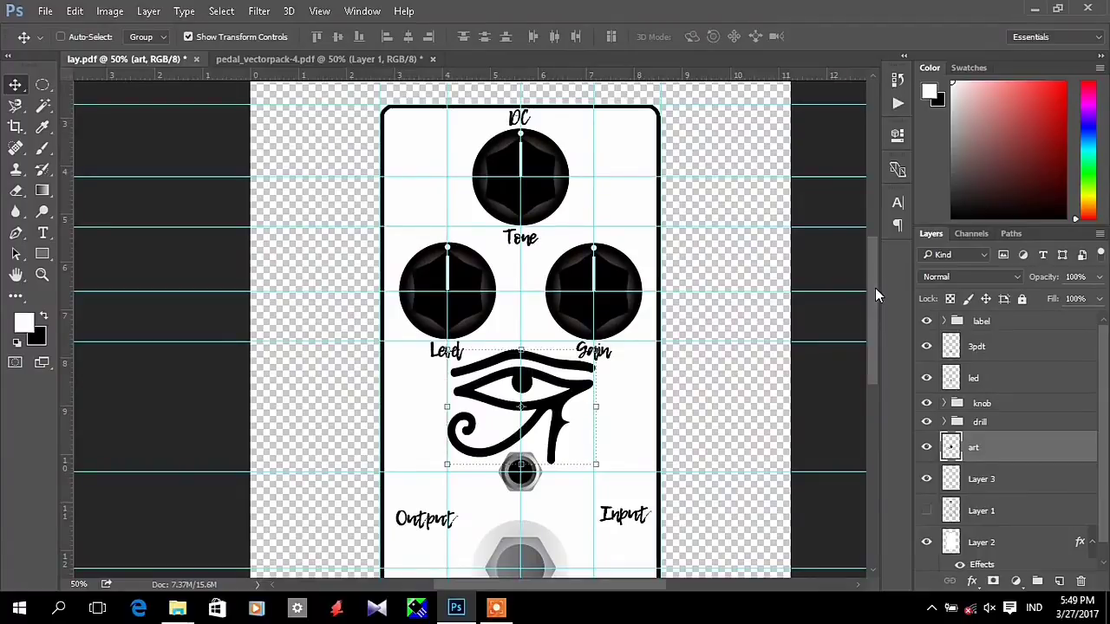
drag(875, 288, 870, 307)
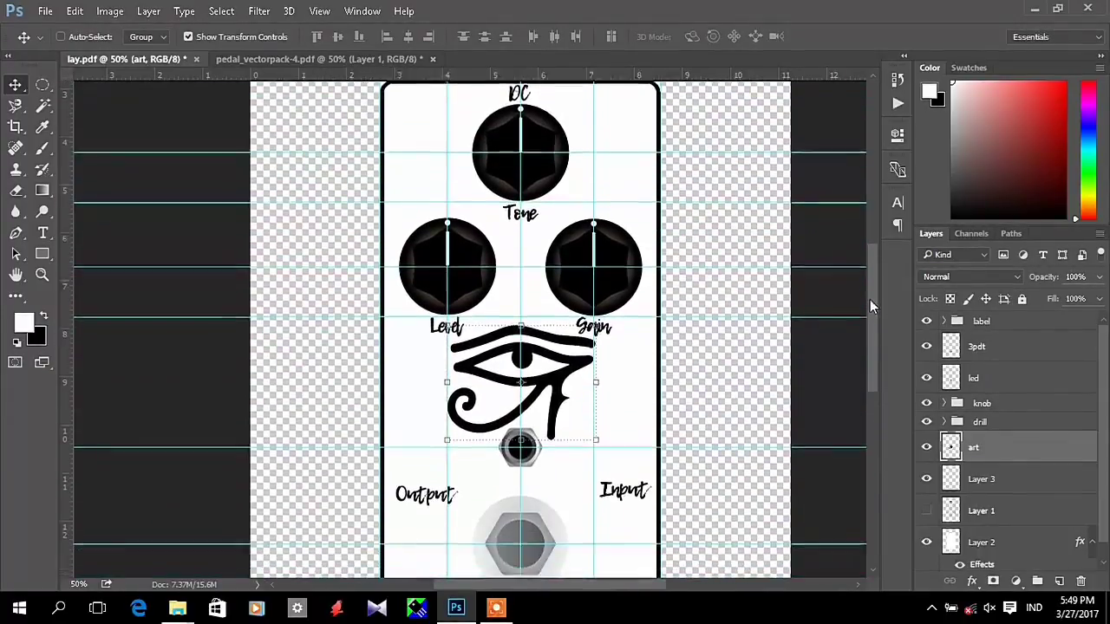
click(926, 404)
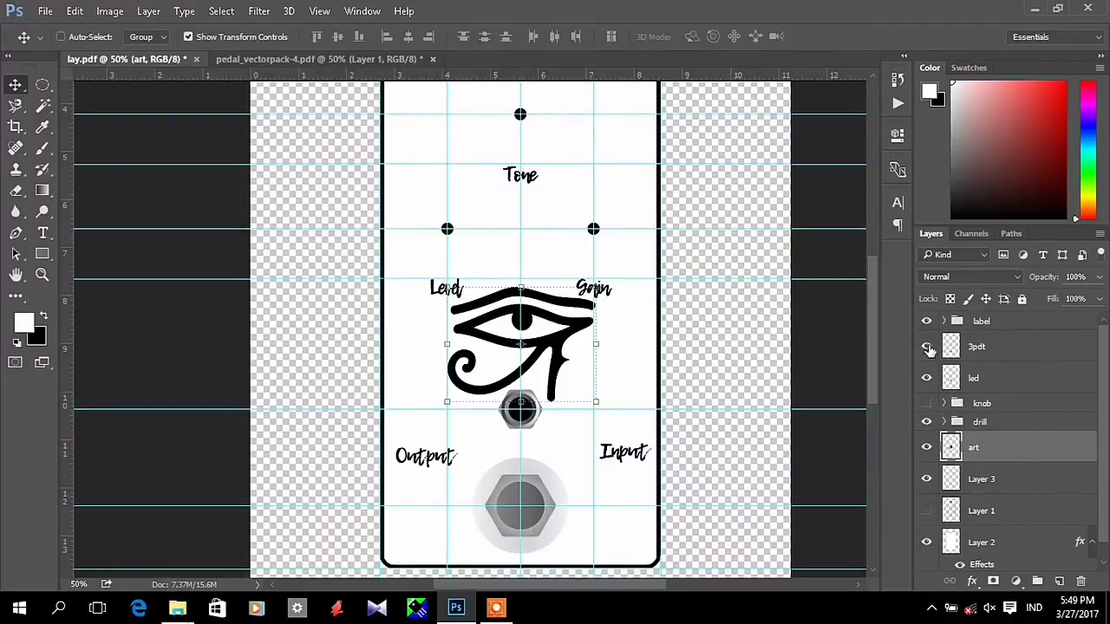
click(926, 345)
click(926, 378)
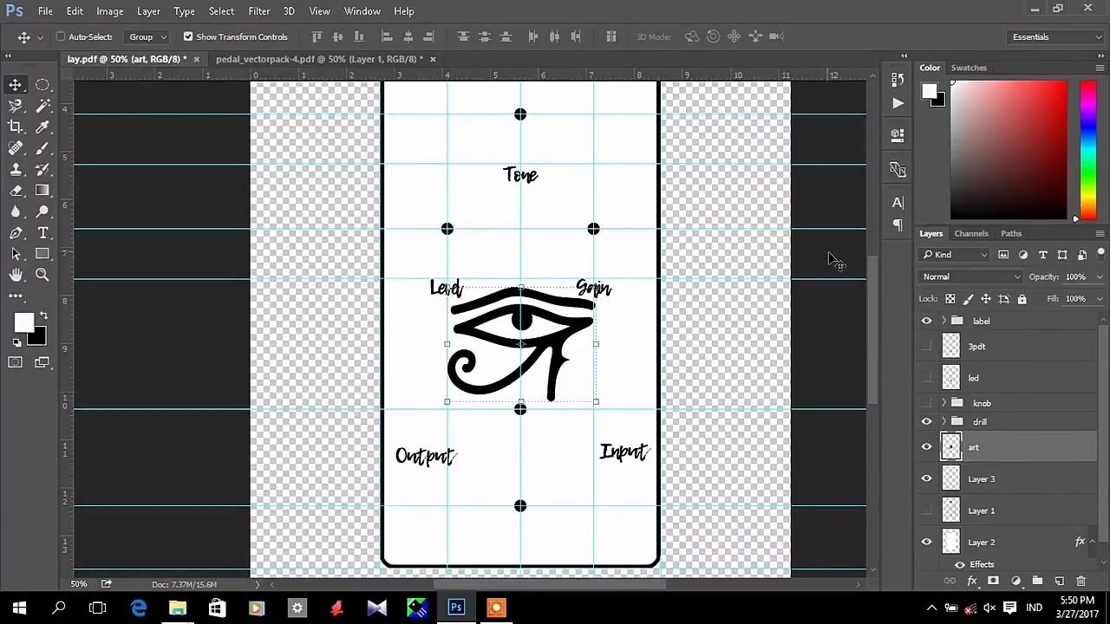
key(ctrl+minus)
key(ctrl+plus)
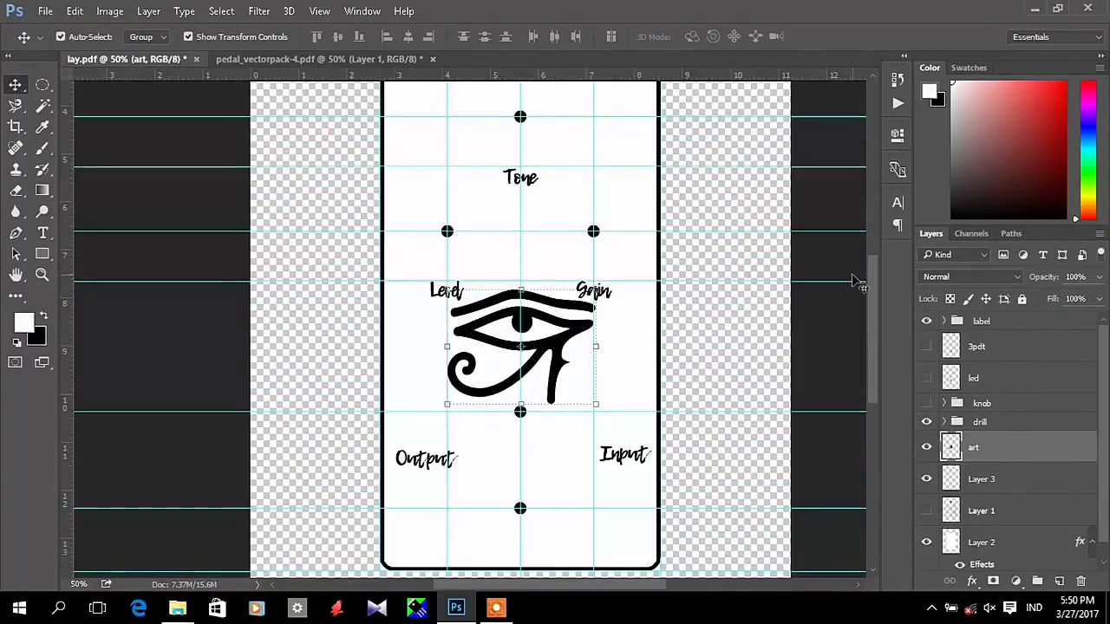
click(926, 346)
click(926, 378)
click(926, 403)
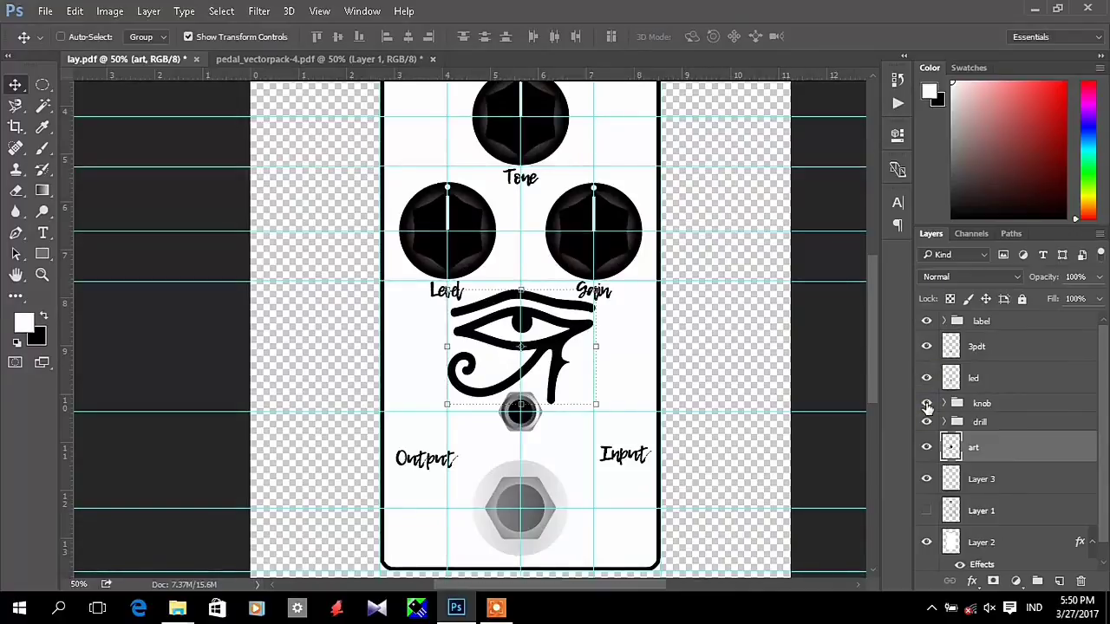
mouse_move(871, 335)
mouse_down()
mouse_move(871, 275)
mouse_move(875, 359)
mouse_move(875, 346)
mouse_up()
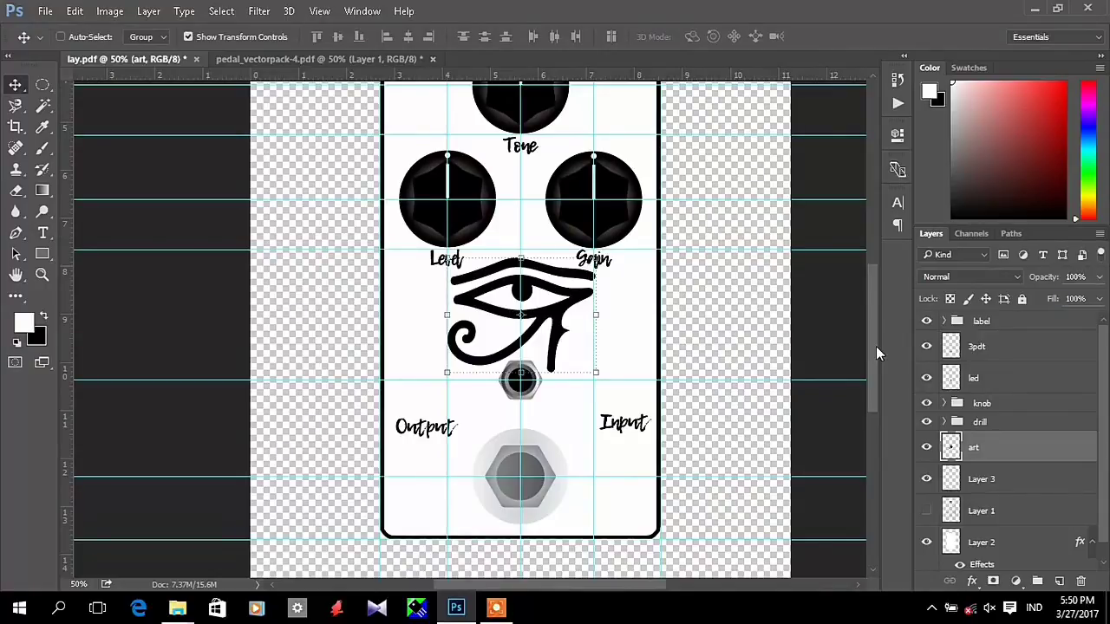
Start a METAL text label left of the pedal in the Zero & Zero Is grunge font
click(981, 321)
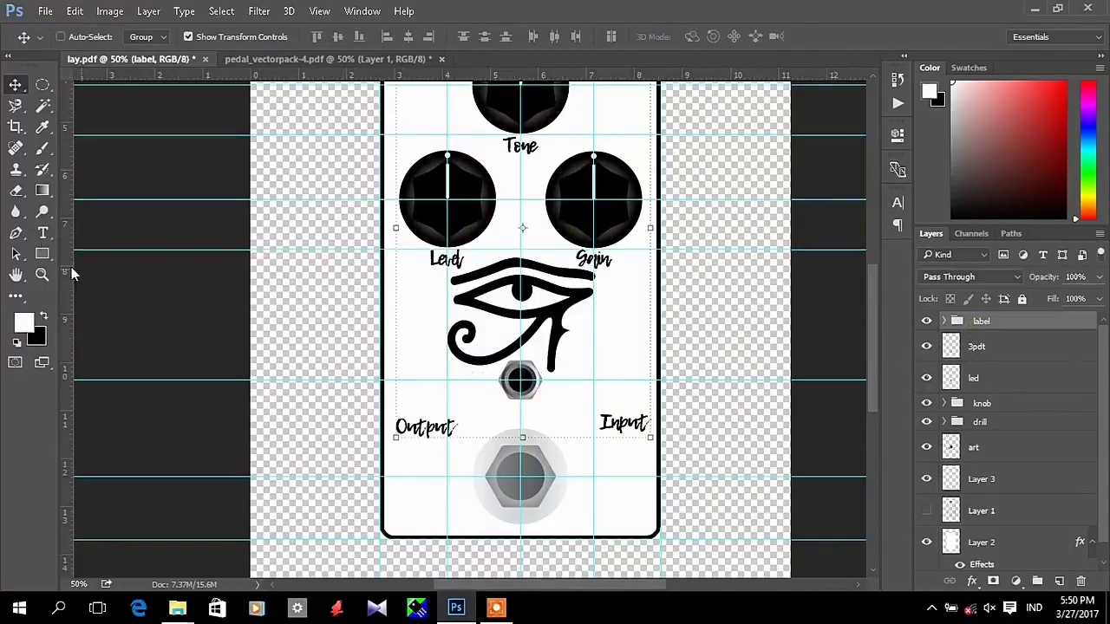
click(45, 231)
click(204, 38)
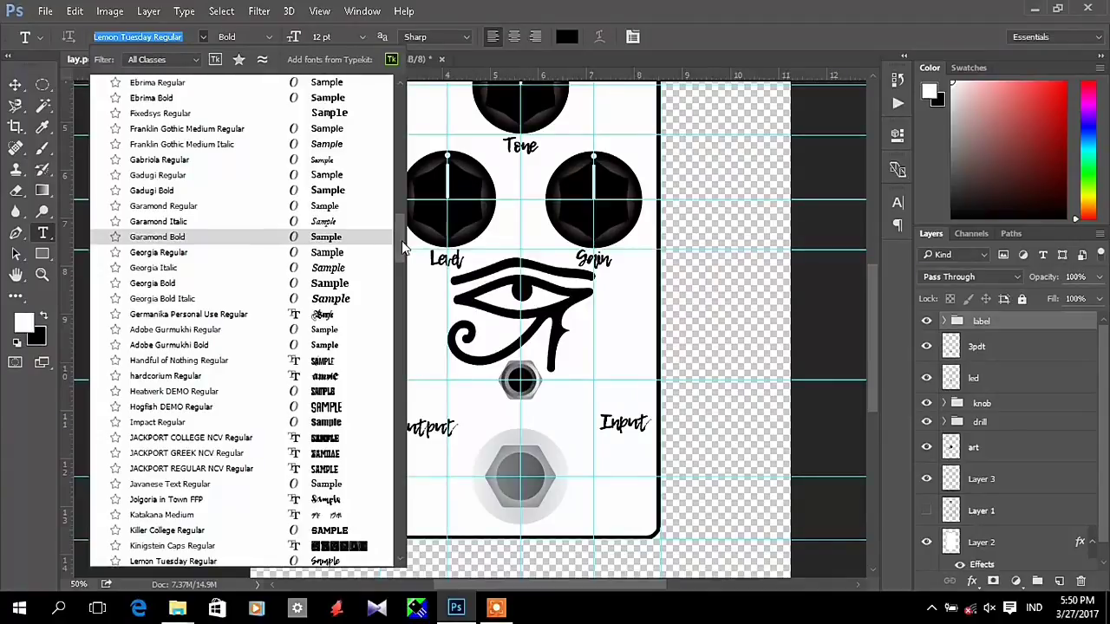
drag(401, 245, 397, 78)
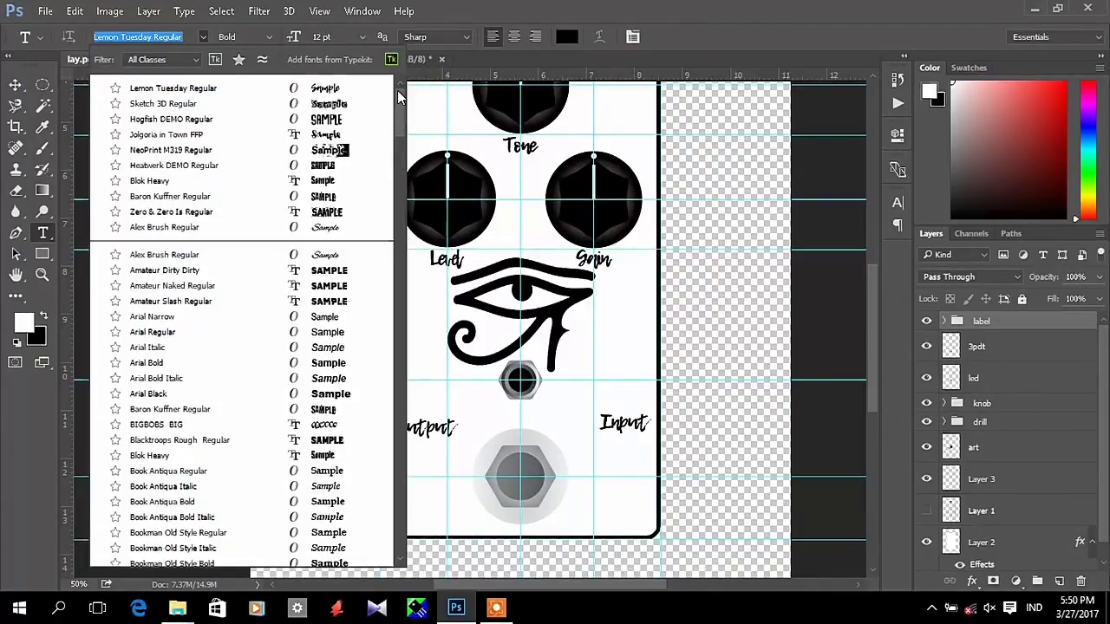
click(373, 215)
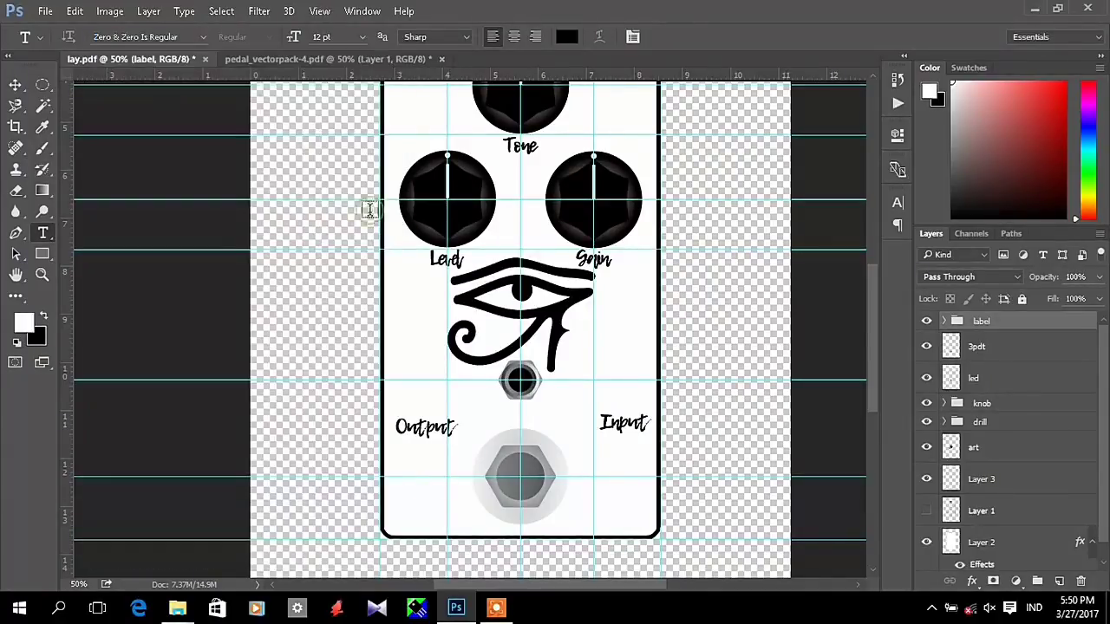
click(340, 323)
text(METAL)
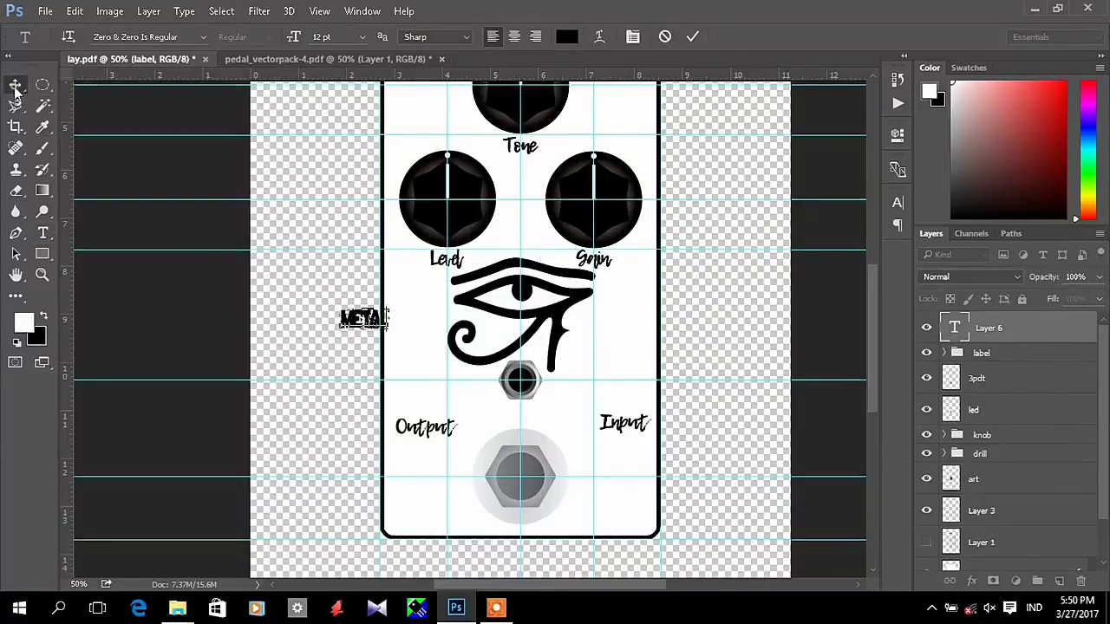
Tilt the METAL text slightly with Free Transform and place it beside the eye
click(16, 85)
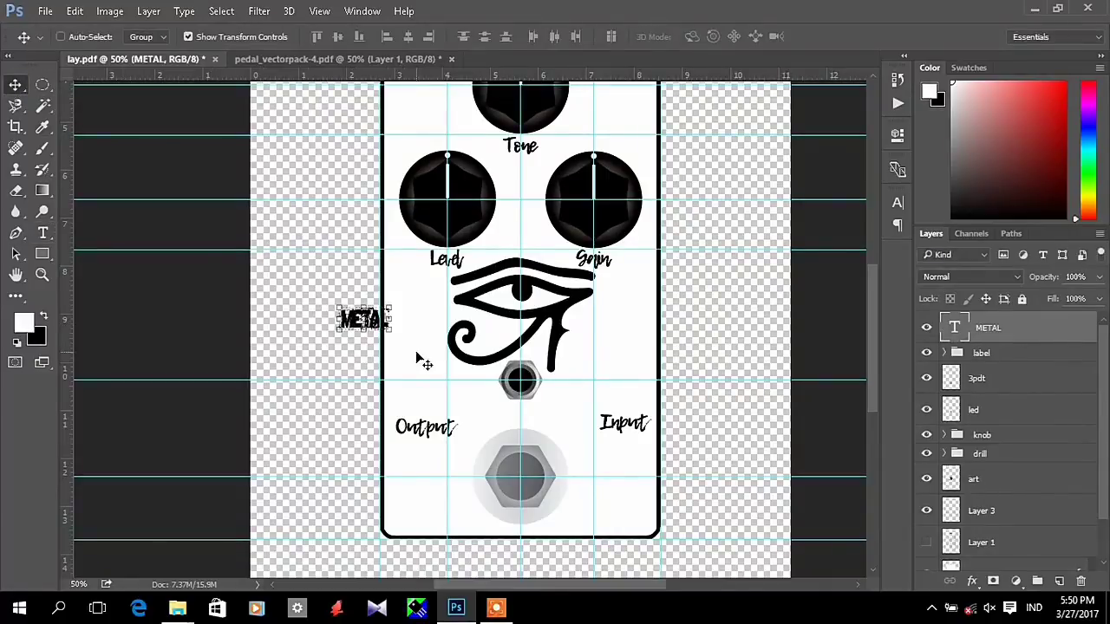
key(ctrl+t)
drag(416, 345, 483, 324)
click(706, 37)
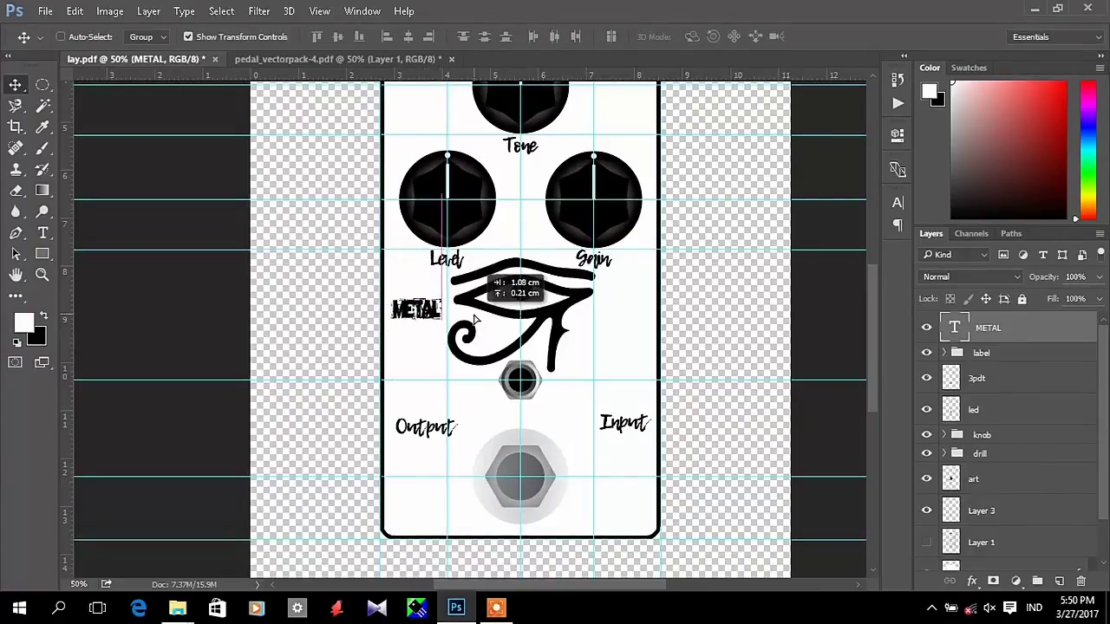
Widen and stretch METAL taller, nudge it left of the eye, and begin a second word
click(898, 201)
click(868, 252)
click(845, 390)
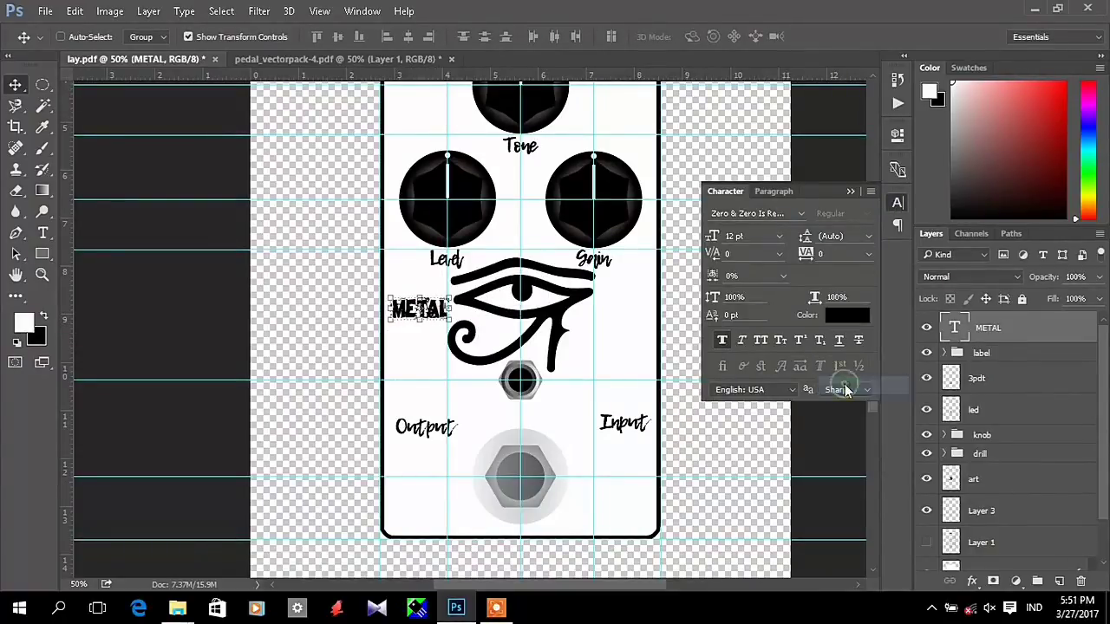
drag(438, 324, 453, 333)
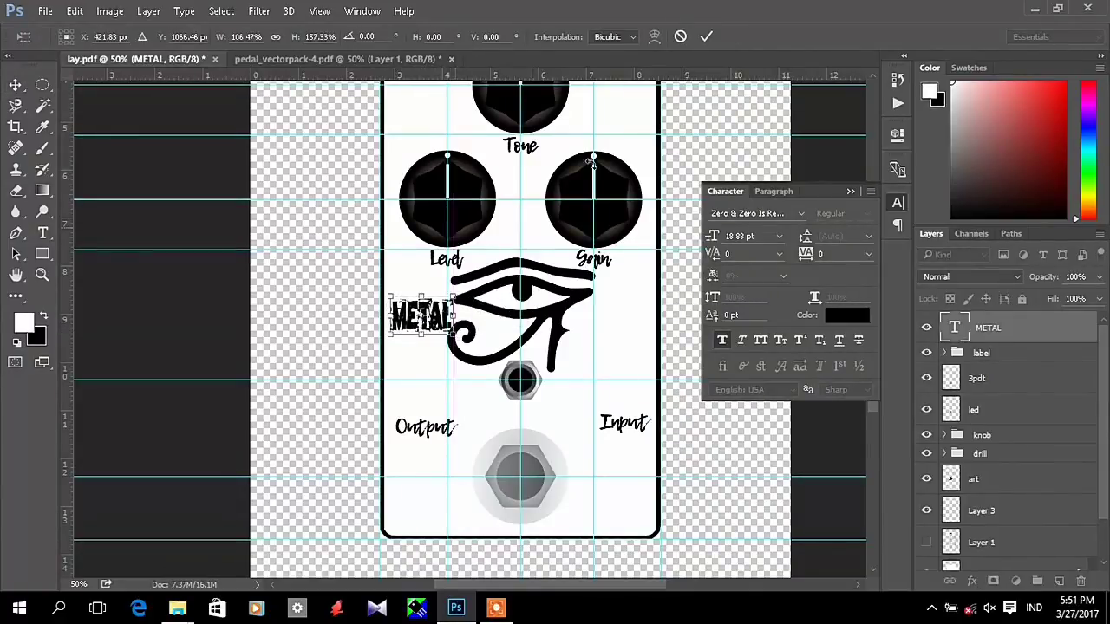
click(707, 37)
click(851, 192)
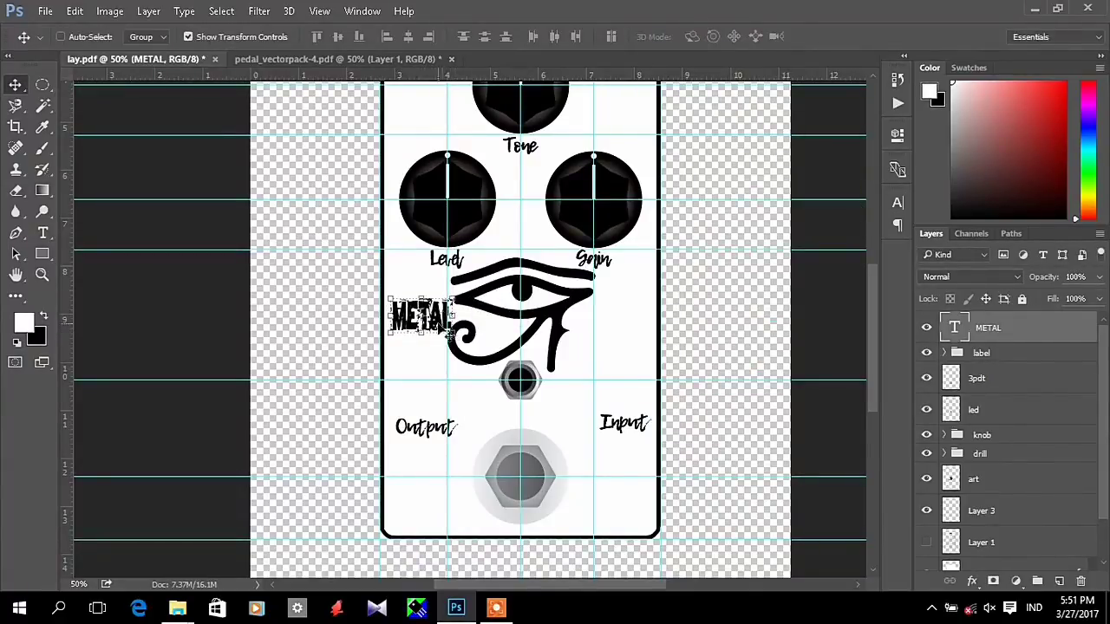
drag(442, 325, 443, 312)
key(t)
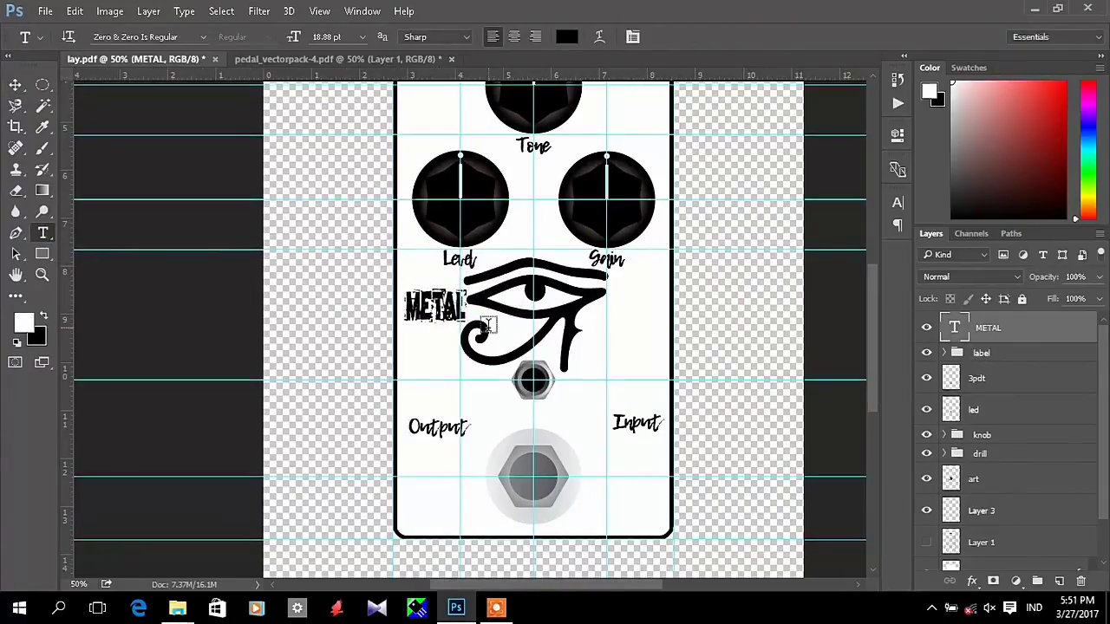
click(488, 326)
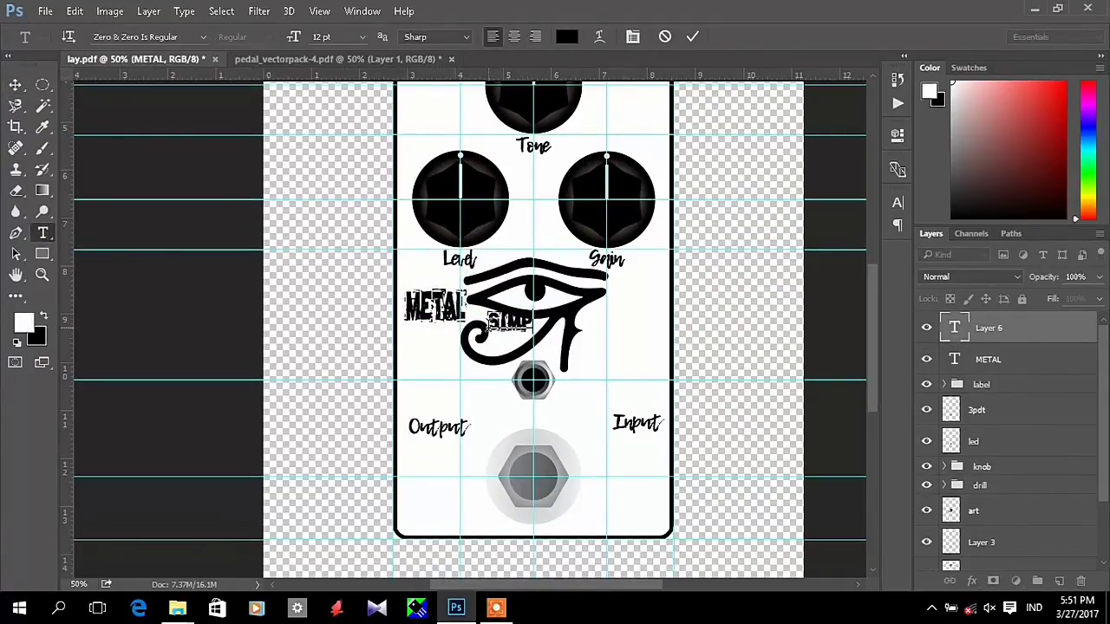
Finish the word SIMPLEX, move it right of the eye, and adjust its size
text(LEX)
key(ctrl+Return)
key(v)
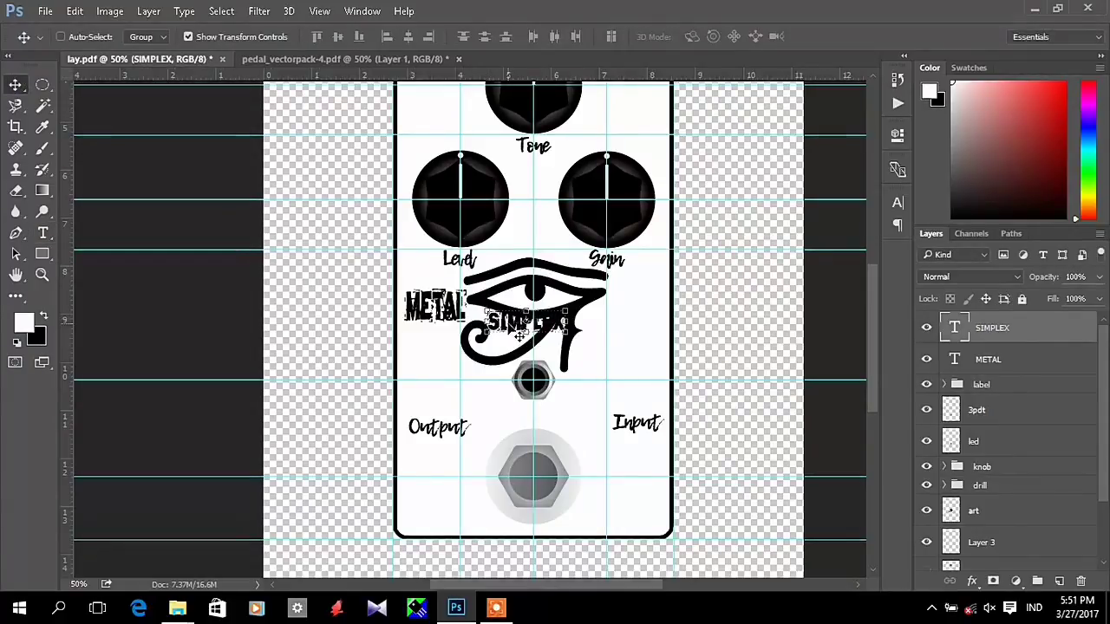
mouse_move(518, 336)
mouse_down()
mouse_move(618, 324)
mouse_move(628, 287)
mouse_up()
key(ctrl+t)
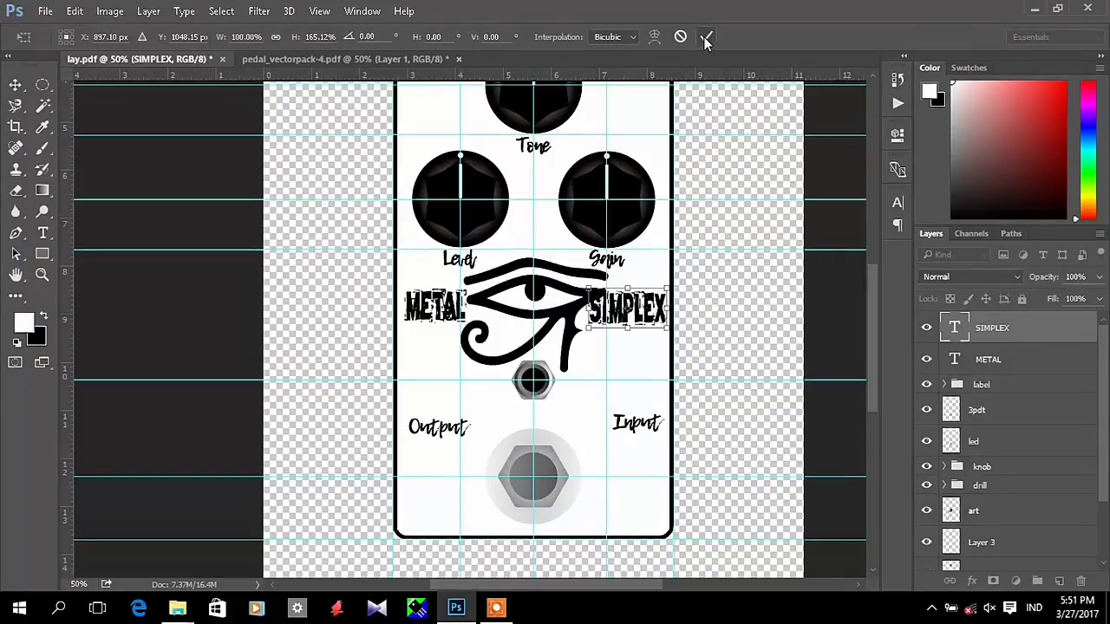
click(707, 39)
Bring up the layer style settings for the SIMPLEX text layer
click(959, 358)
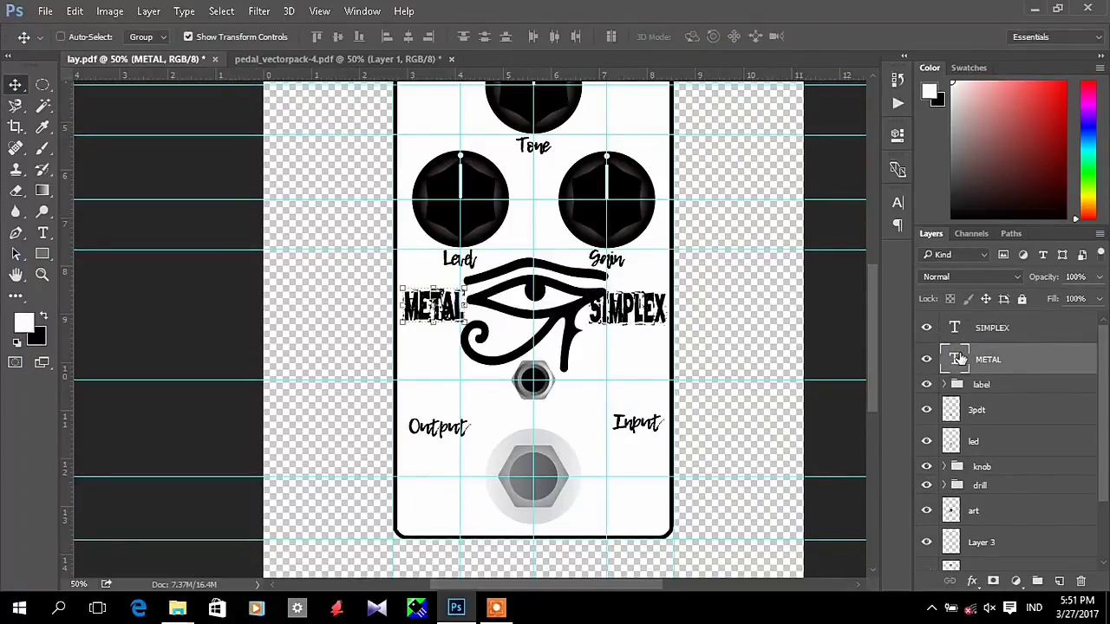
click(1013, 329)
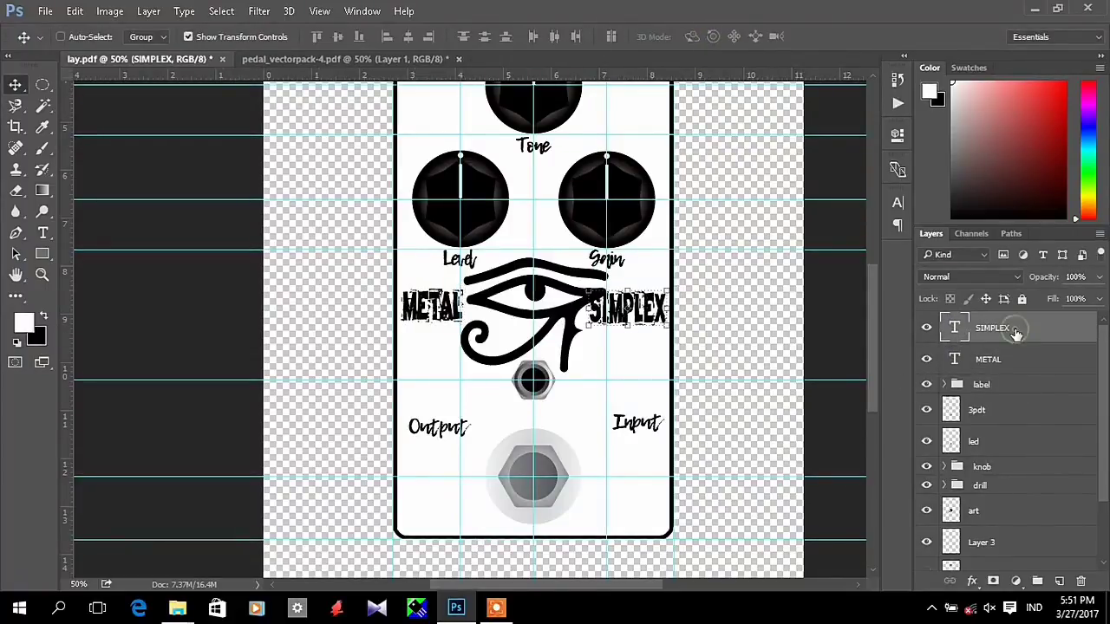
right_click(1011, 326)
click(724, 115)
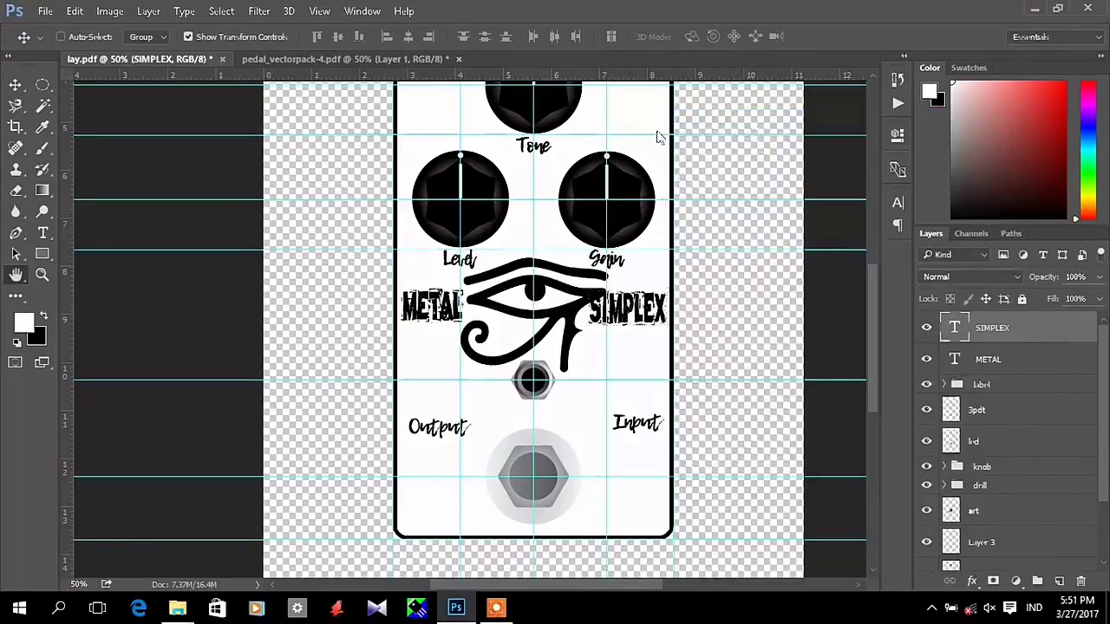
Give SIMPLEX a white (ffffff) outline stroke layer style
click(368, 249)
click(595, 283)
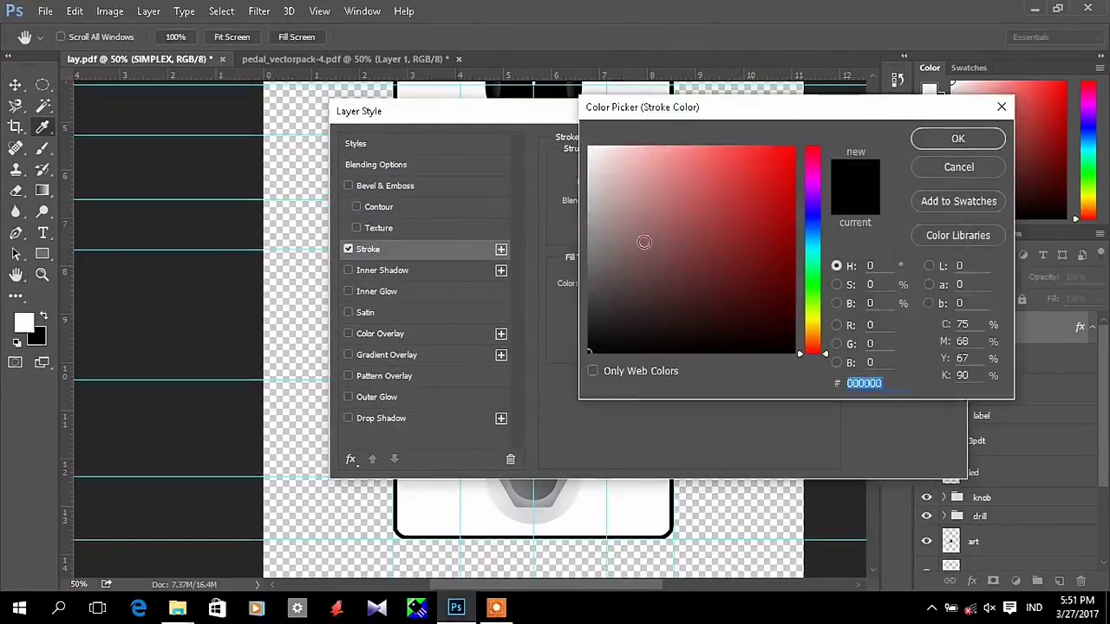
text(ffffff)
key(Return)
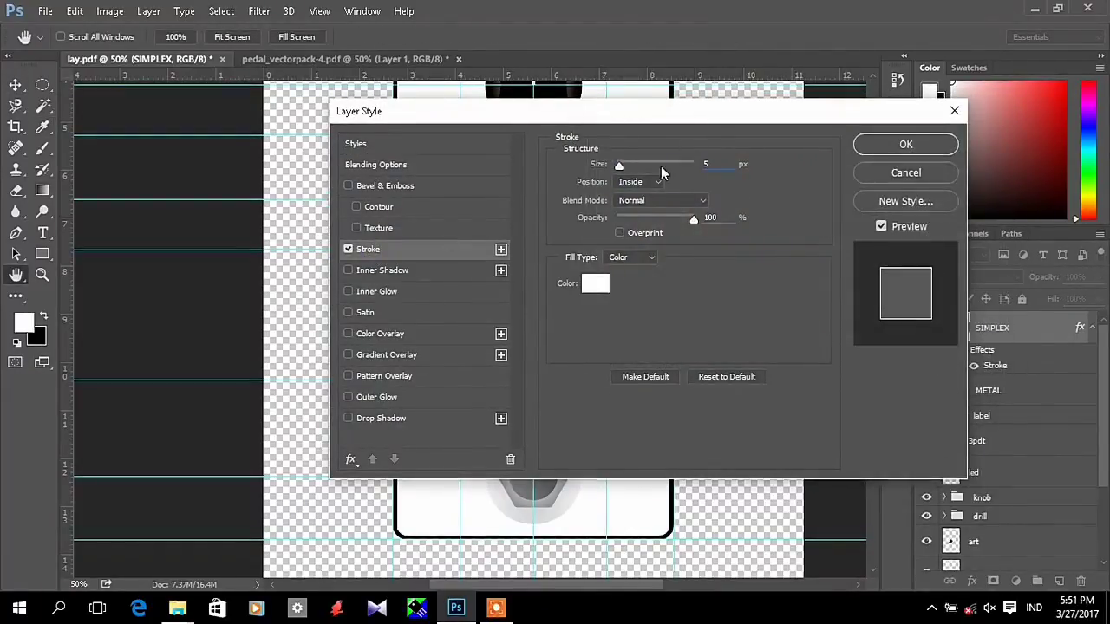
click(640, 182)
click(905, 144)
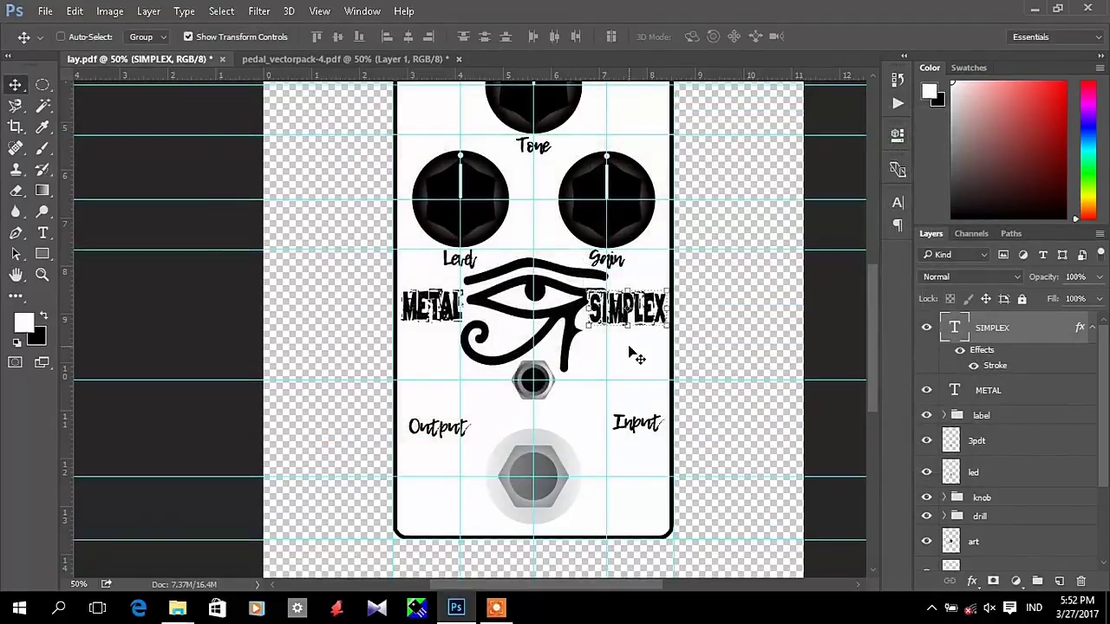
Set letter tracking to 25 for both SIMPLEX and METAL
key(ctrl+plus)
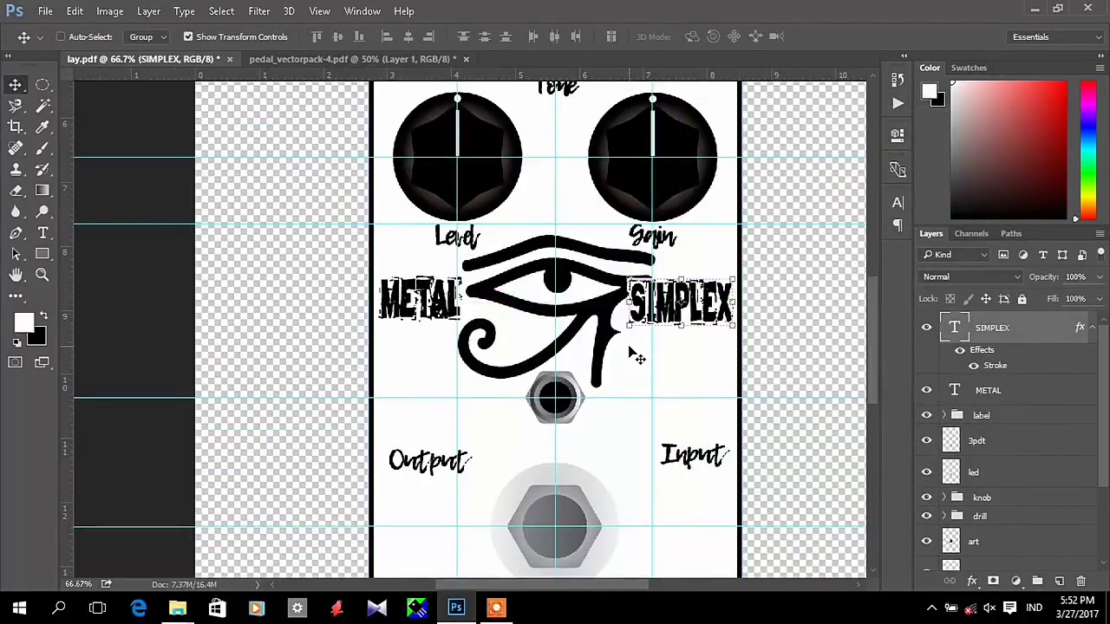
click(897, 199)
click(869, 253)
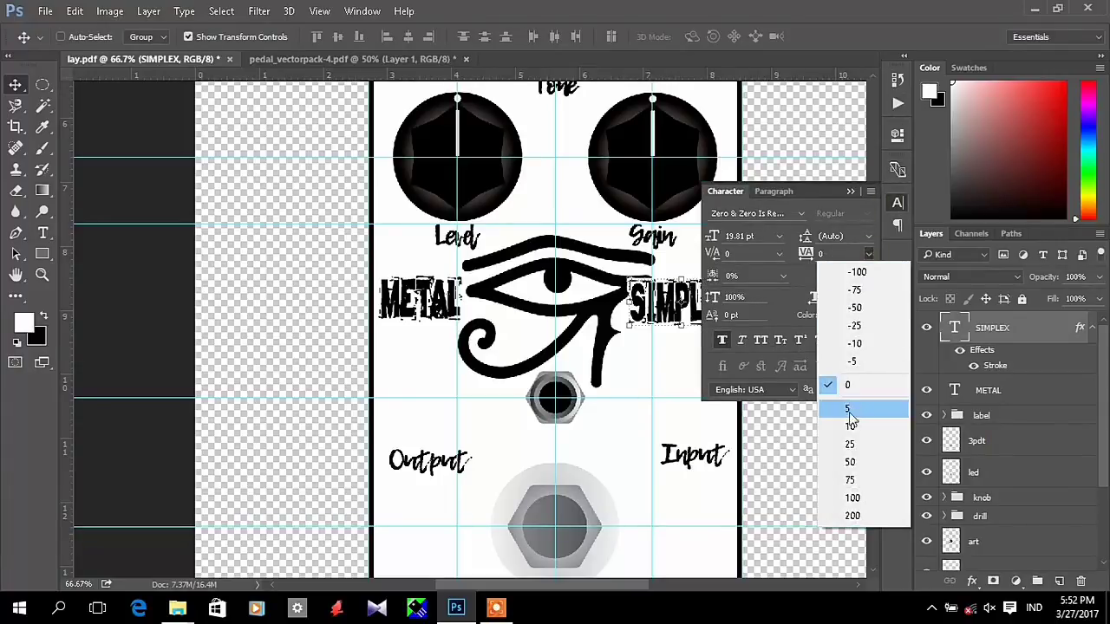
click(850, 425)
click(868, 253)
click(850, 445)
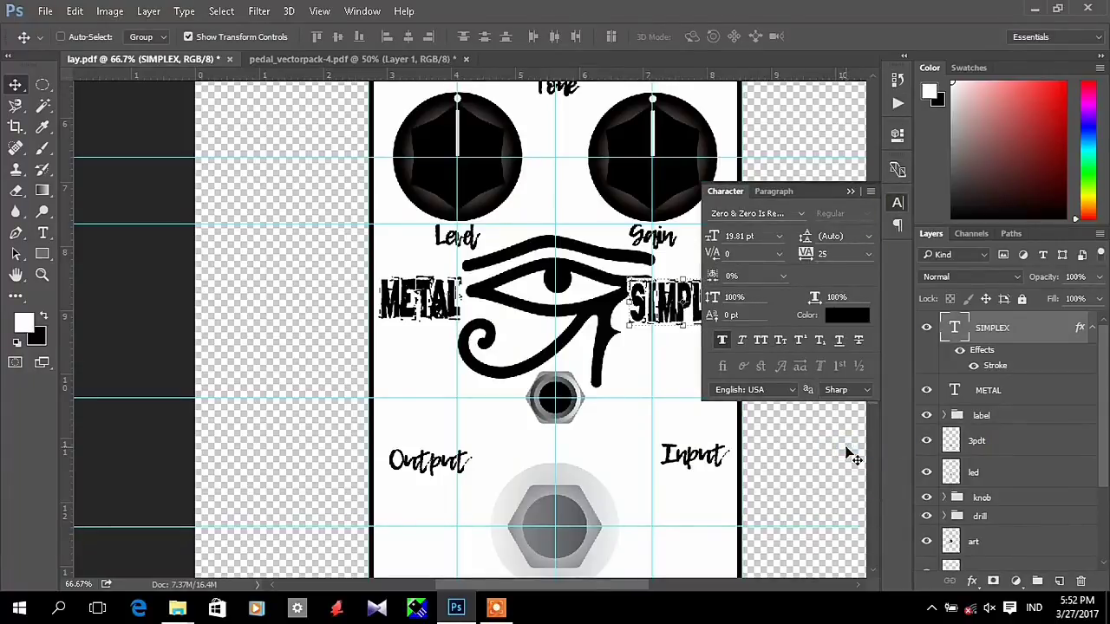
click(957, 392)
click(869, 253)
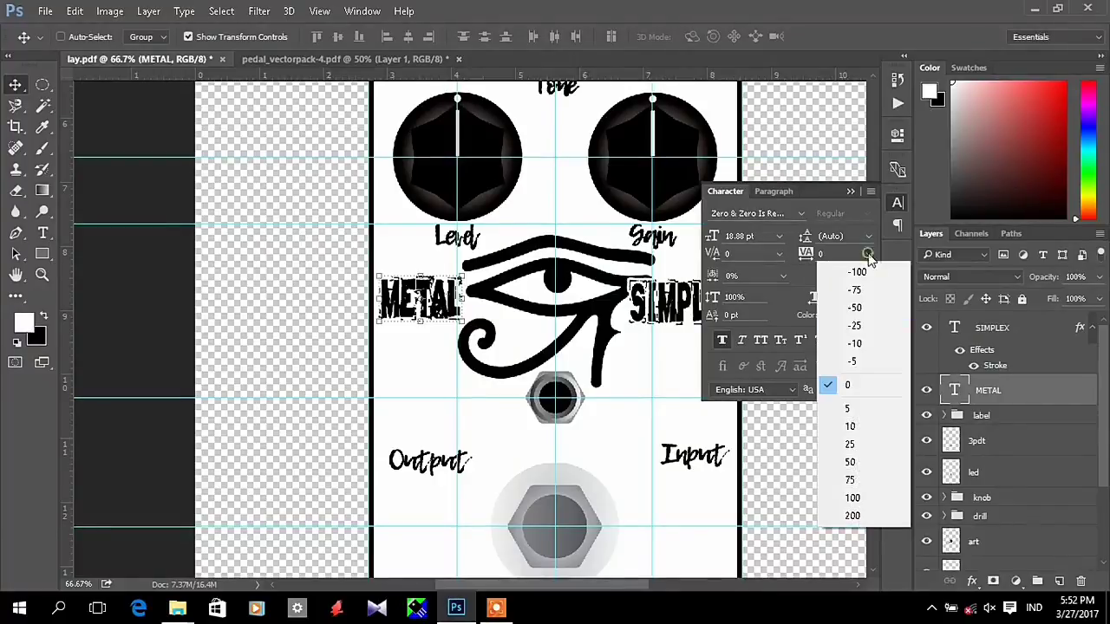
click(850, 445)
click(850, 191)
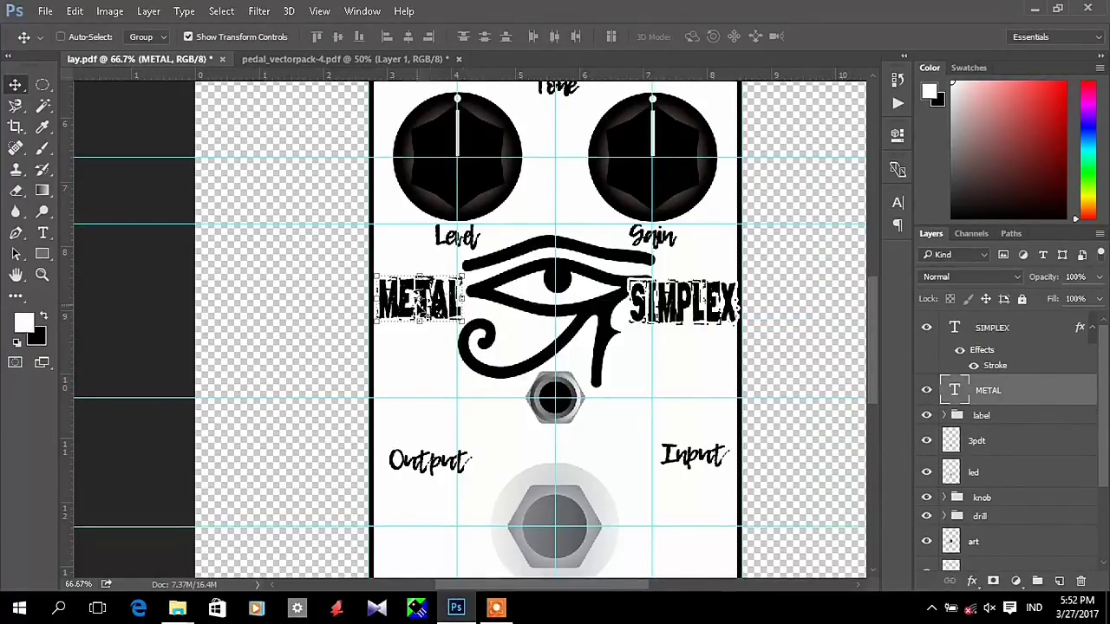
Move METAL and SIMPLEX lower so they flank the small jack, then zoom out
drag(427, 318, 441, 390)
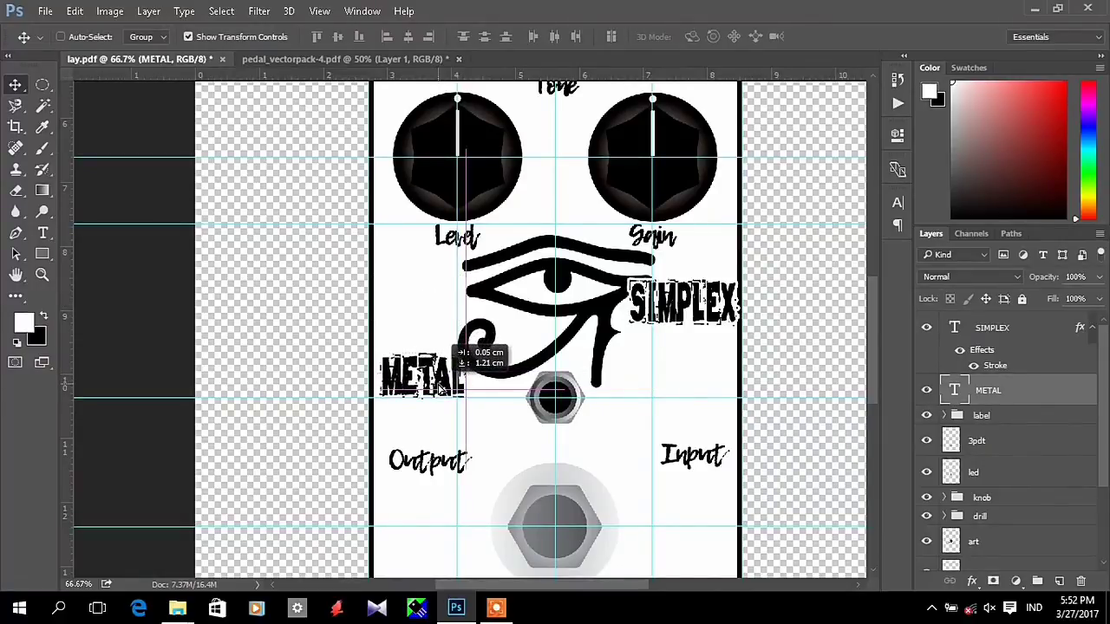
click(988, 328)
drag(706, 310, 701, 382)
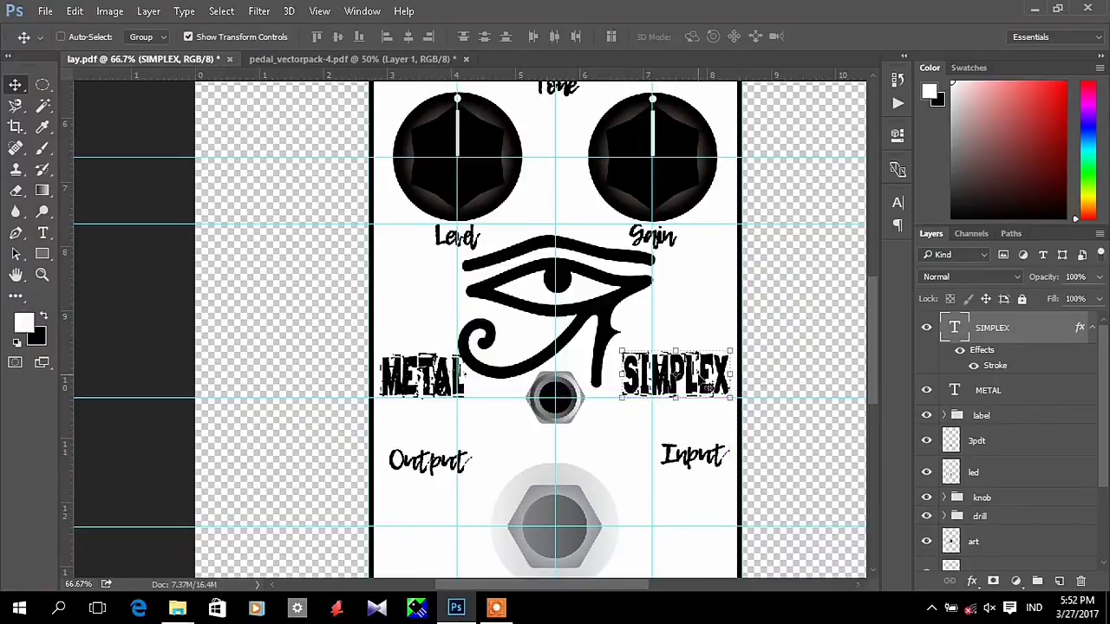
key(ctrl+minus)
key(ctrl+minus)
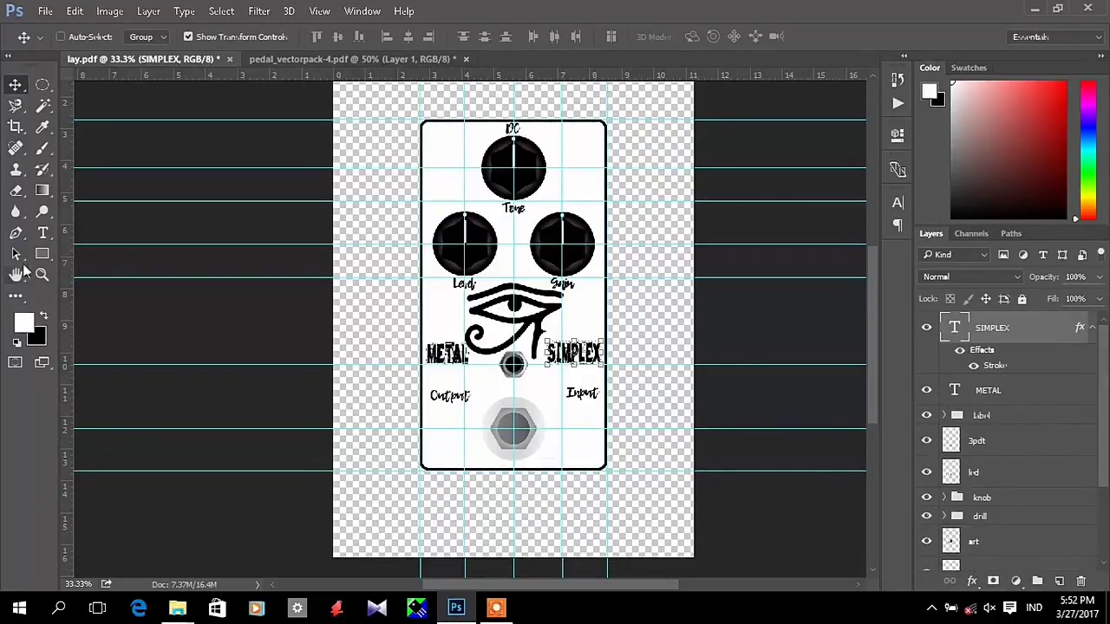
Type 'TERIMA KASIH..... NANTIKAN TUTOR SELANJUTNYA' as a new text line below the pedal
click(41, 234)
click(386, 509)
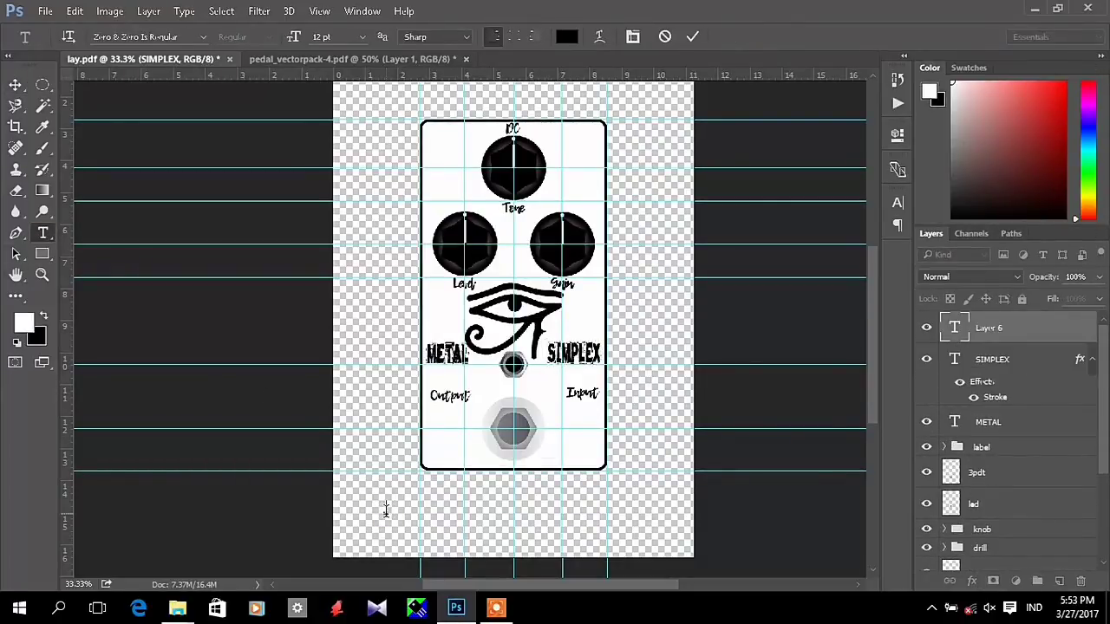
key(ctrl+plus)
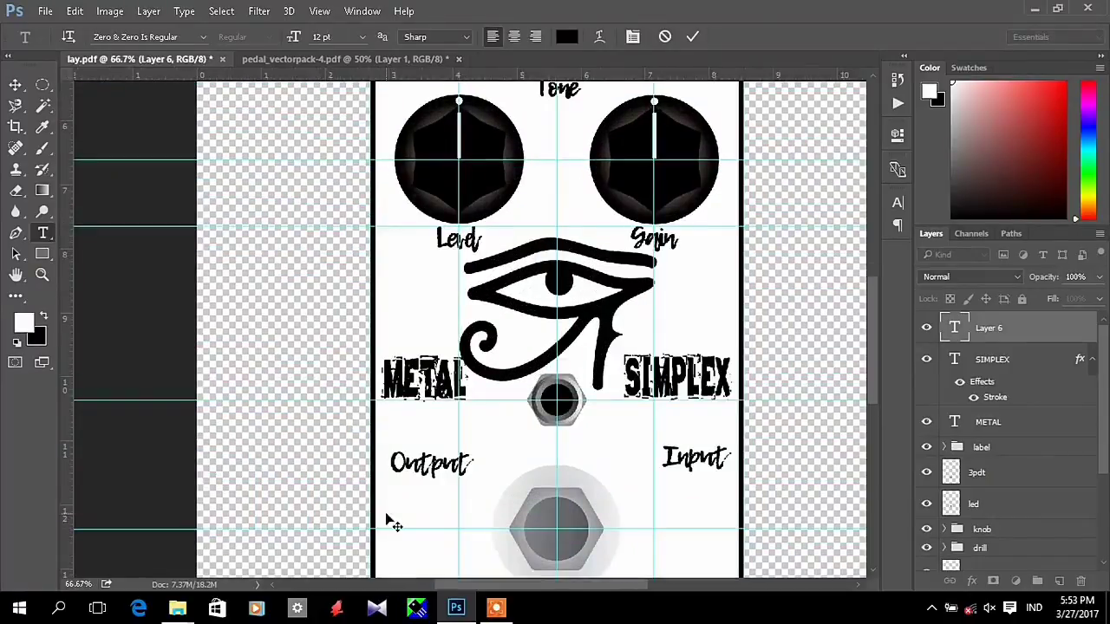
drag(872, 339, 874, 413)
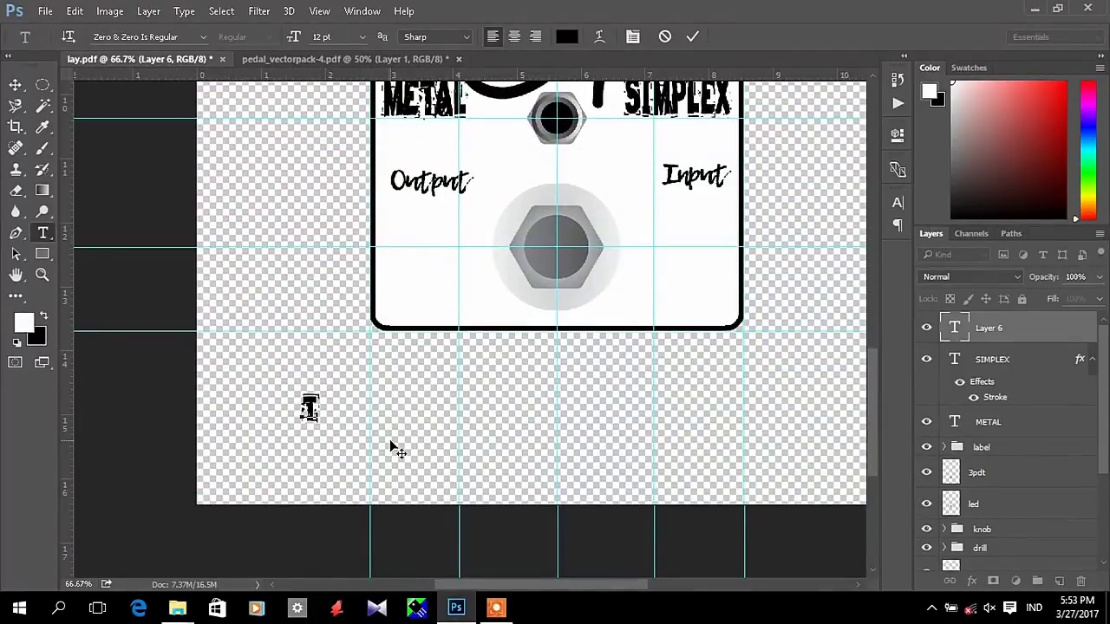
text(TERIMA)
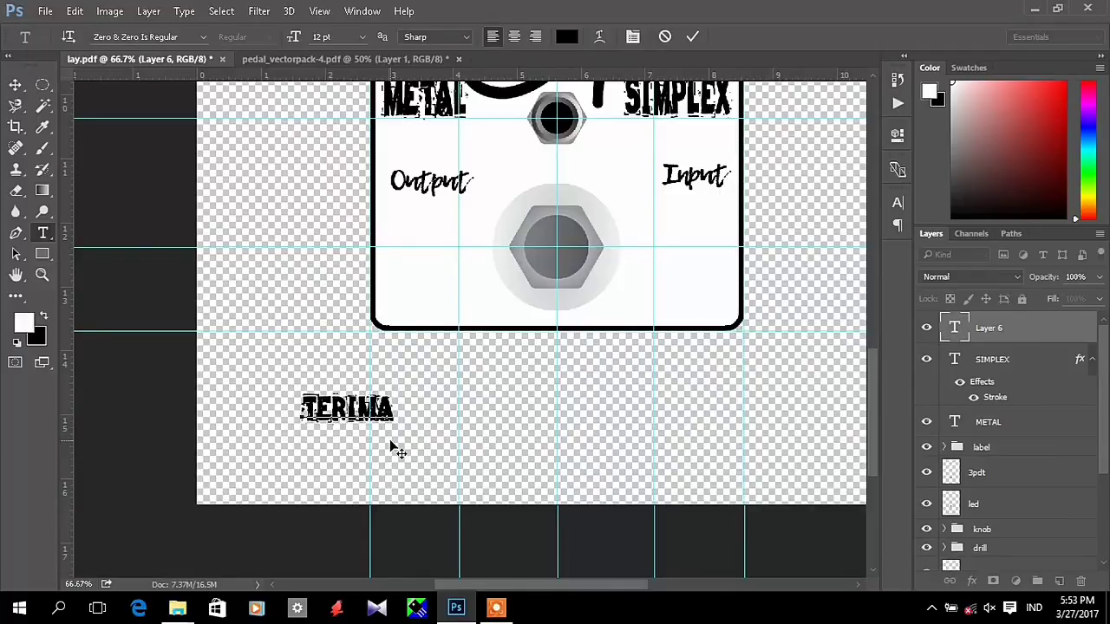
text( KASIH.....)
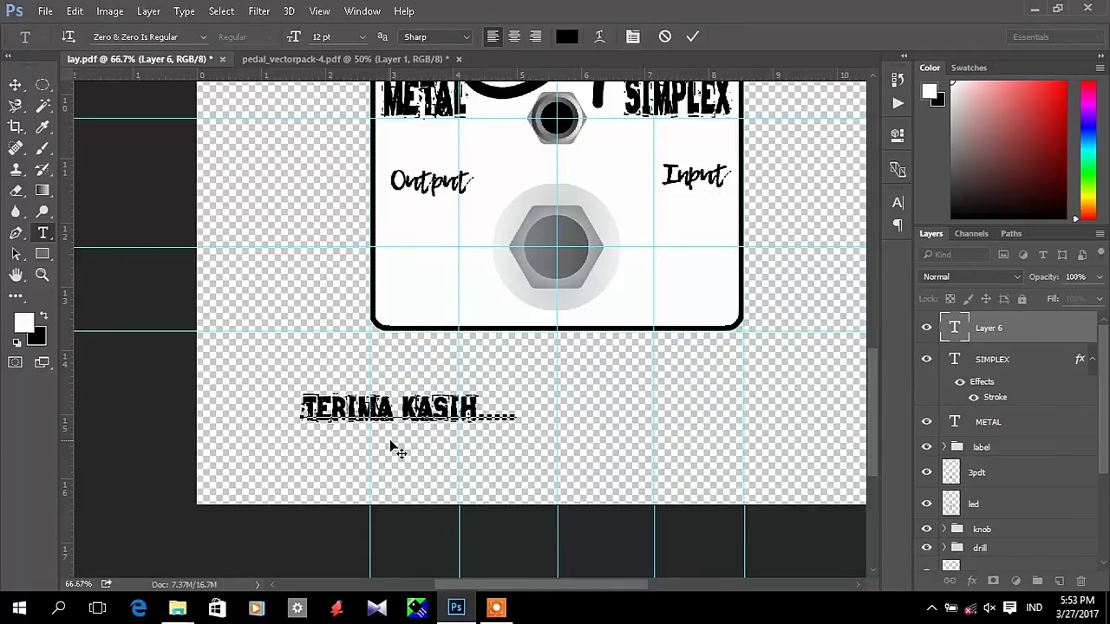
text( NANTIKAN TUTOR)
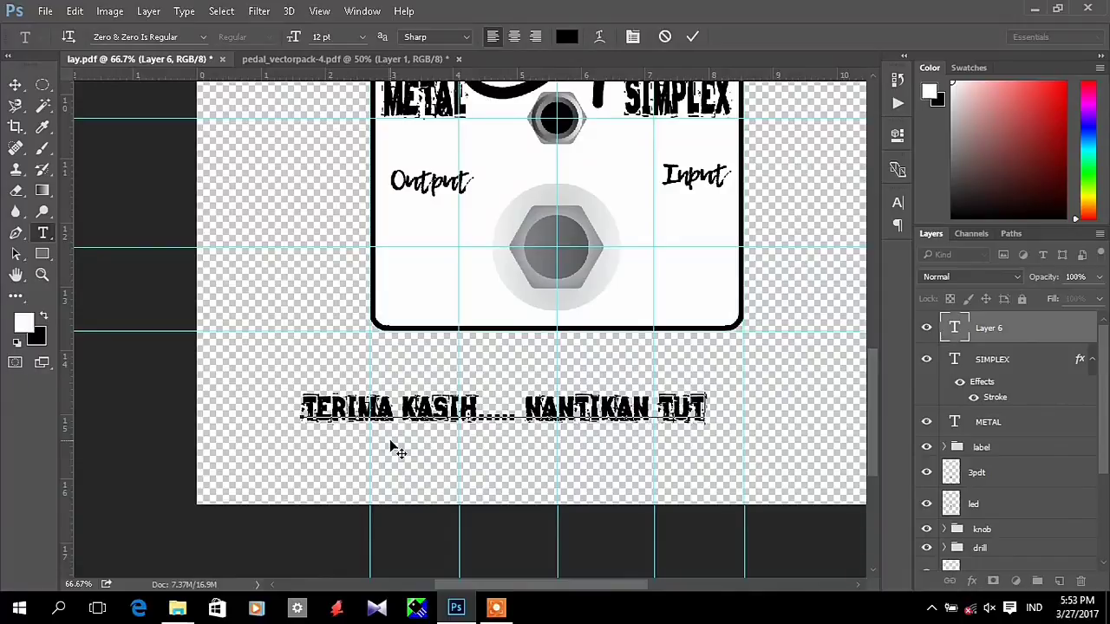
text( SELANJ)
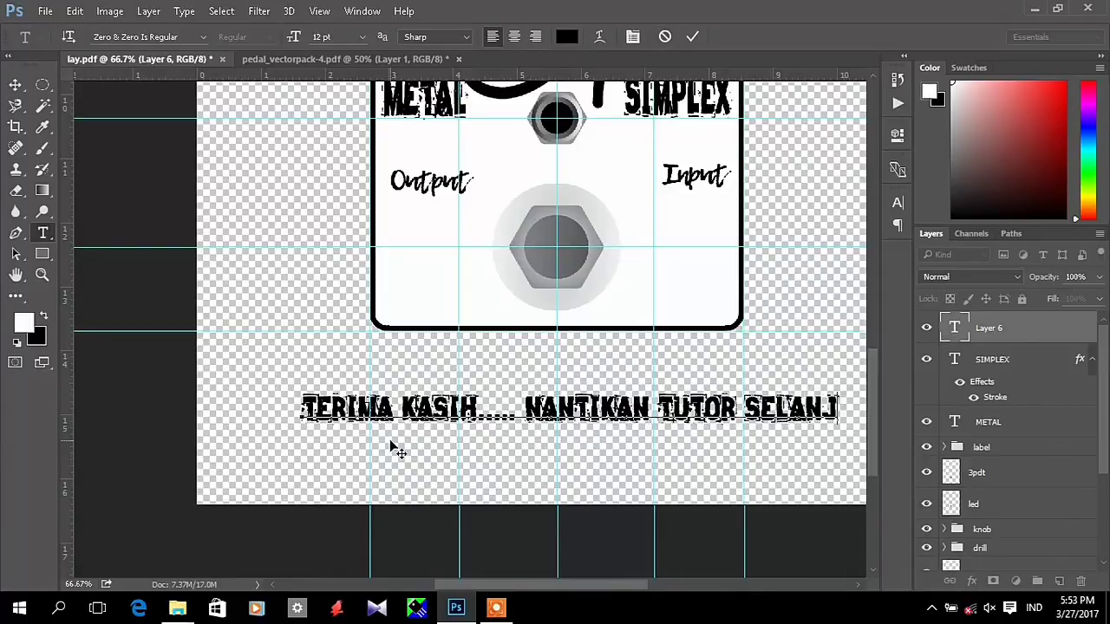
text(UT)
drag(492, 585, 556, 584)
text(NYA)
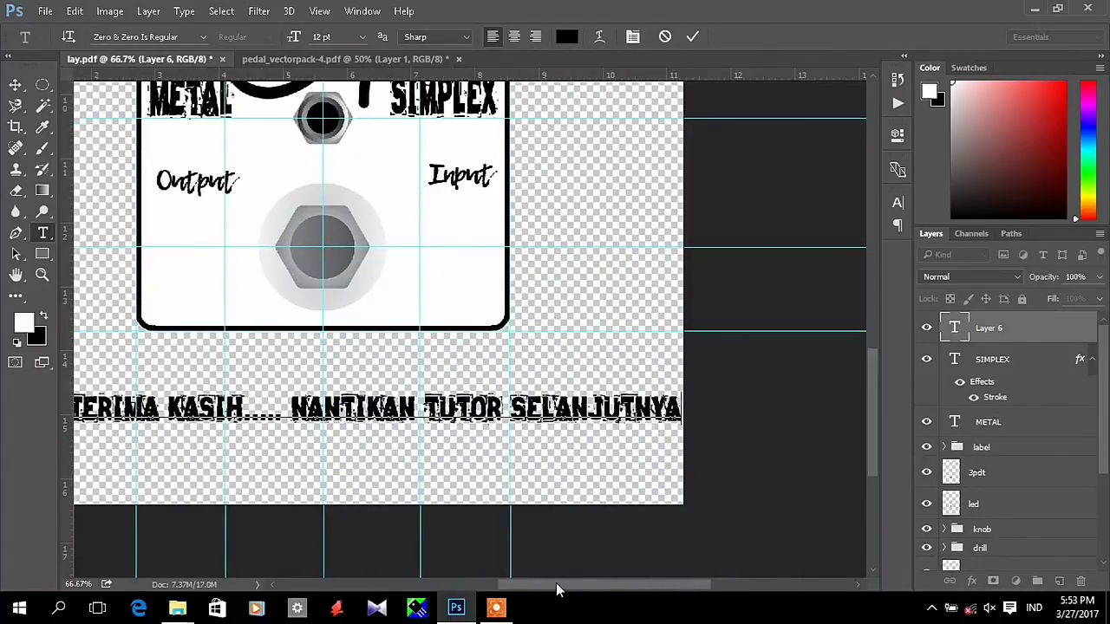
click(691, 36)
Change the closing line's font to Tahoma Bold
scroll(551, 584, left, 5)
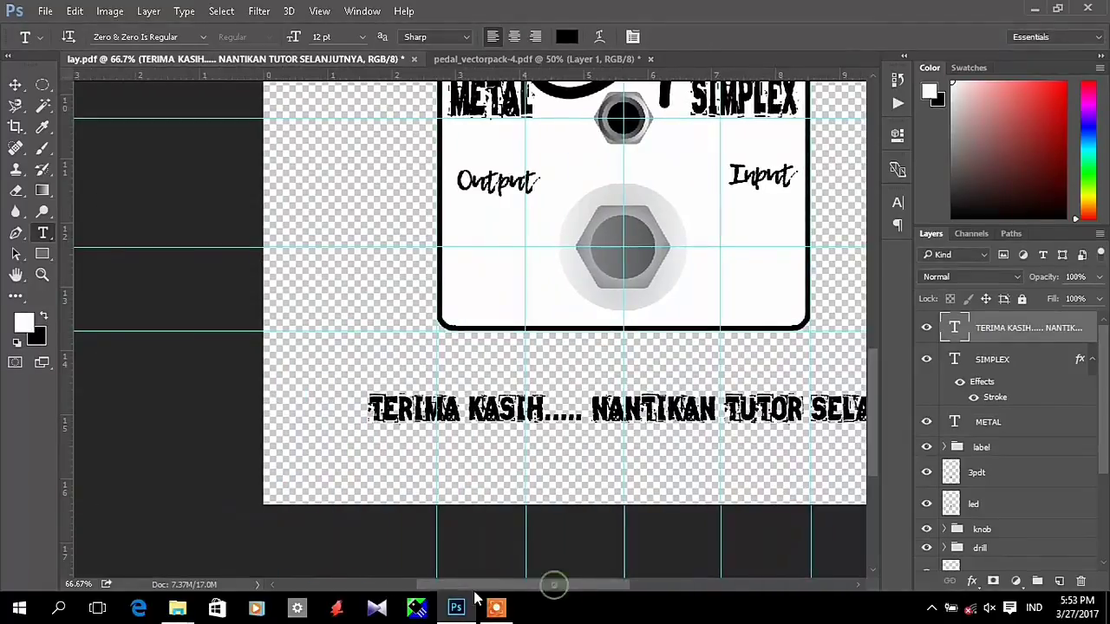
click(202, 36)
click(347, 128)
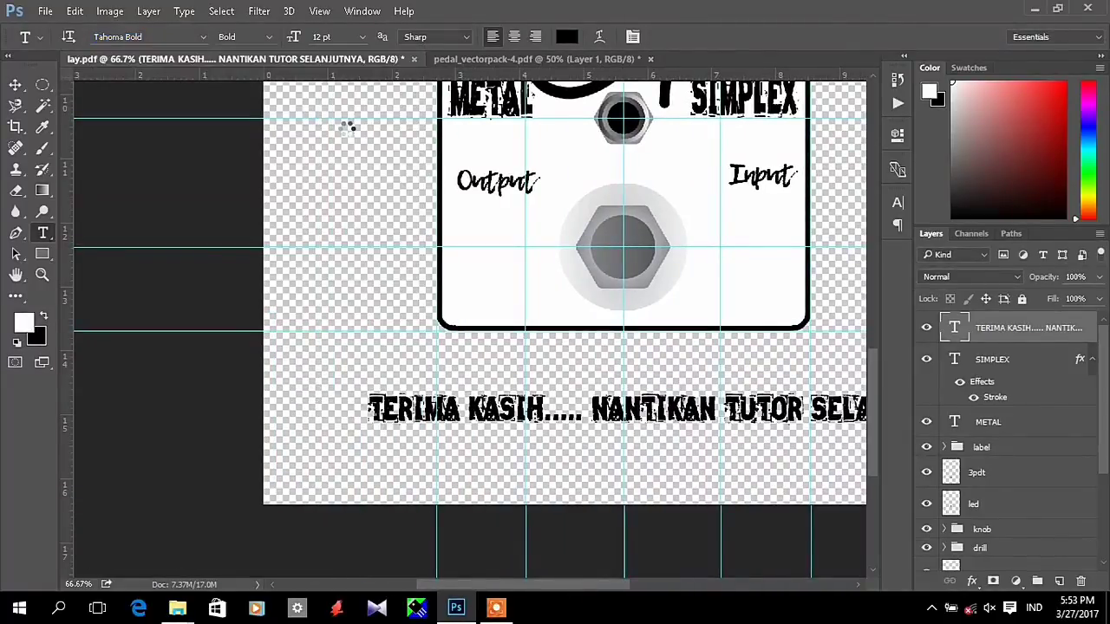
mouse_move(499, 583)
mouse_down()
mouse_move(578, 588)
mouse_move(471, 560)
mouse_up()
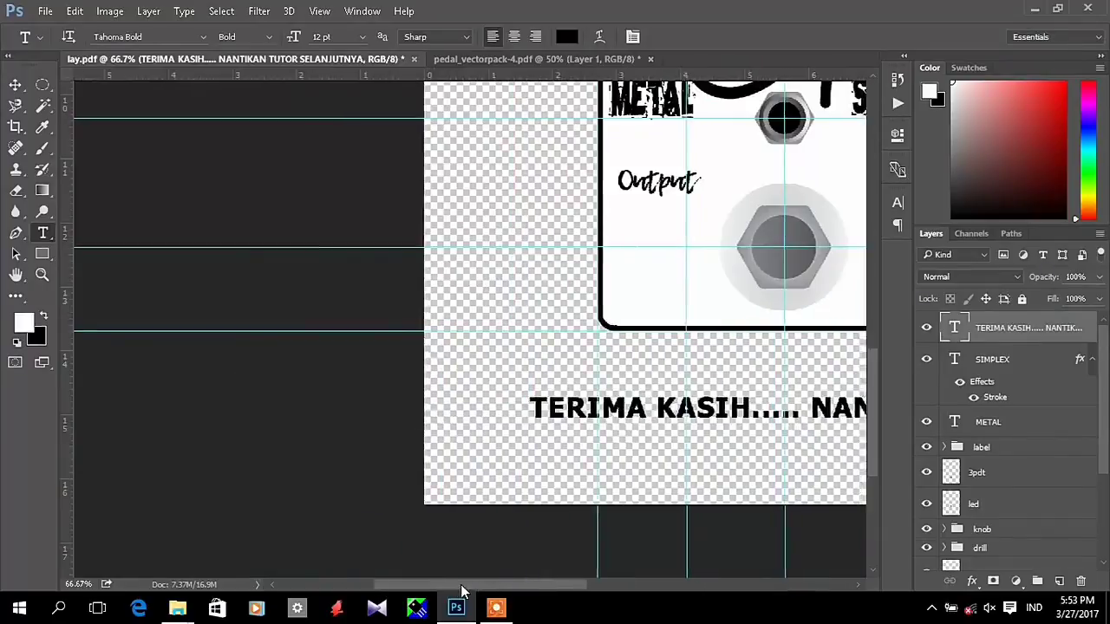
scroll(486, 572, right, 5)
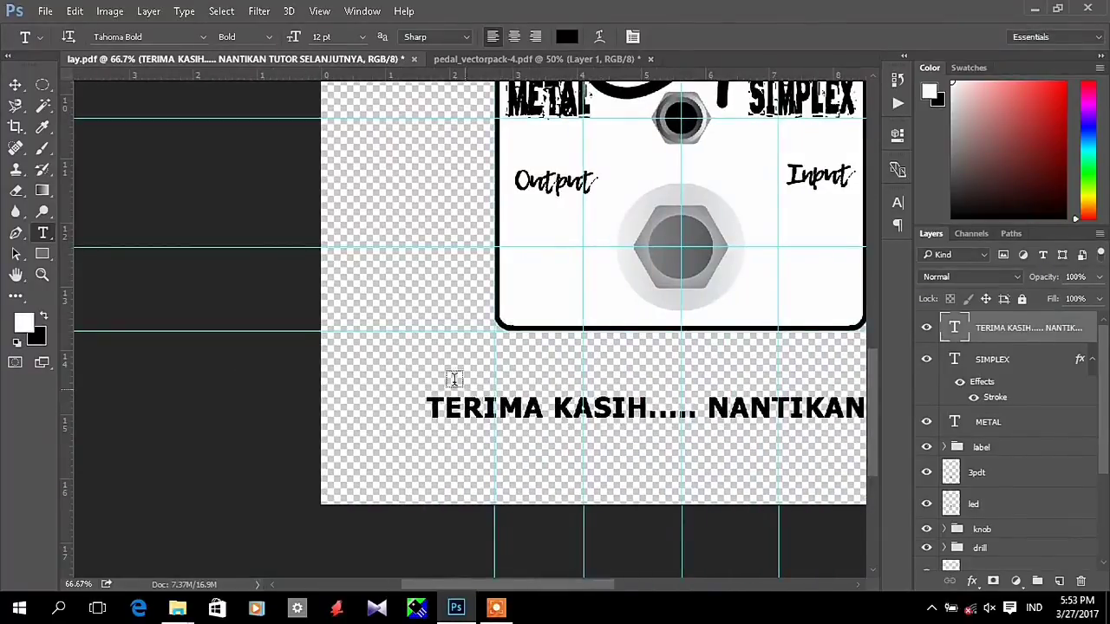
Add a 'JANGAN LUPA FOLLO IG' line above and an Instagram handle with 'thanks.... ;)' below
click(438, 363)
text(JANGAN)
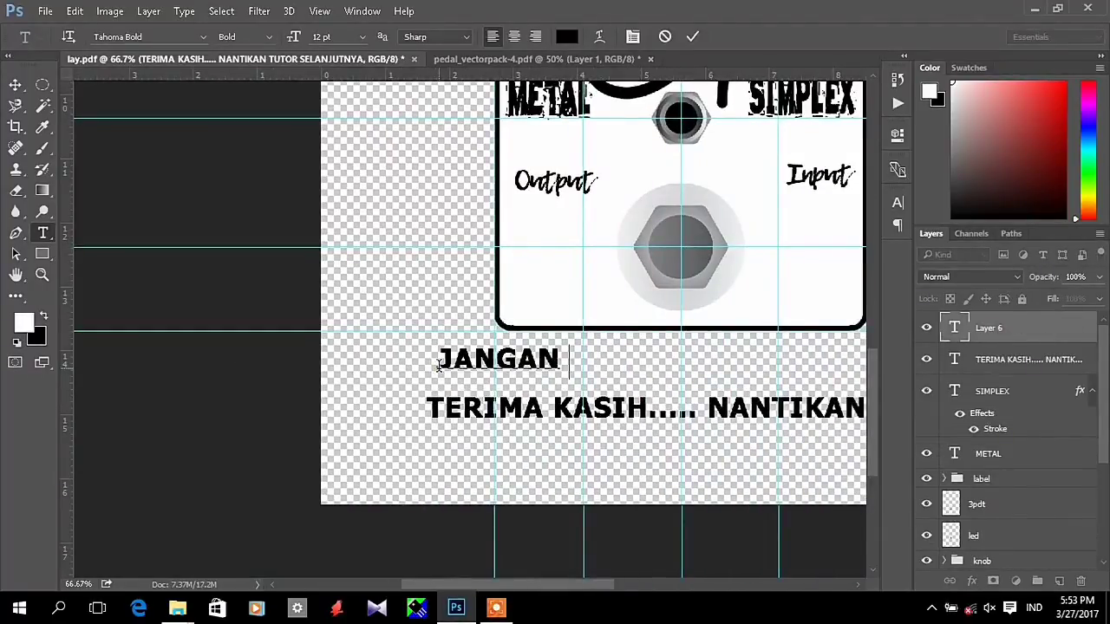
text( LUO)
text(A F)
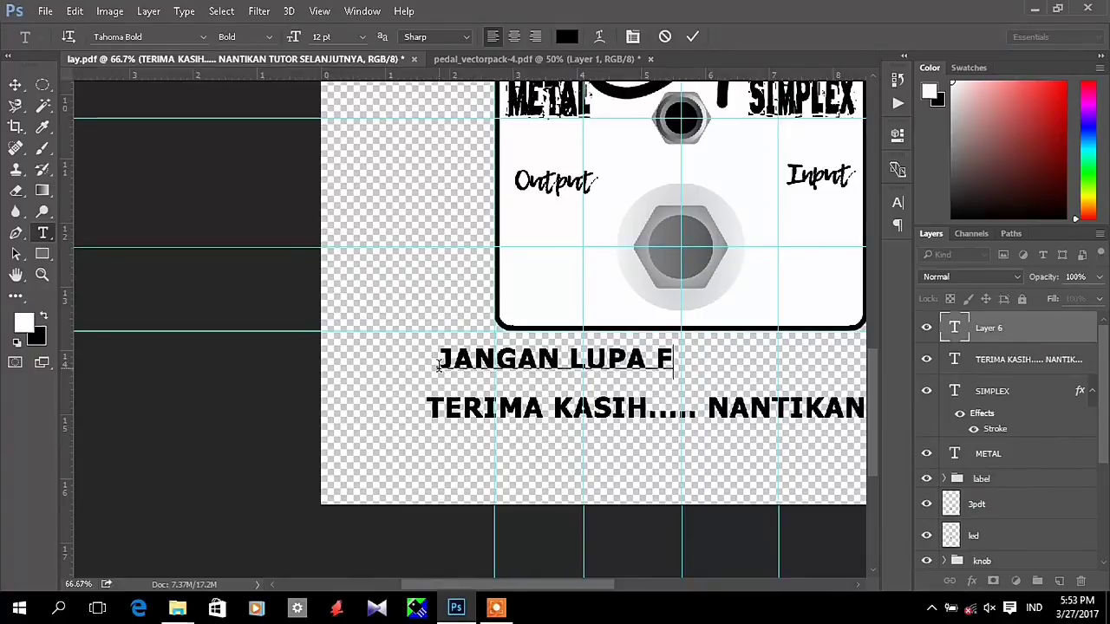
text(OLLO I)
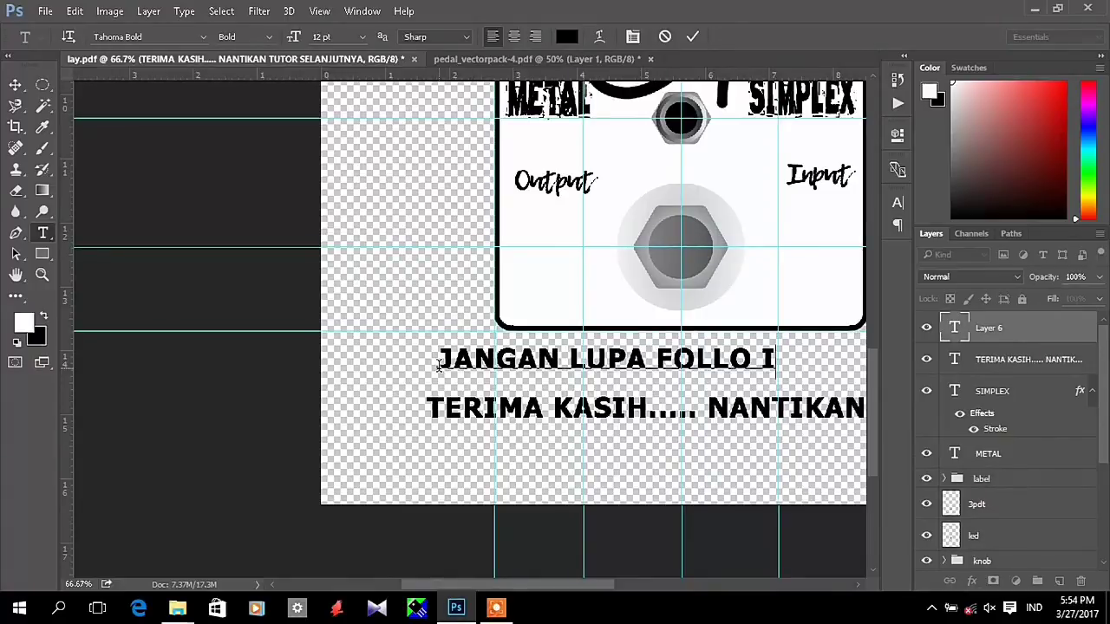
text(G)
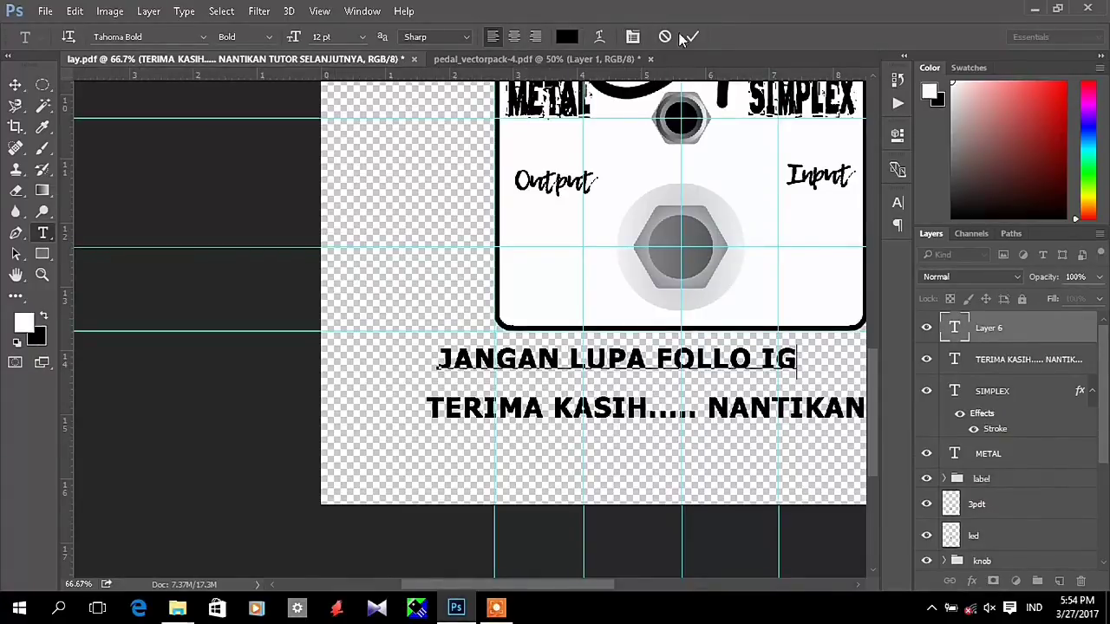
click(691, 36)
click(414, 458)
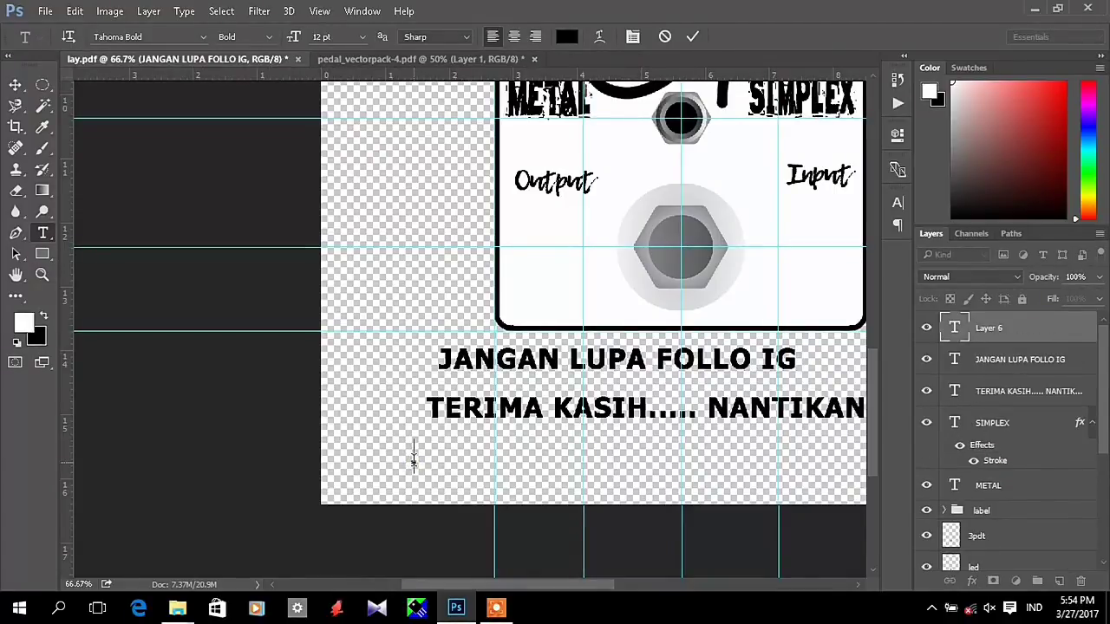
text(@canis)
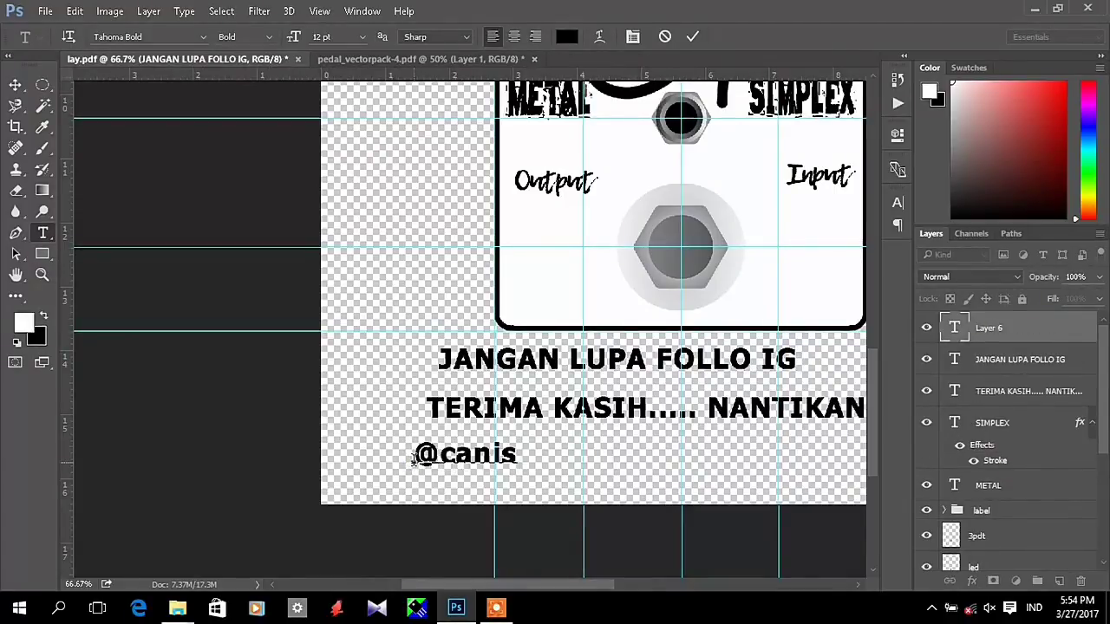
text(_lupus.)
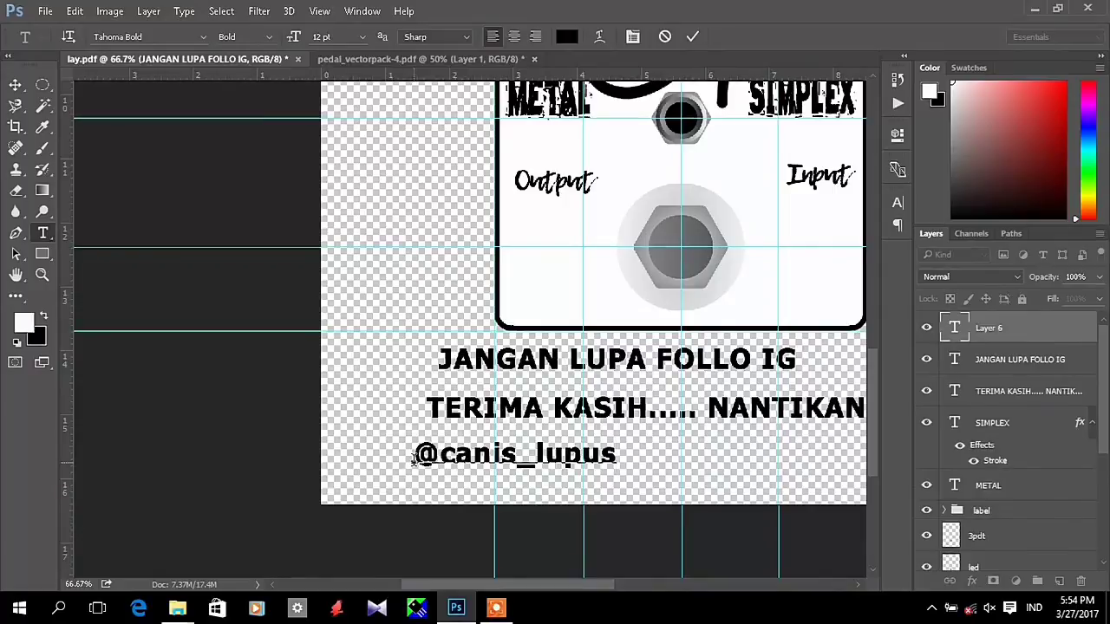
text(tonel)
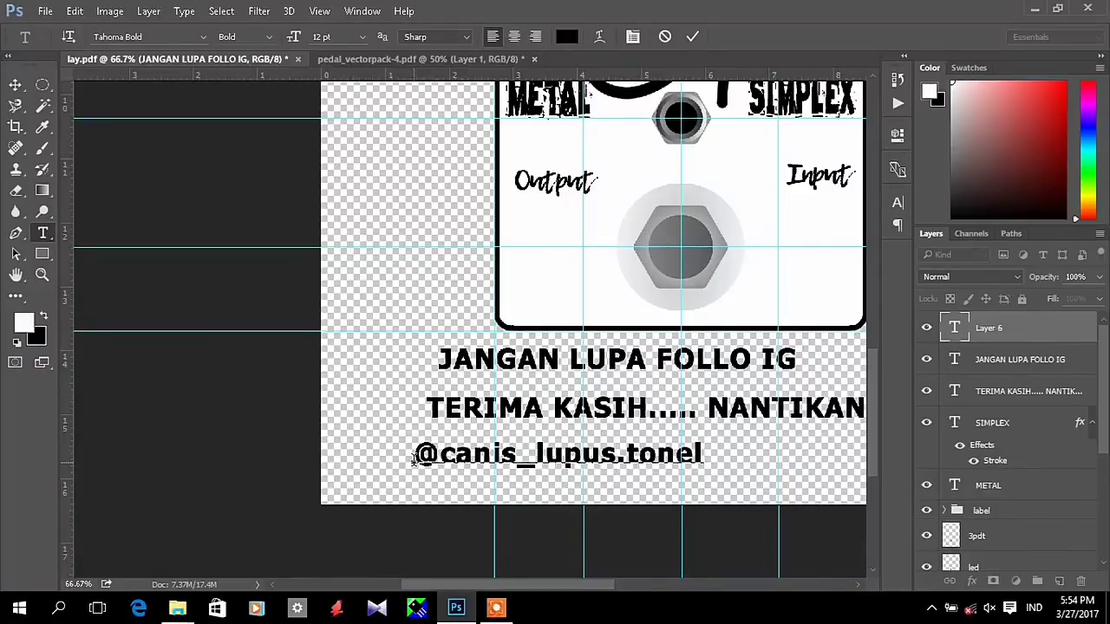
text(ab )
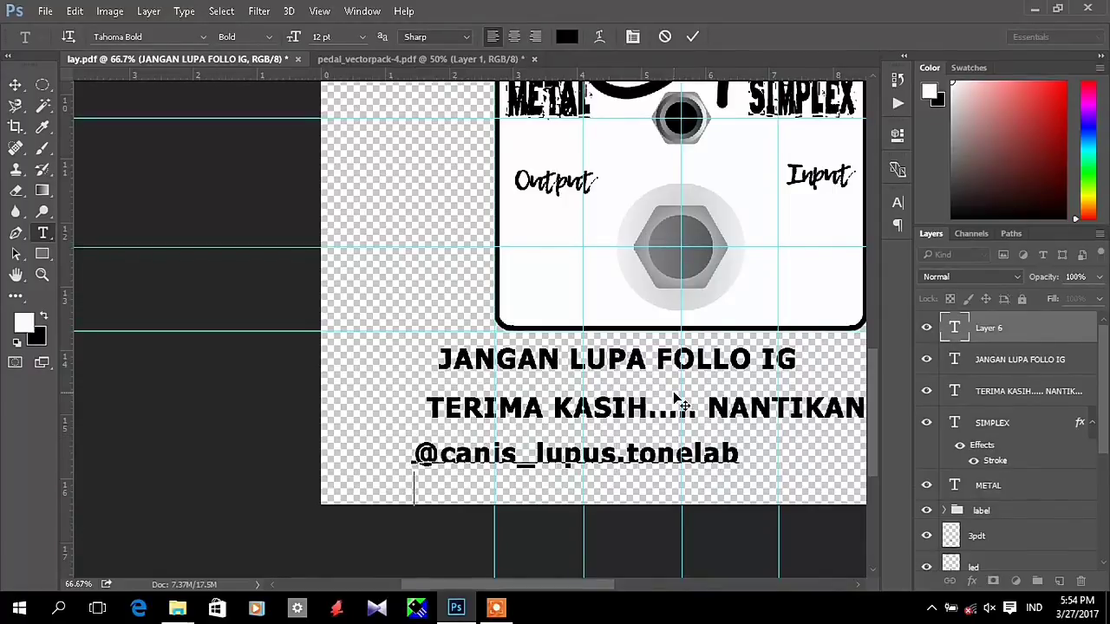
text(thanks.... ;))
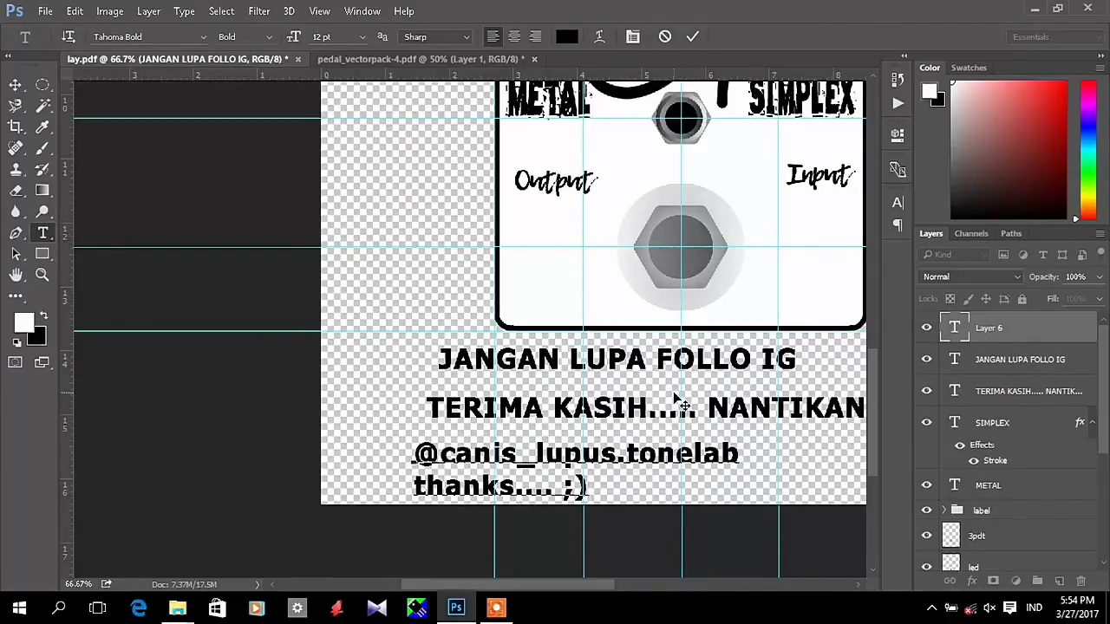
click(691, 35)
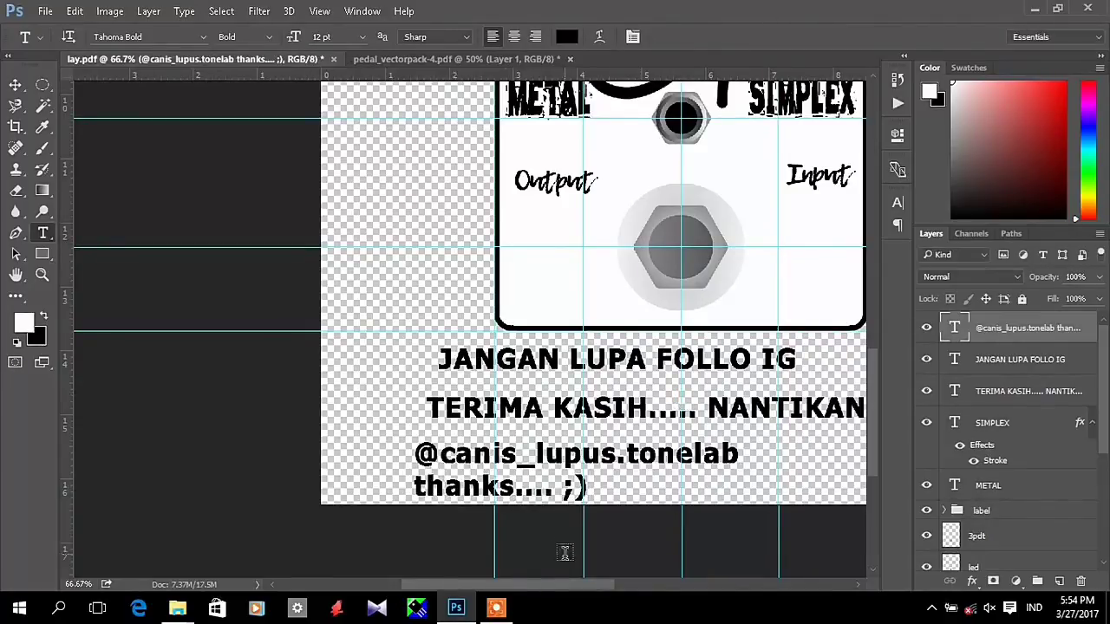